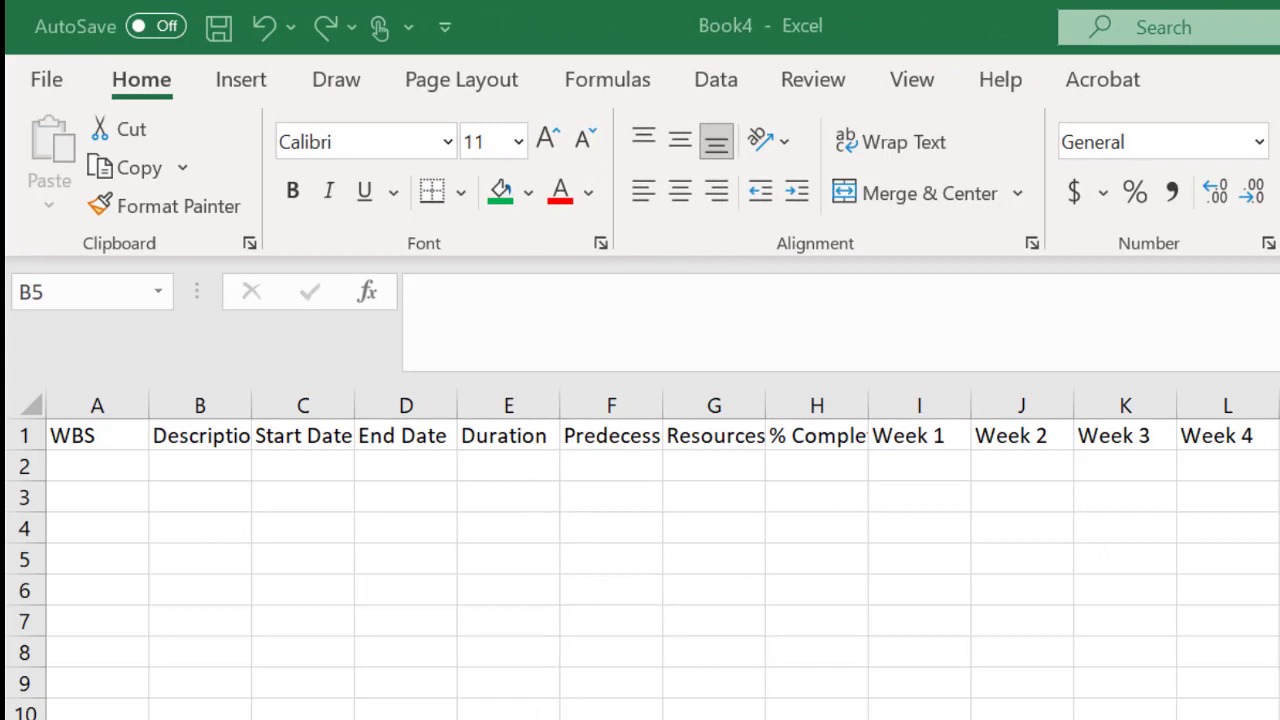
# Step: Widen columns B, F and H to fit the Description, Predecessor and % Complete headings
pyautogui.click(100, 428)
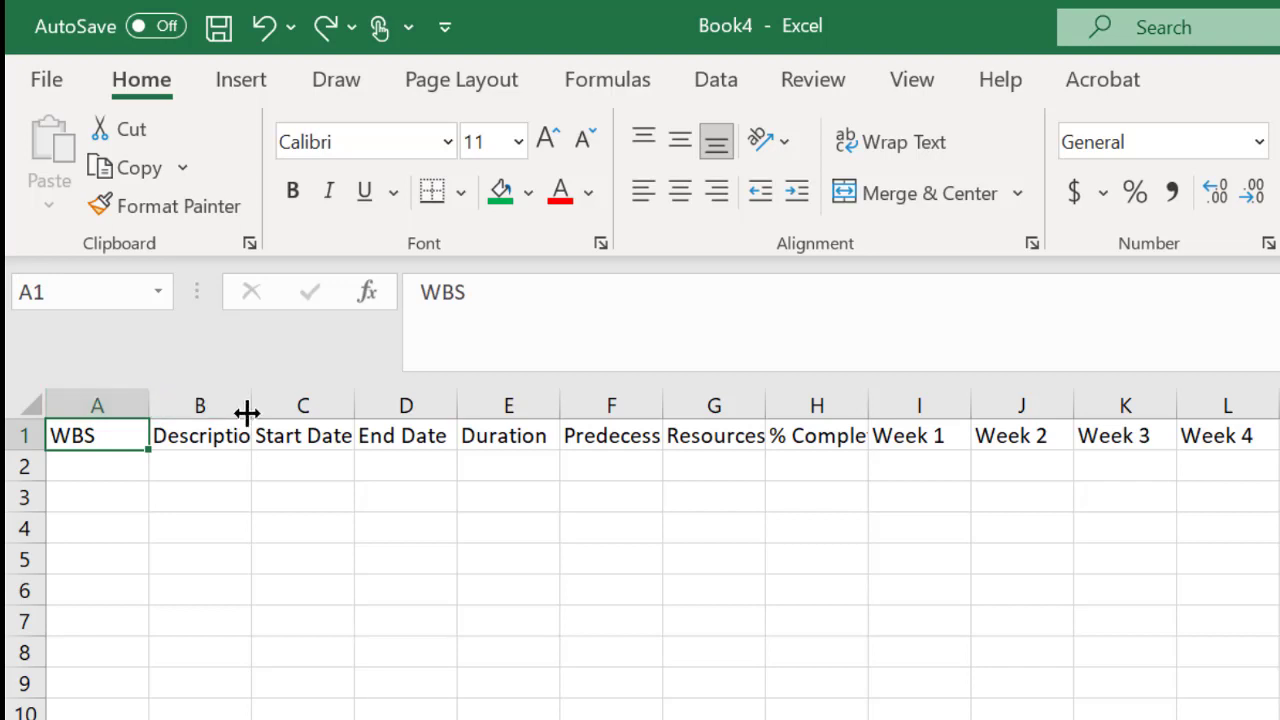
pyautogui.moveTo(249, 411); pyautogui.dragTo(352, 414)
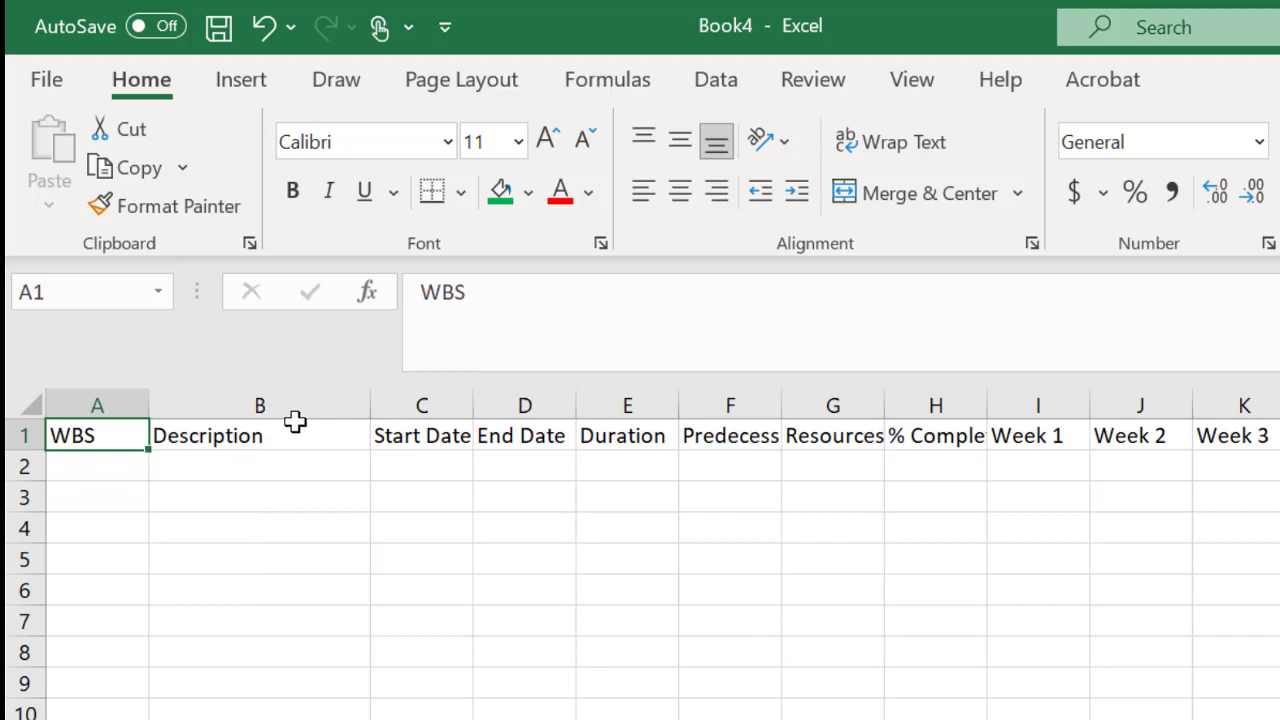
pyautogui.click(427, 438)
pyautogui.click(512, 436)
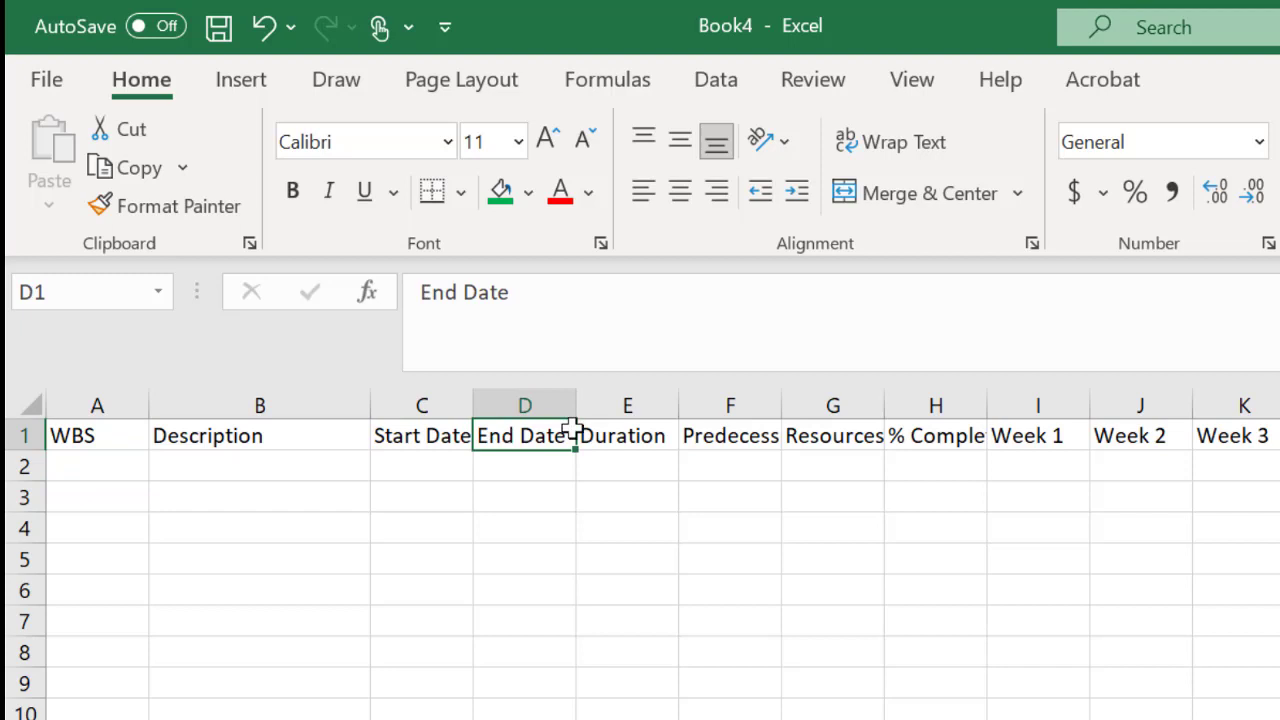
pyautogui.click(627, 429)
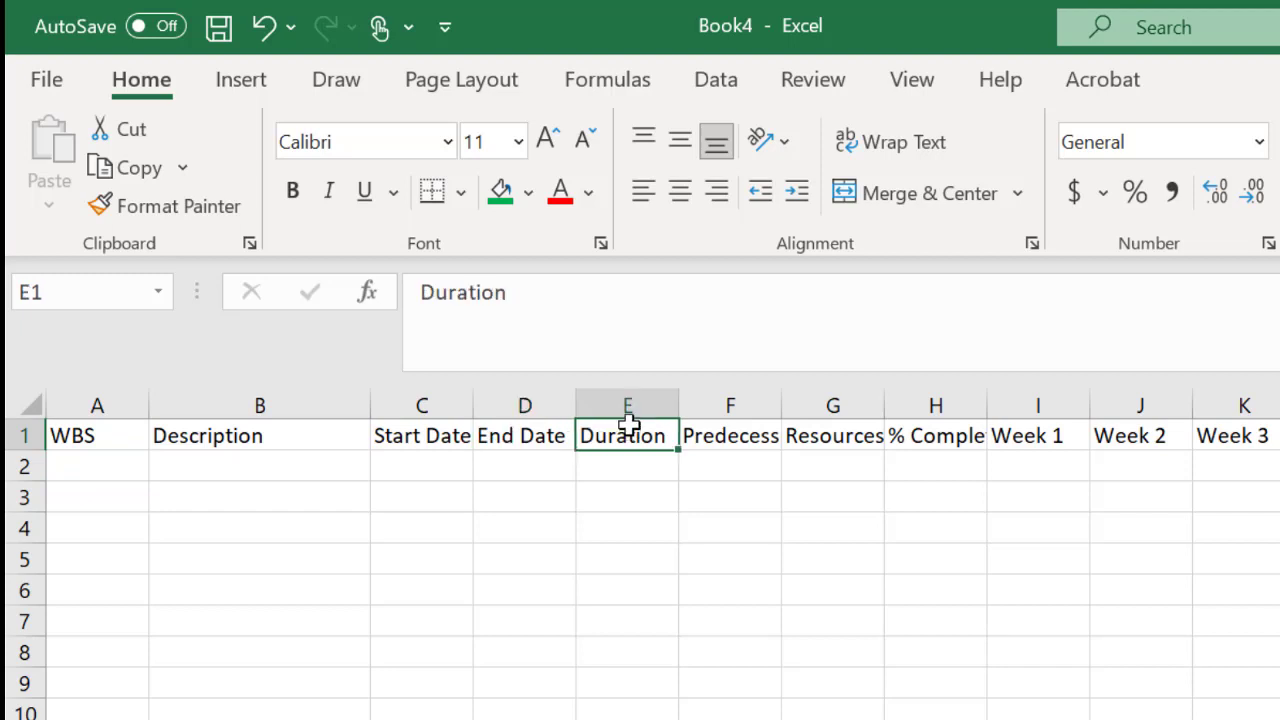
pyautogui.click(727, 433)
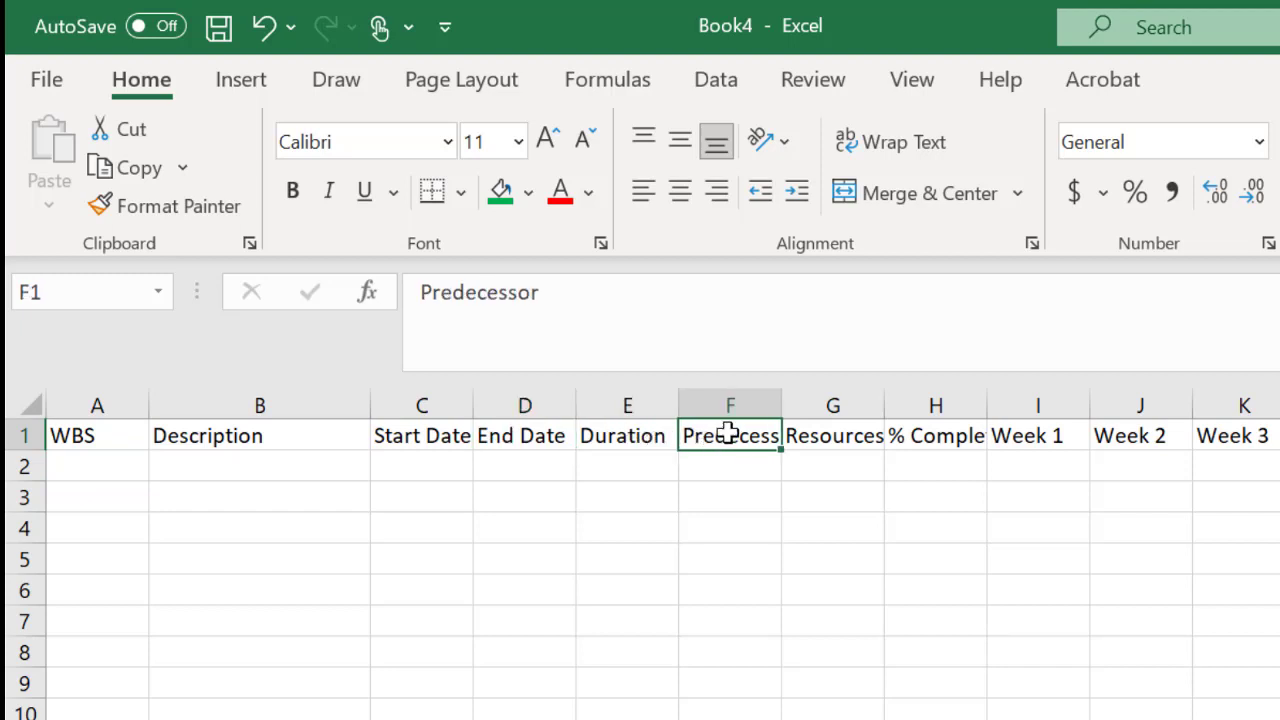
pyautogui.moveTo(781, 406); pyautogui.dragTo(855, 410)
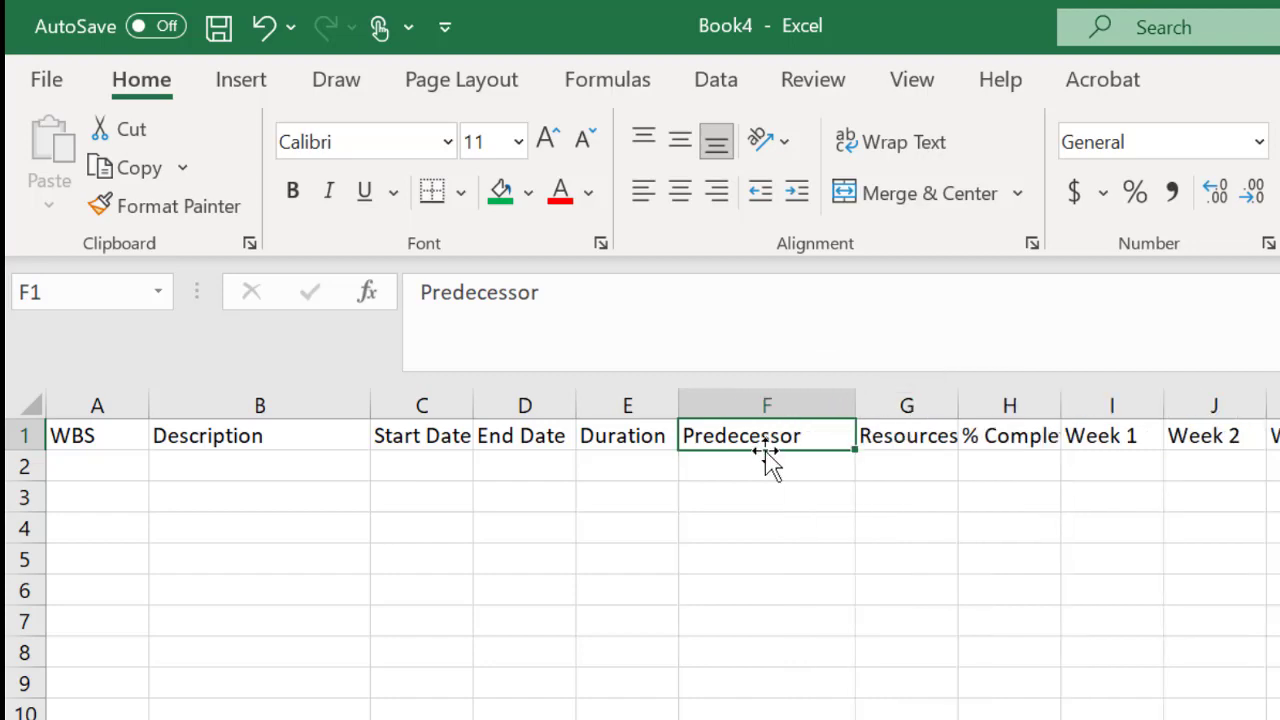
pyautogui.click(934, 434)
pyautogui.moveTo(1061, 412); pyautogui.dragTo(1157, 412)
pyautogui.click(1032, 440)
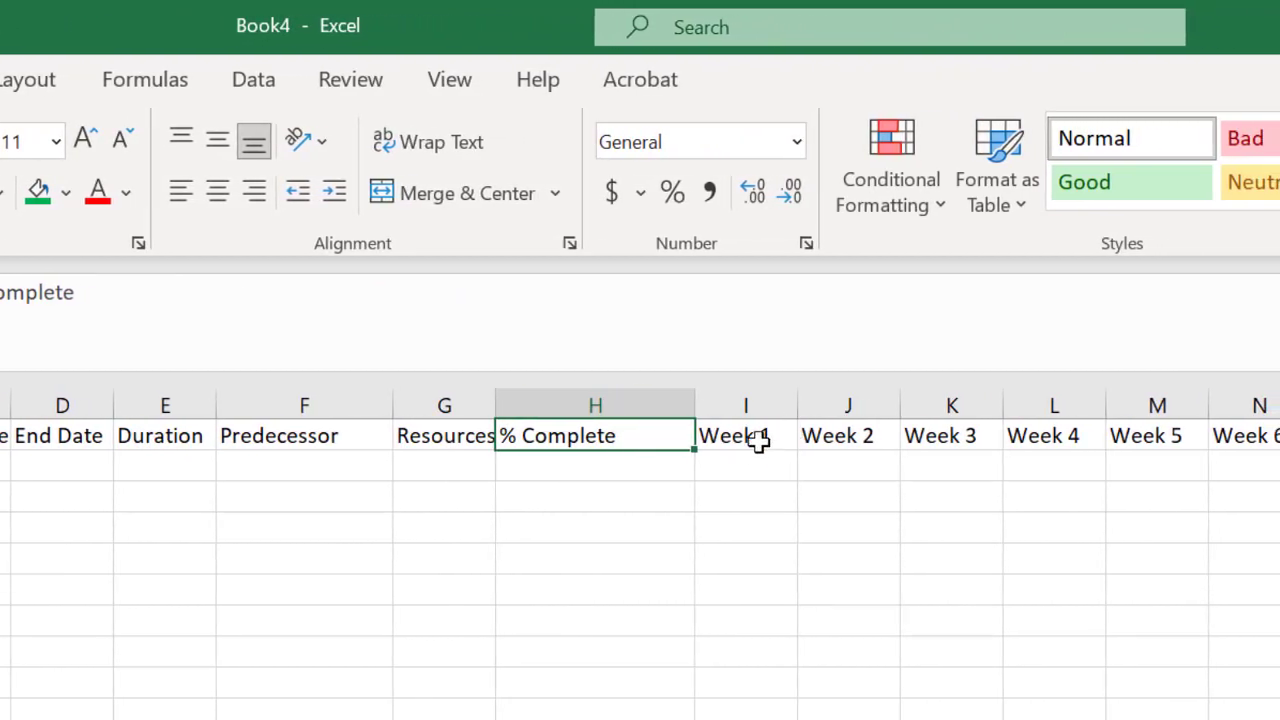
# Step: Review the Week 1 to Week 6 headings, selecting them together
pyautogui.click(760, 440)
pyautogui.click(866, 436)
pyautogui.click(943, 440)
pyautogui.click(1068, 438)
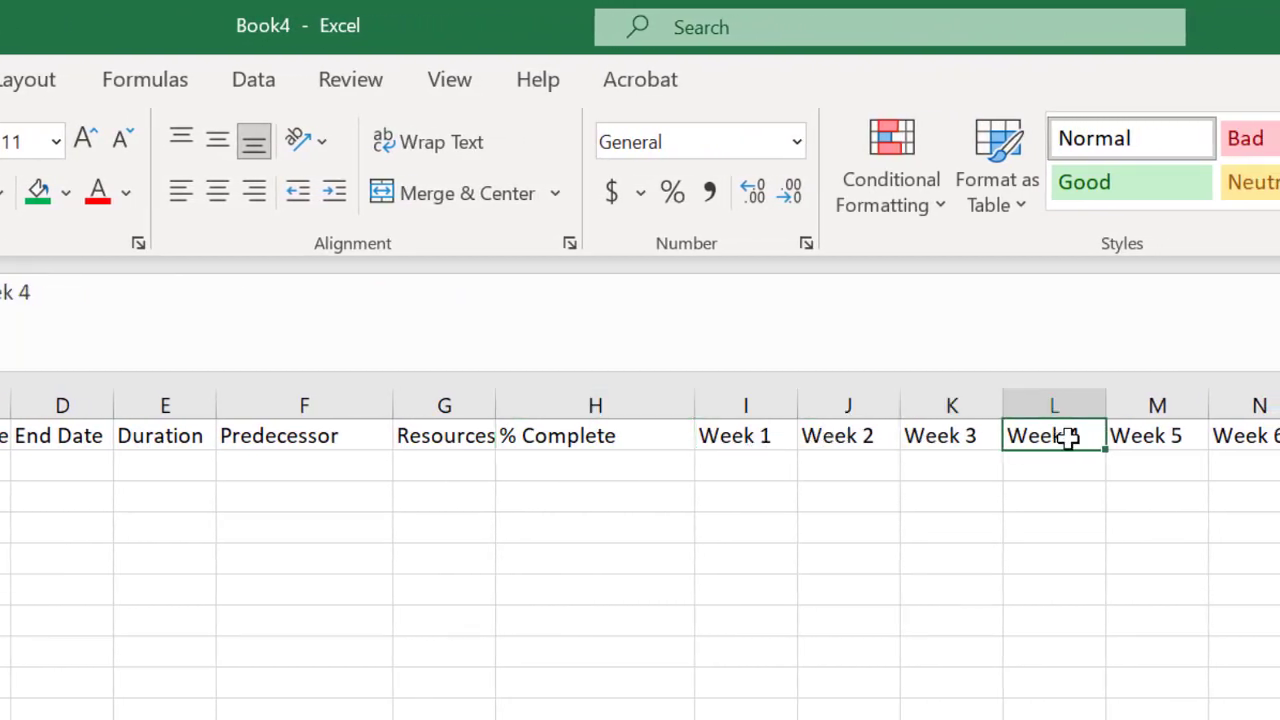
pyautogui.click(1140, 438)
pyautogui.click(757, 438)
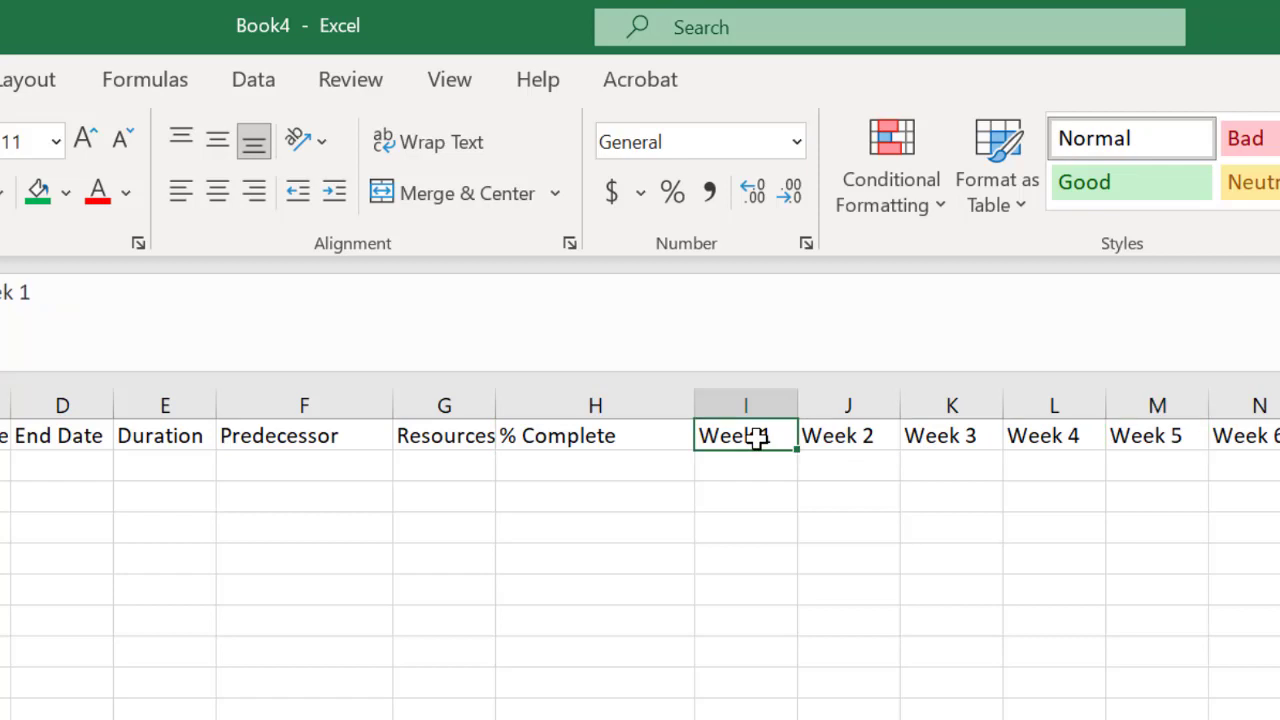
pyautogui.click(849, 437)
pyautogui.click(908, 437)
pyautogui.click(745, 440)
pyautogui.moveTo(746, 437); pyautogui.dragTo(1258, 445)
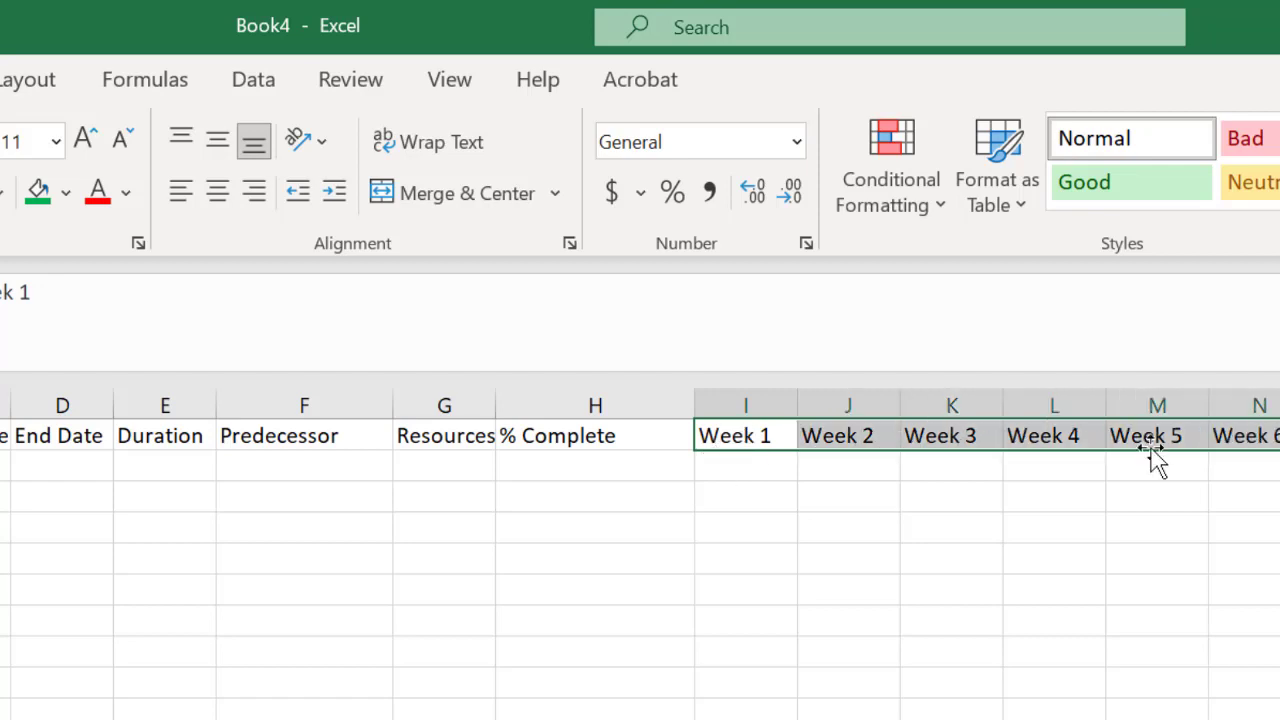
pyautogui.click(753, 459)
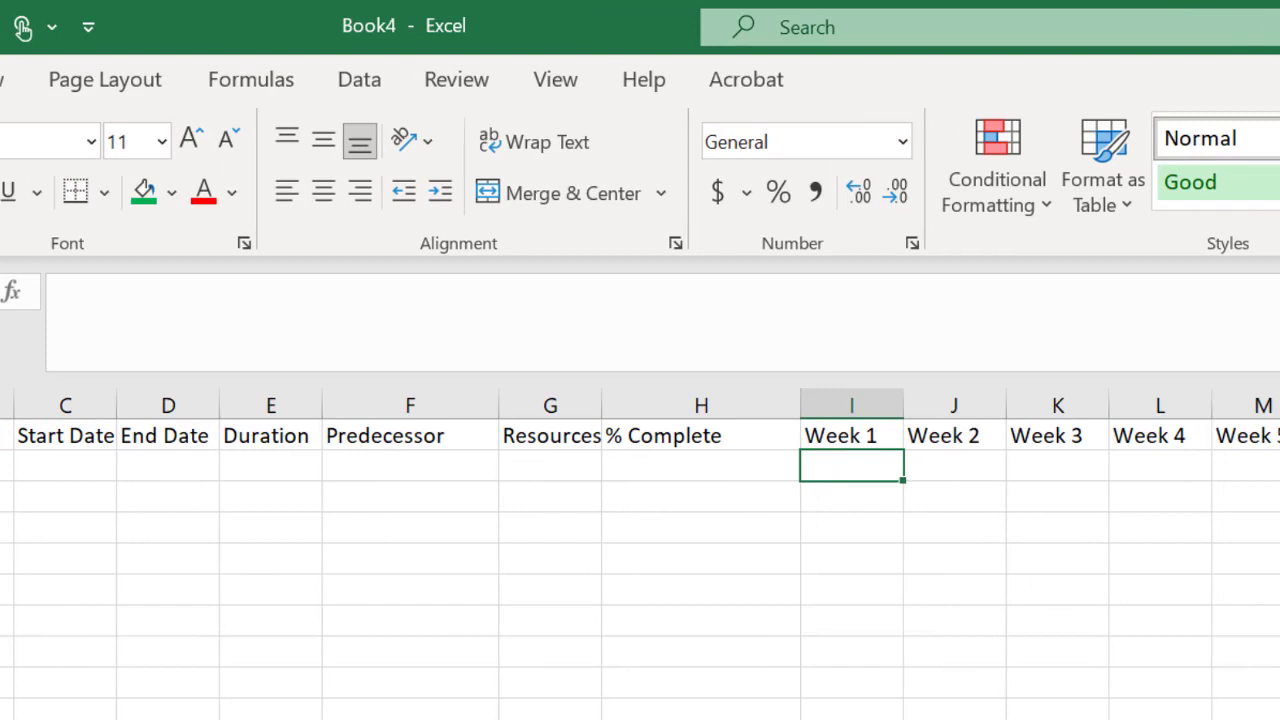
# Step: Make the whole heading row 1 bold
pyautogui.hotkey('ctrl', 'Home')
pyautogui.click(12, 436)
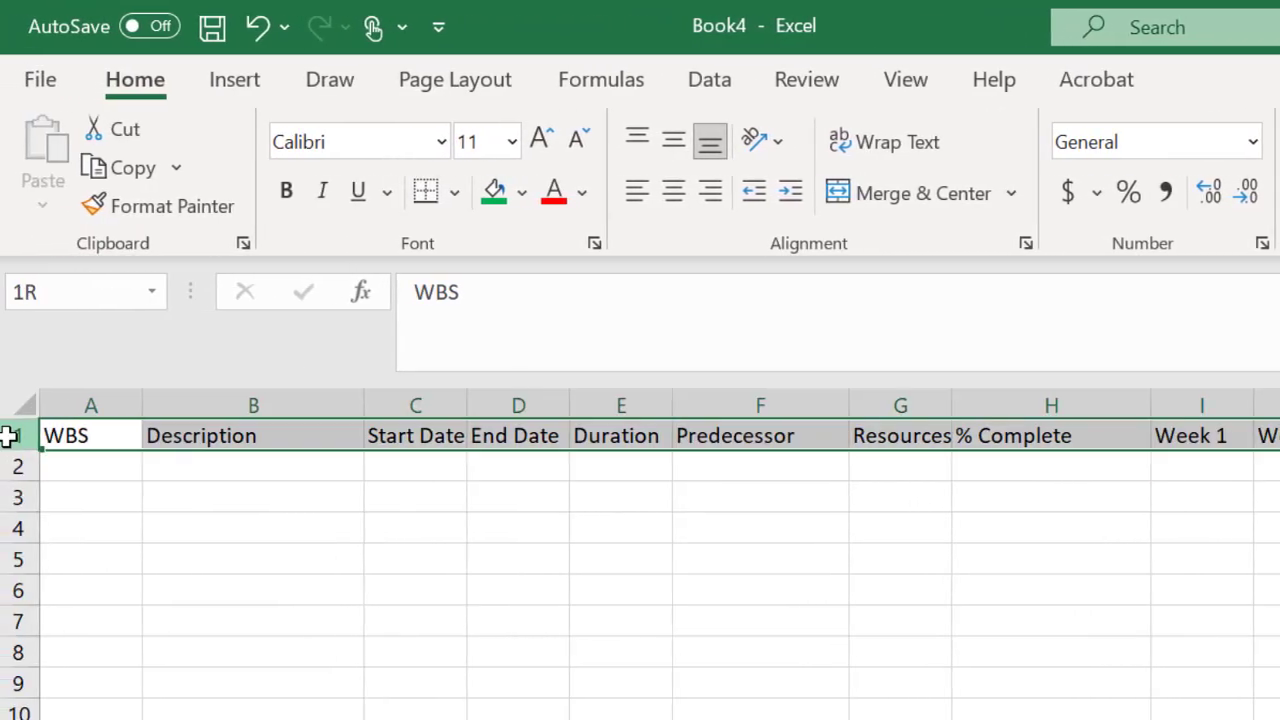
pyautogui.click(288, 195)
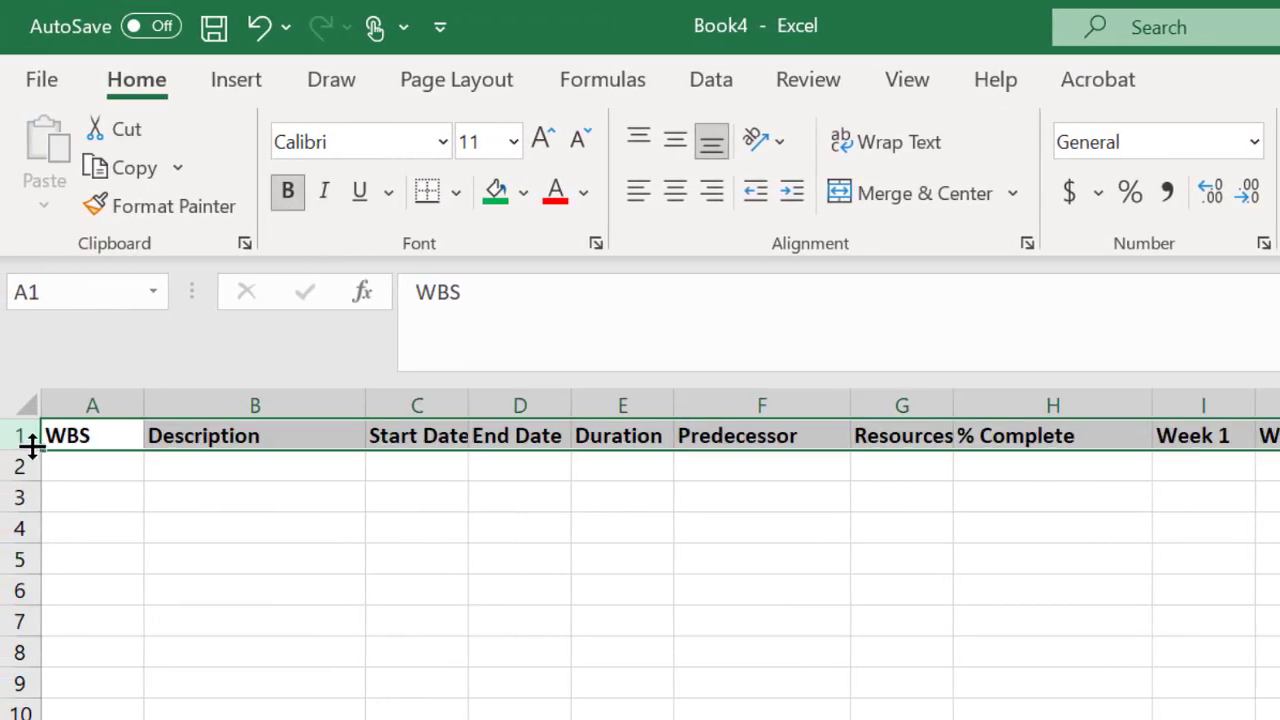
pyautogui.click(311, 431)
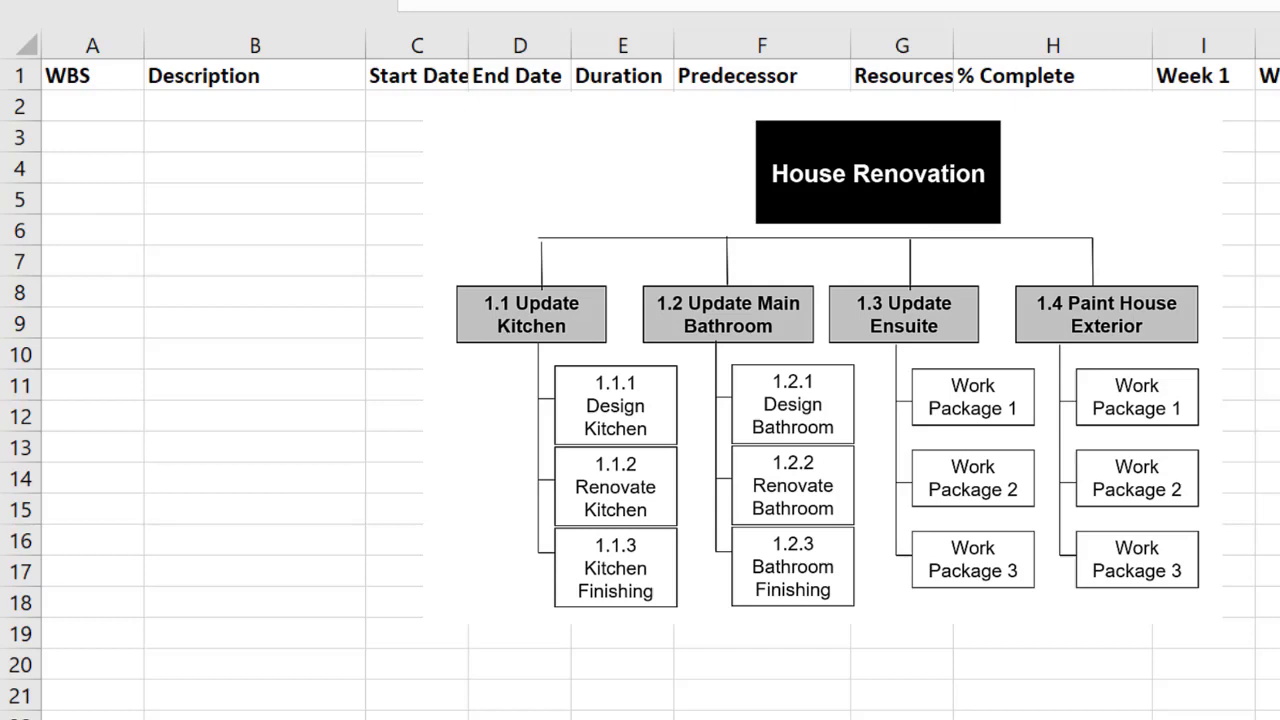
pyautogui.write('1.0\tHouse Renovation 1.1\tUpdate Kitchen 1.1.1\tDesign Kitchen 1.1.1.1\tKitchen Consultation 1.1.1.2\tDesign The Kitchen 1.1.1.3\tFinalise Kitchen 1.1.2\tRenovate Kitchen 1.1.2.1\tDemolish Existing Kitchen 1.1.2.2\tInstall New Kitchen 1.1.3\tKitchen Finishing 1.1.3.1\tTesting/Inspecting Kitchen 1.1.3.2\tSite Clean-Up Kitchen 1.2\tUpdate Main Bathroom 1.2.1\tDesign Bathroom \tetc \tetc')
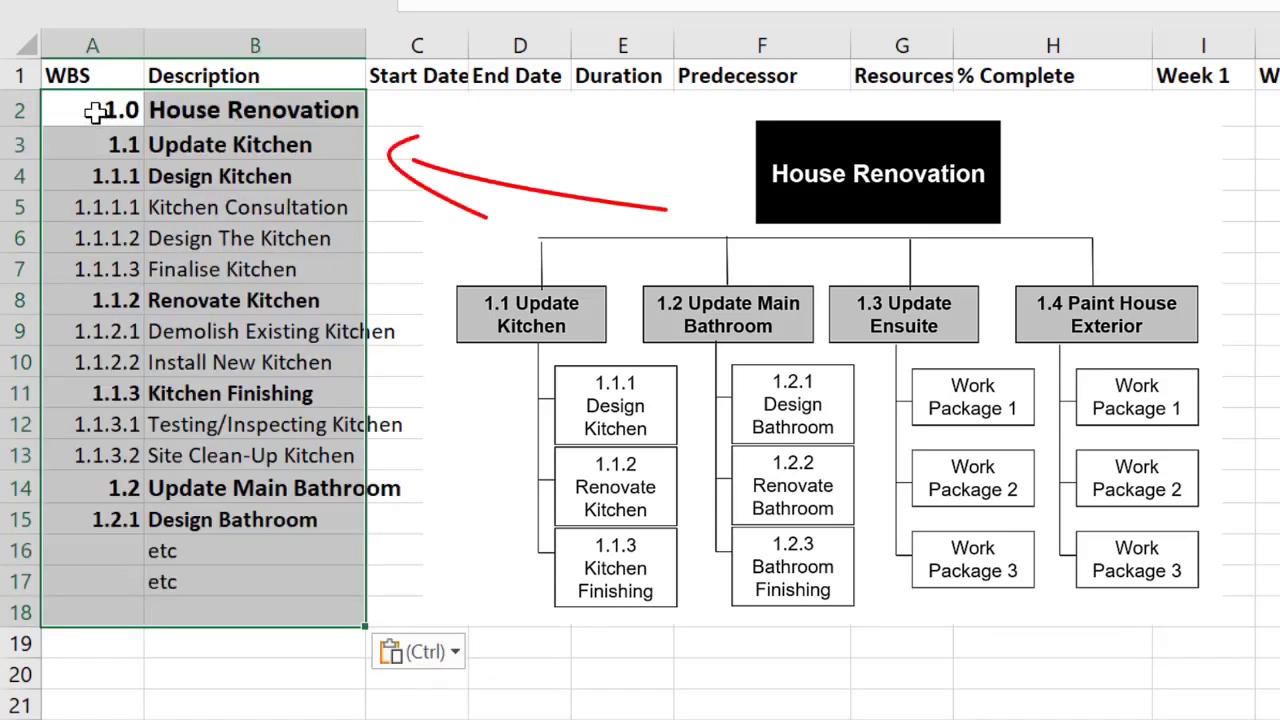
pyautogui.click(120, 110)
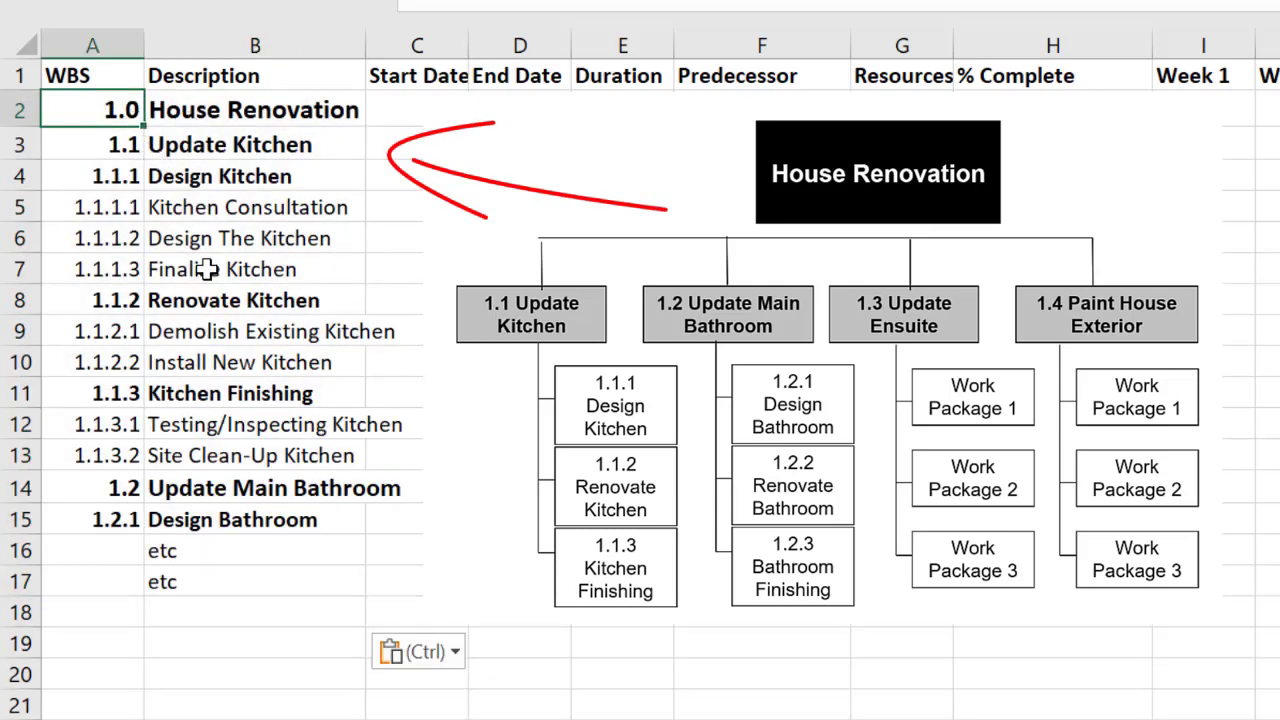
pyautogui.click(14, 108)
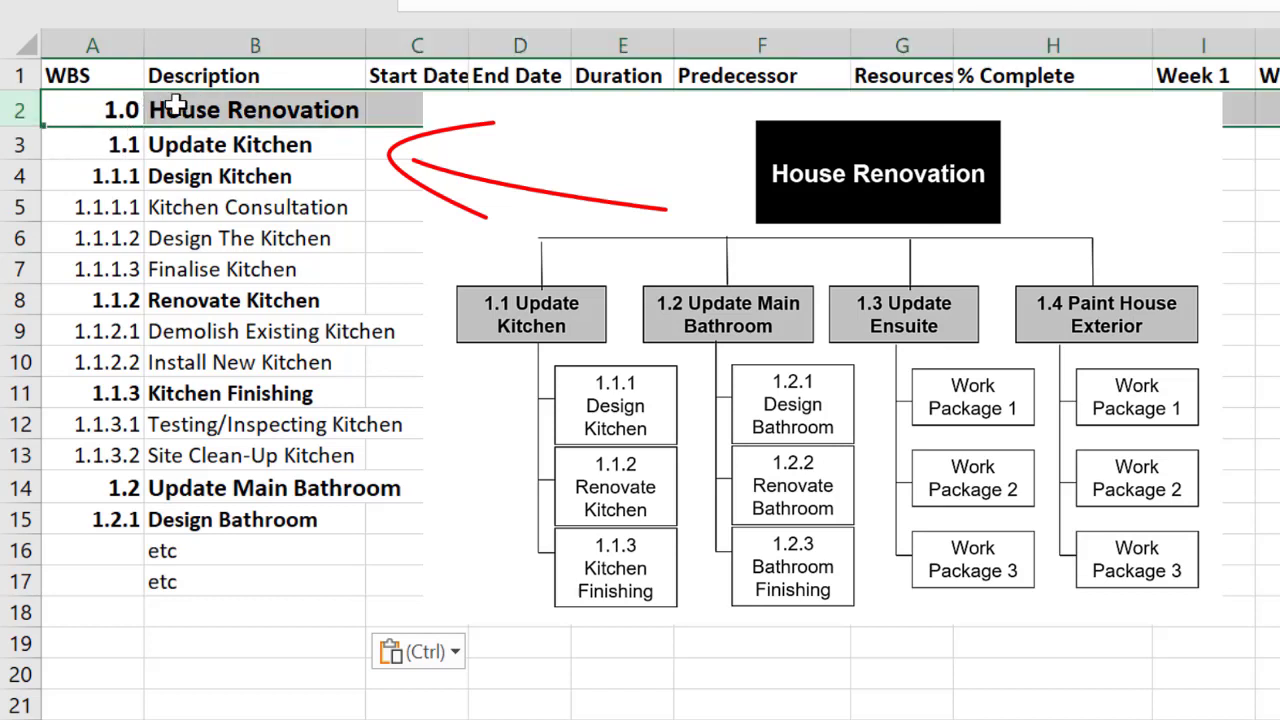
pyautogui.click(100, 110)
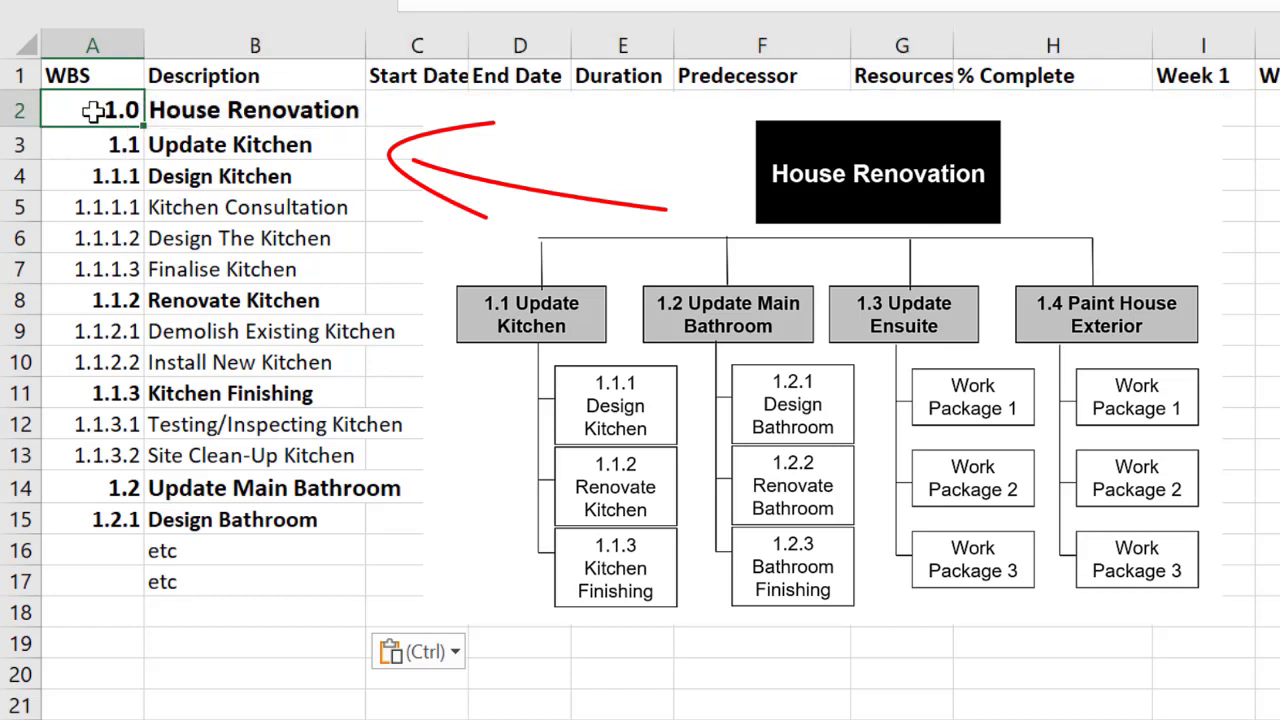
pyautogui.click(12, 144)
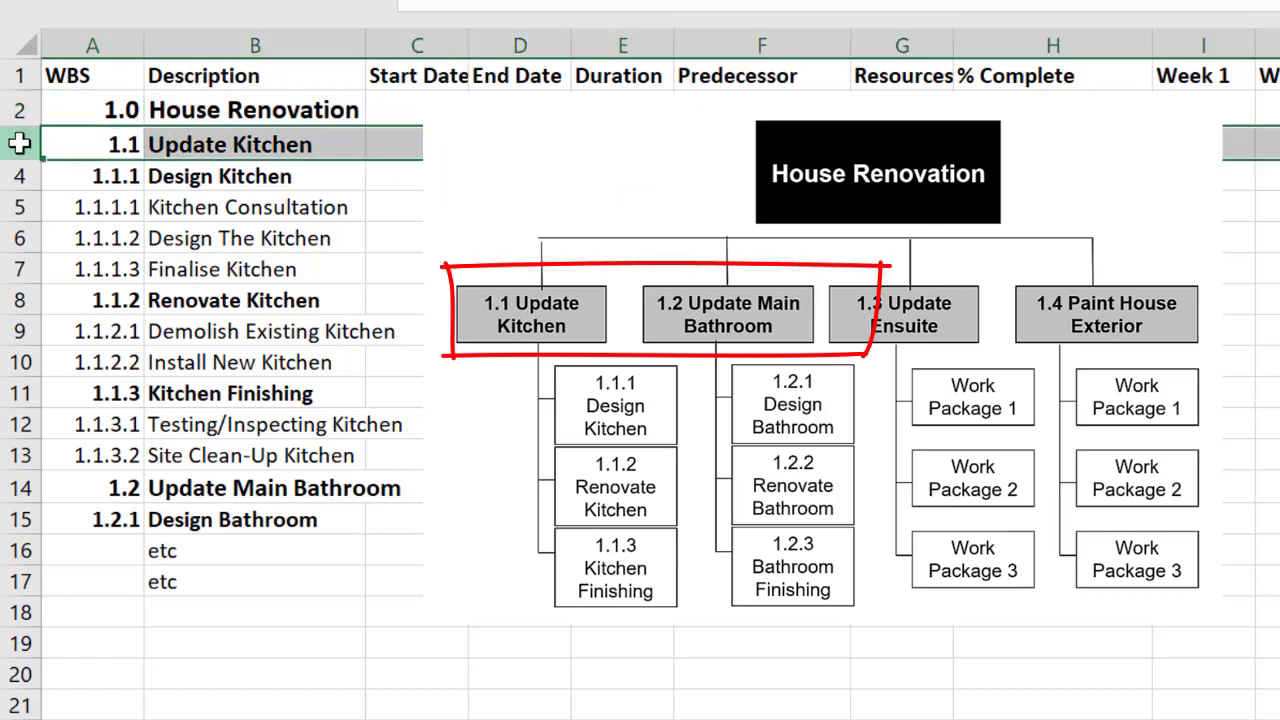
pyautogui.click(14, 488)
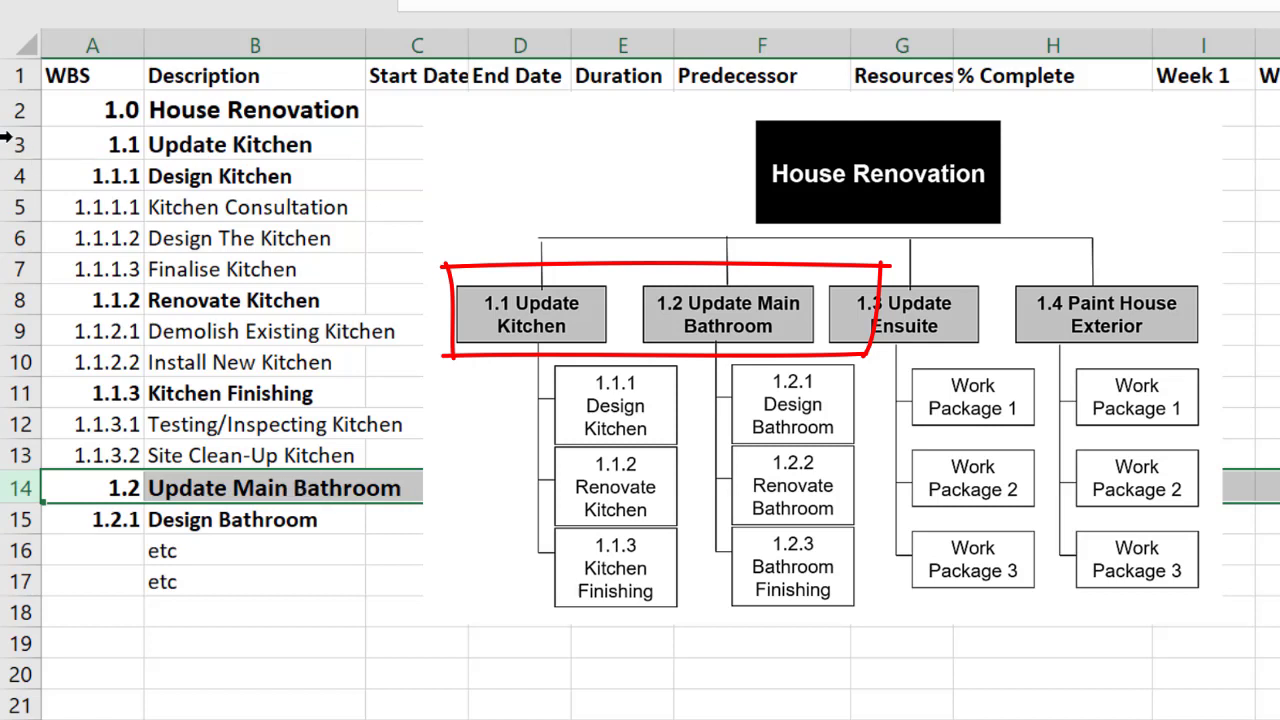
pyautogui.click(20, 108)
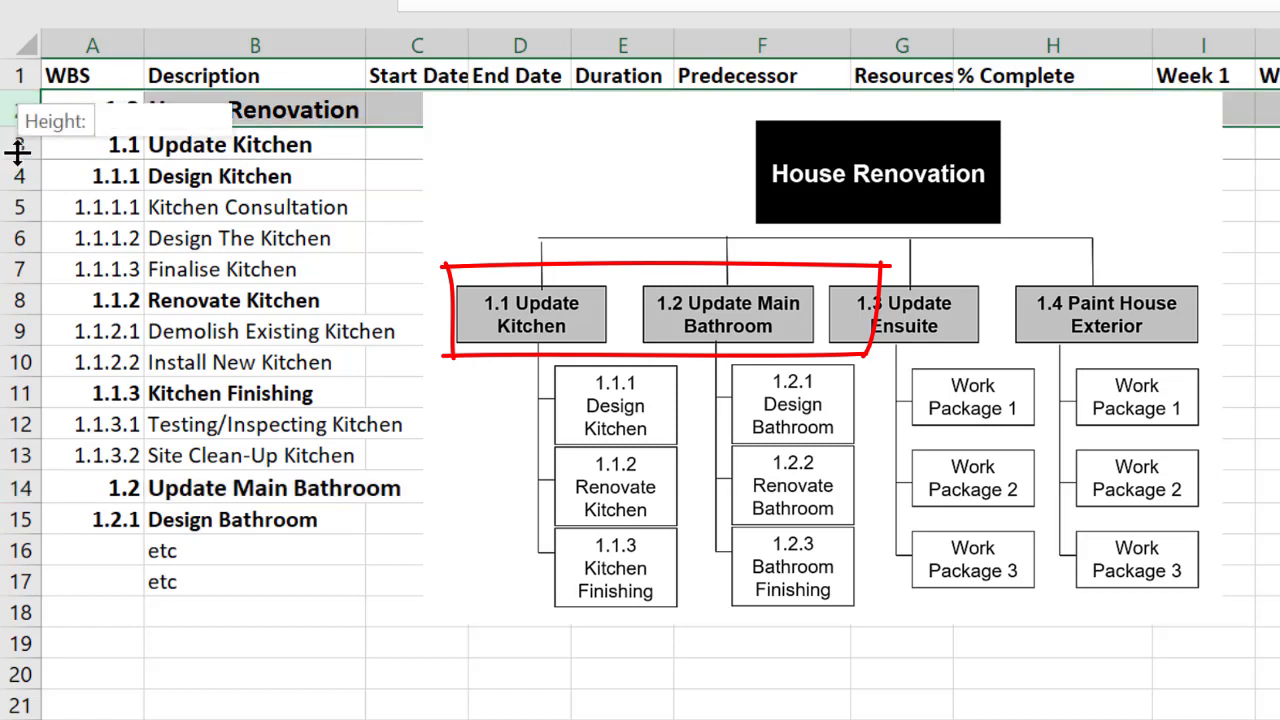
pyautogui.click(16, 146)
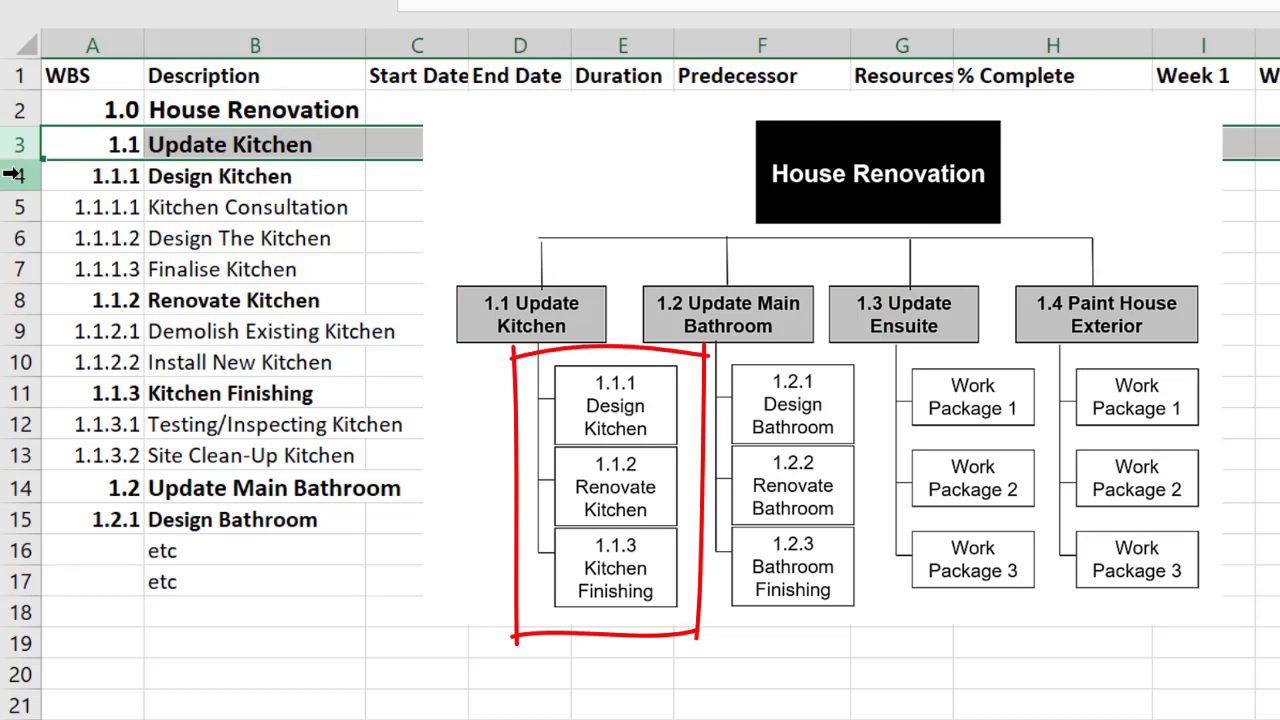
pyautogui.click(14, 177)
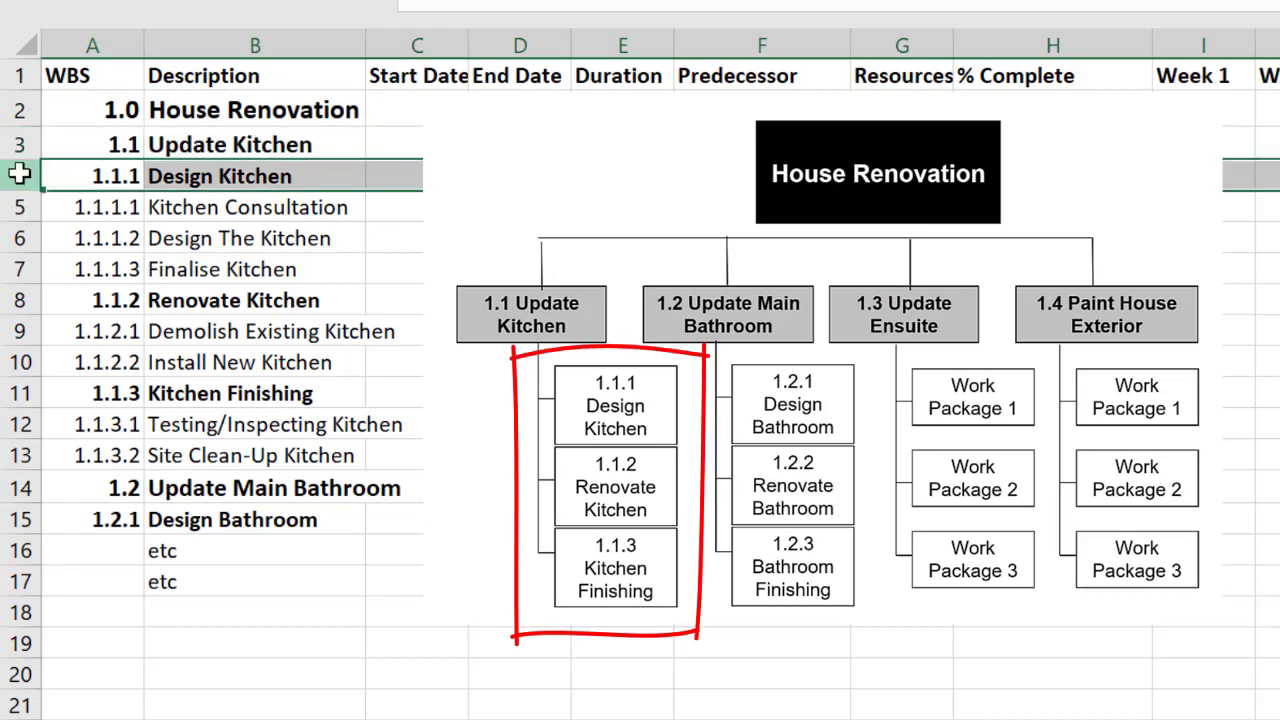
pyautogui.click(16, 300)
pyautogui.click(22, 393)
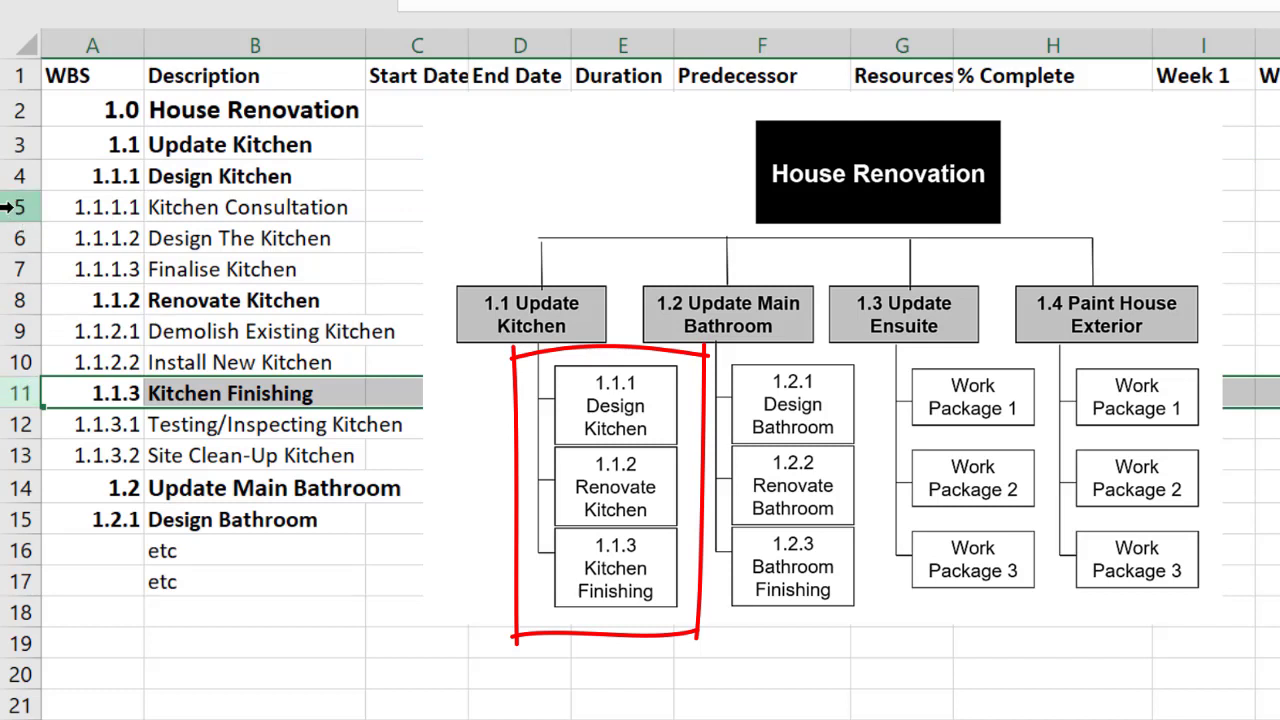
pyautogui.moveTo(8, 207); pyautogui.dragTo(15, 264)
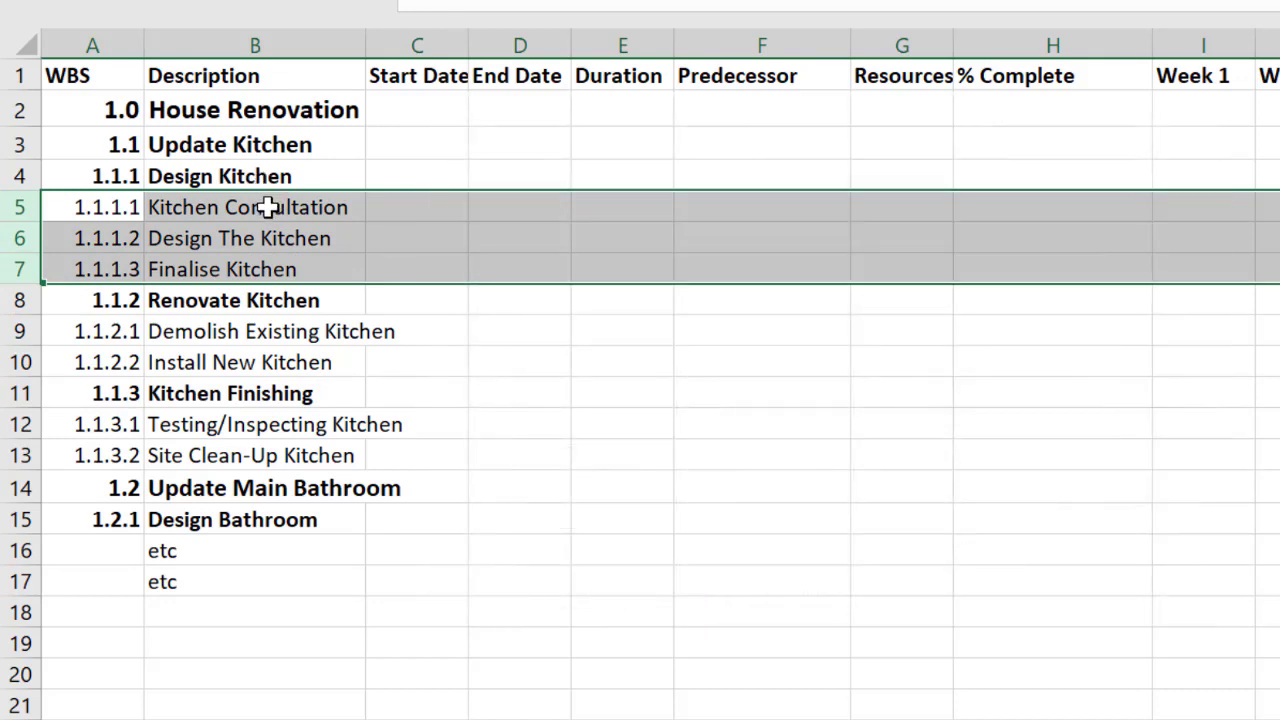
pyautogui.click(268, 207)
pyautogui.click(268, 242)
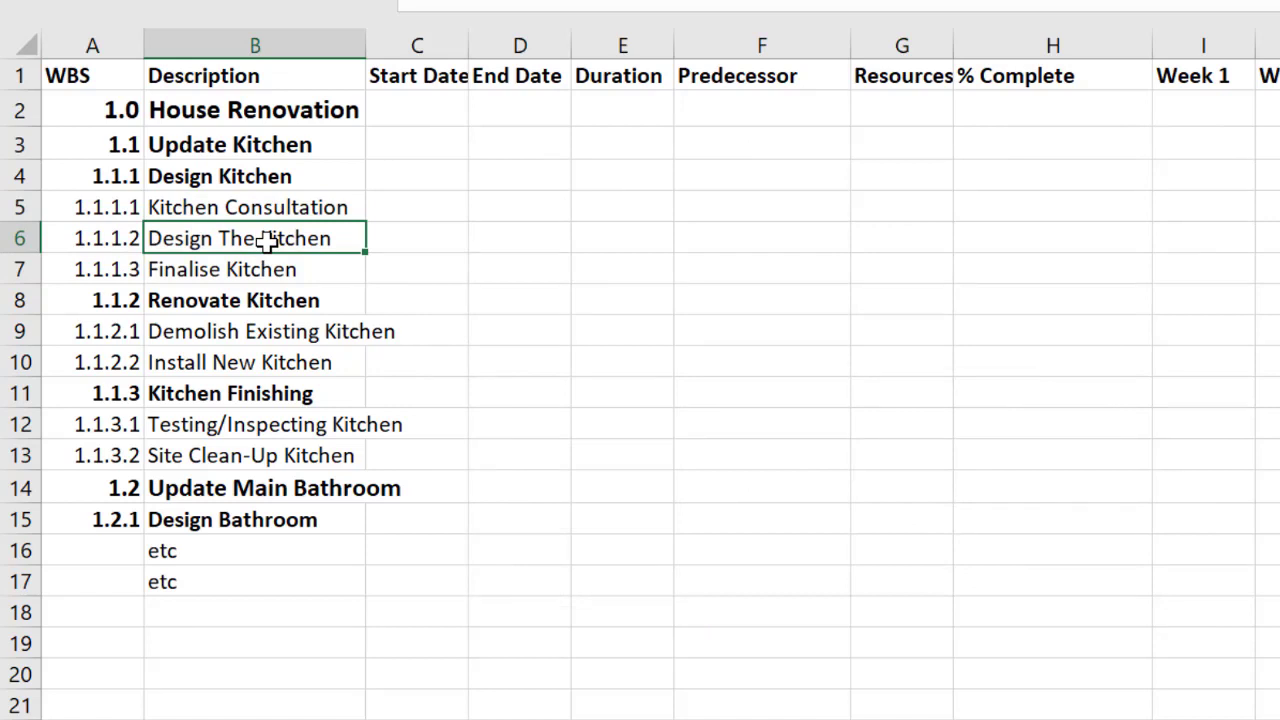
pyautogui.click(288, 272)
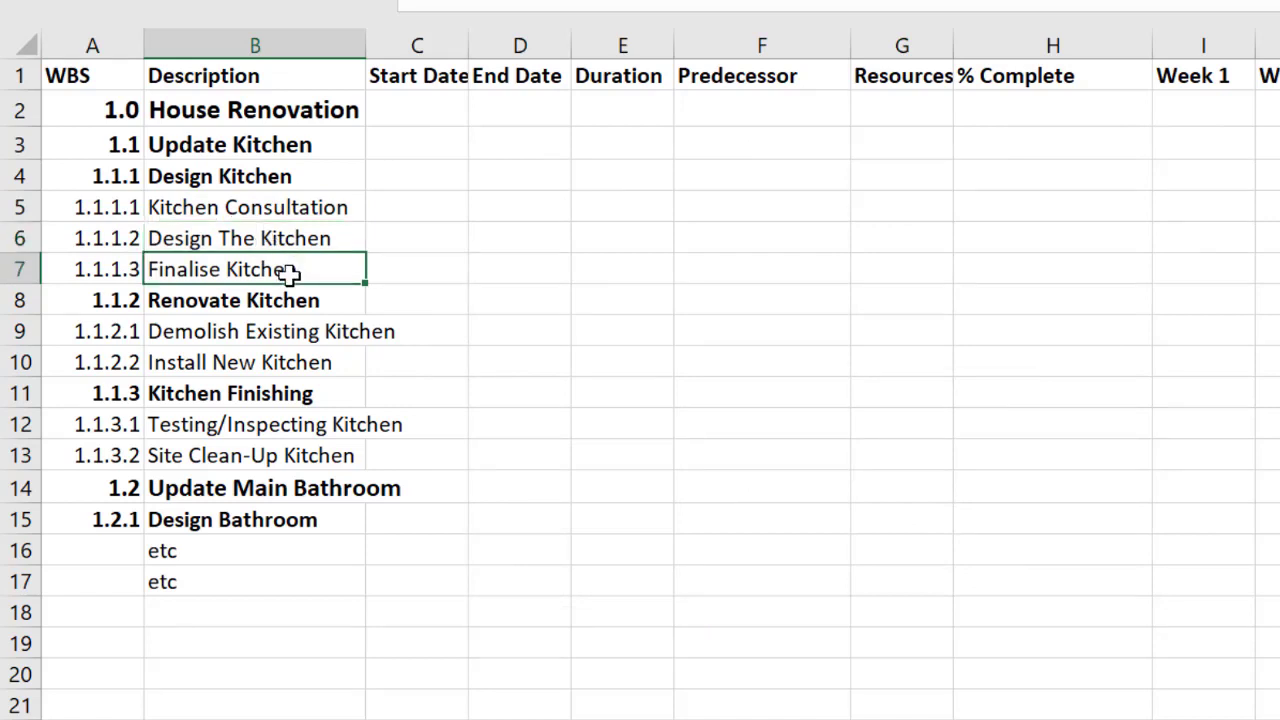
pyautogui.click(224, 331)
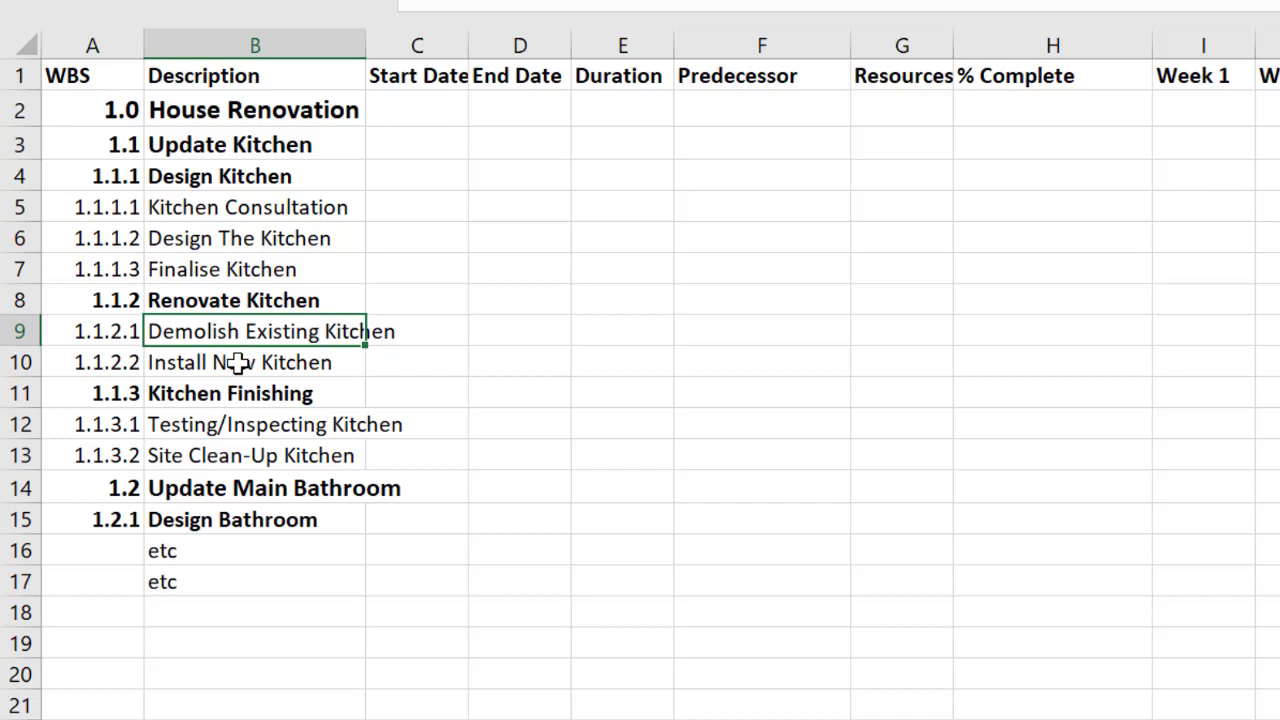
pyautogui.click(237, 363)
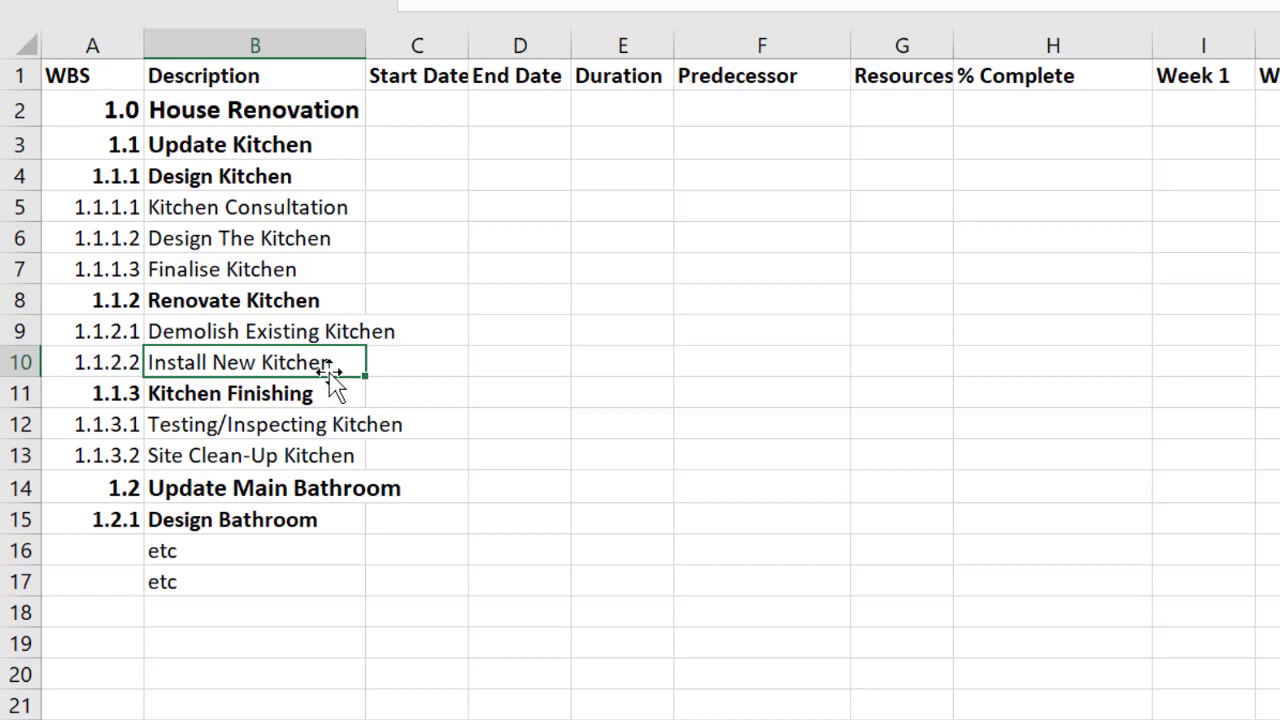
pyautogui.click(316, 425)
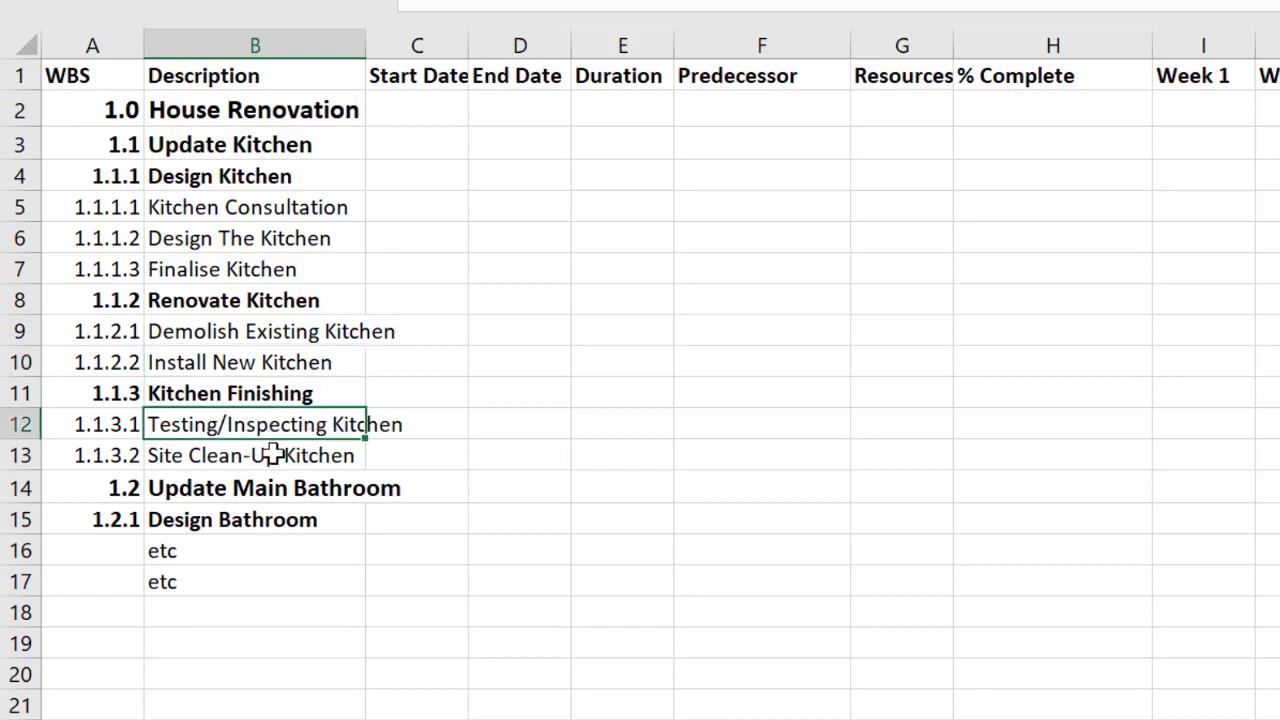
pyautogui.click(274, 457)
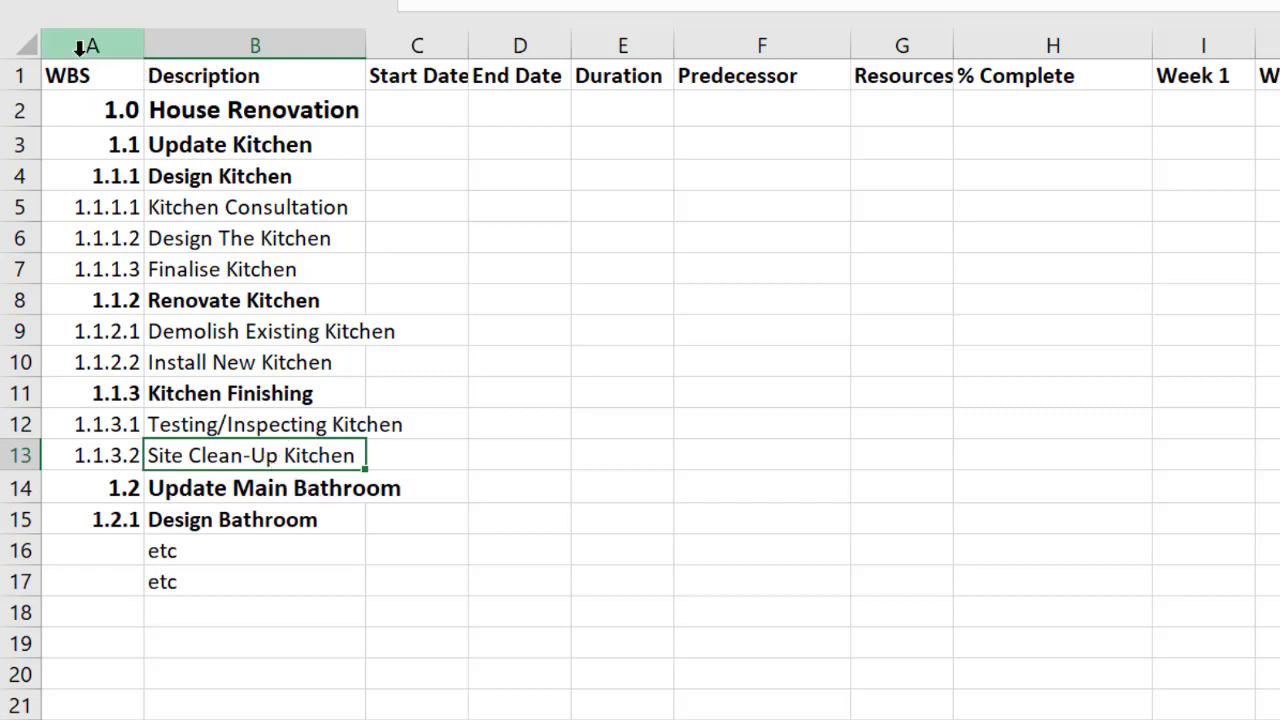
# Step: Paste the prepared duration values into the Duration column starting at E3
pyautogui.moveTo(81, 42); pyautogui.dragTo(213, 75)
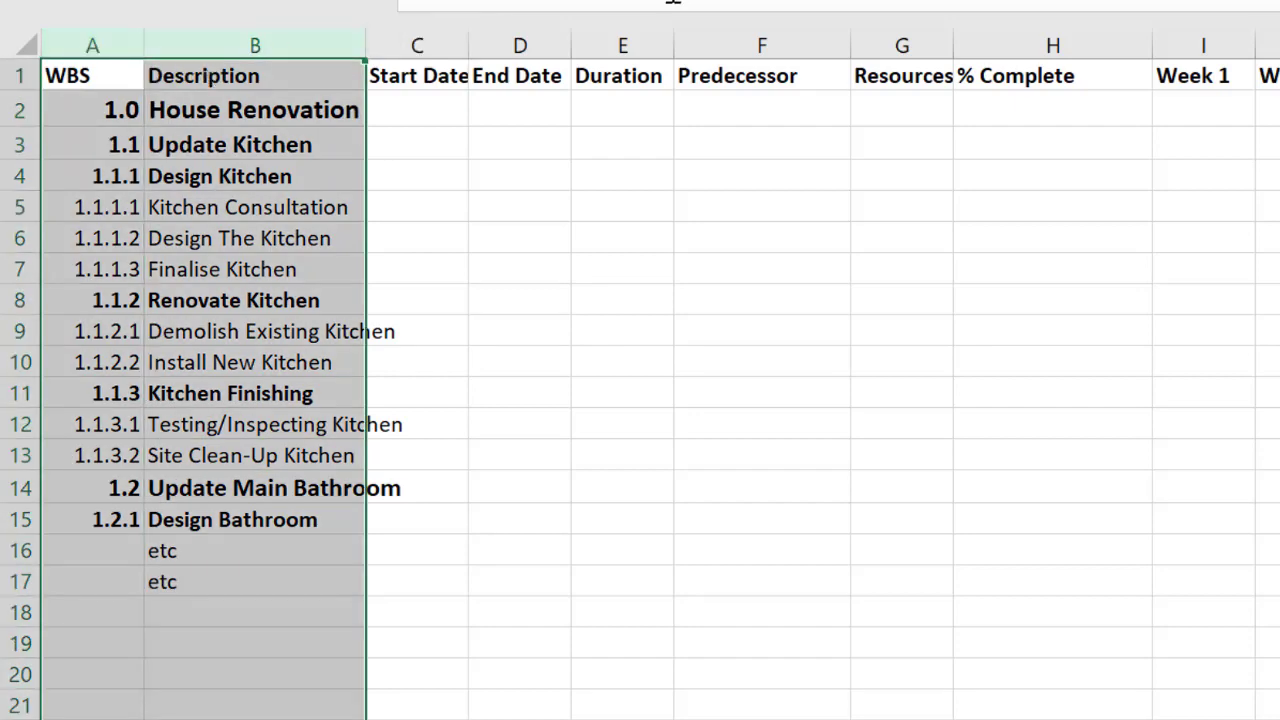
pyautogui.click(612, 42)
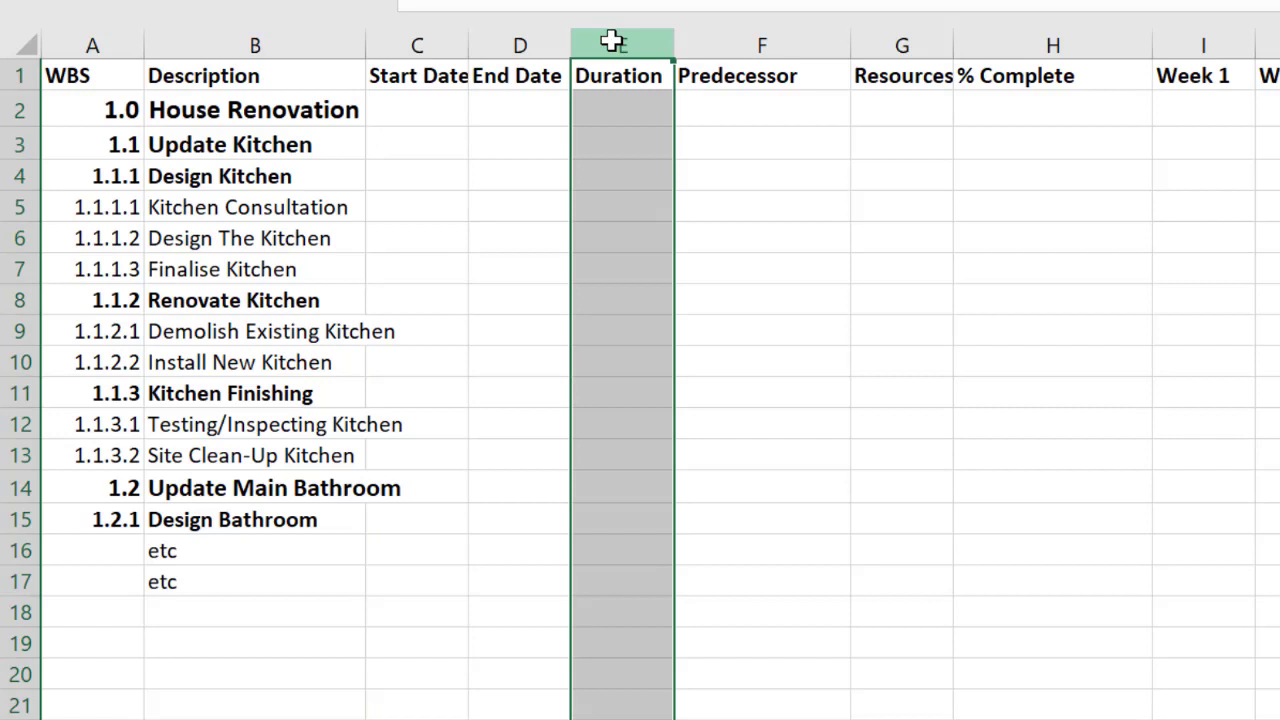
pyautogui.click(613, 203)
pyautogui.click(609, 260)
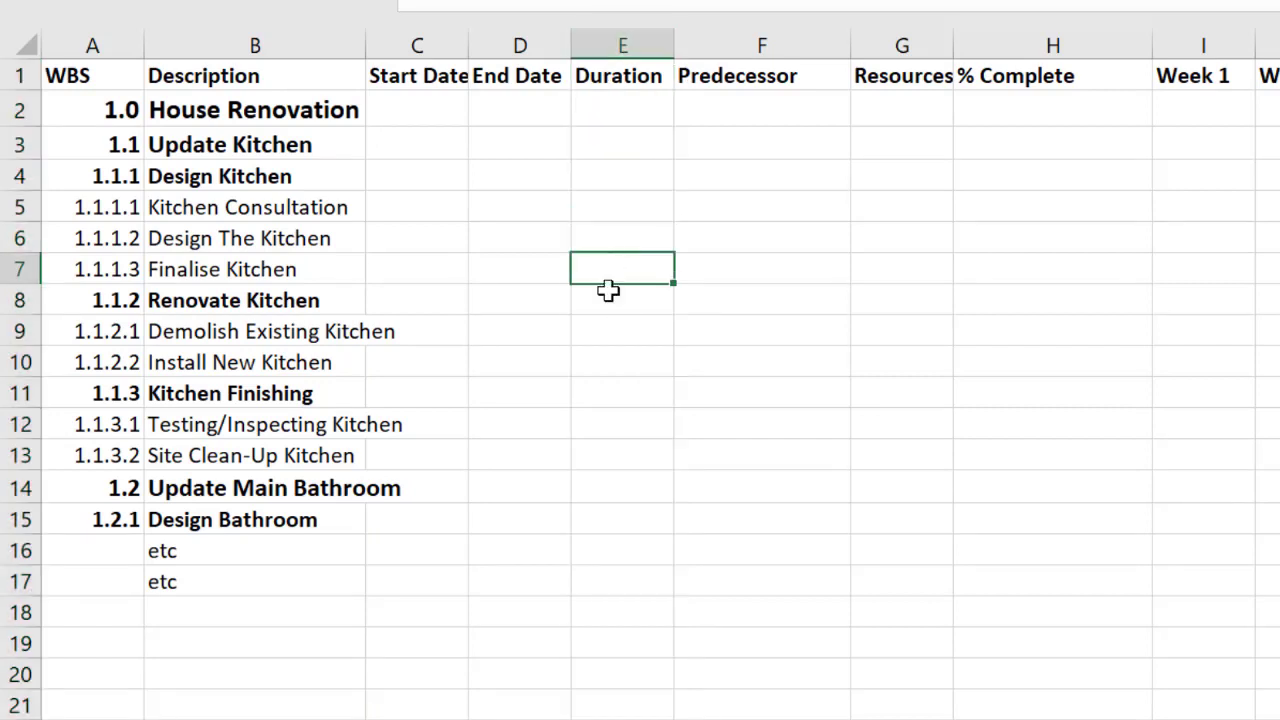
pyautogui.click(608, 291)
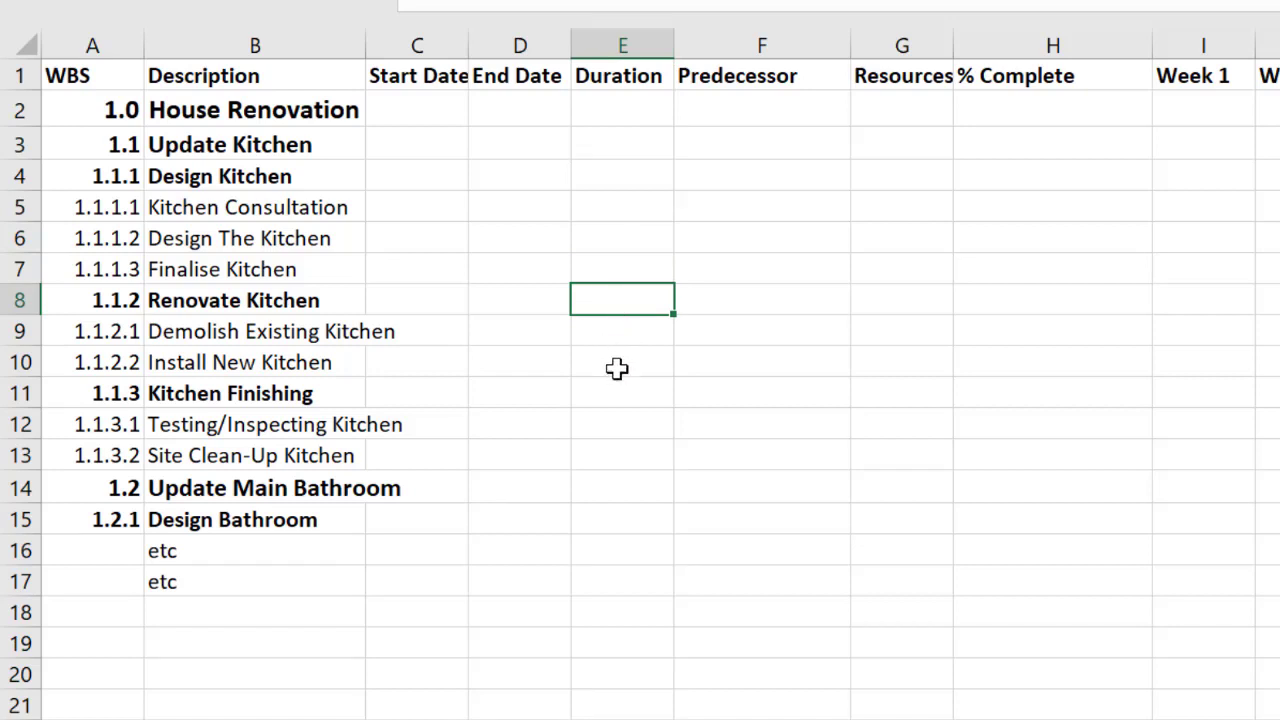
pyautogui.click(613, 150)
pyautogui.write('2 weeks 2 weeks 1 week  1 week 1 week  1 week 1 week')
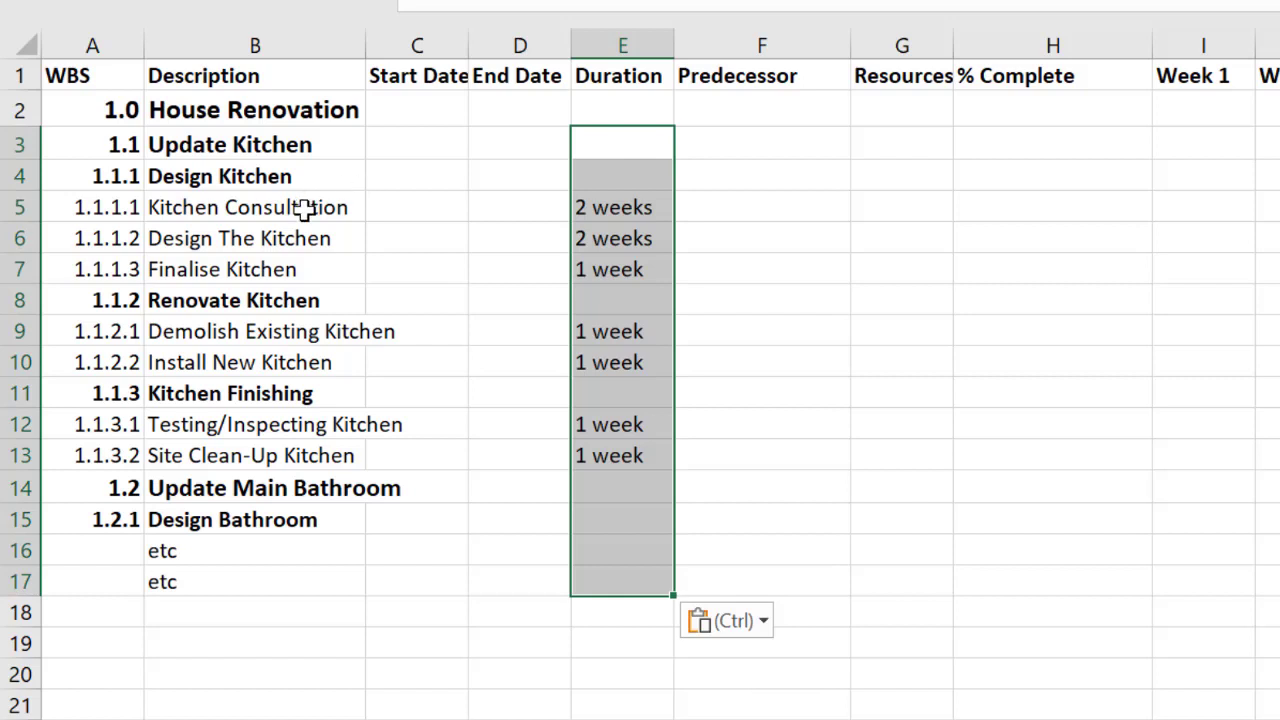
# Step: Verify 2 weeks for Kitchen Consultation and Design The Kitchen, 1 week for other kitchen tasks
pyautogui.click(304, 207)
pyautogui.click(616, 203)
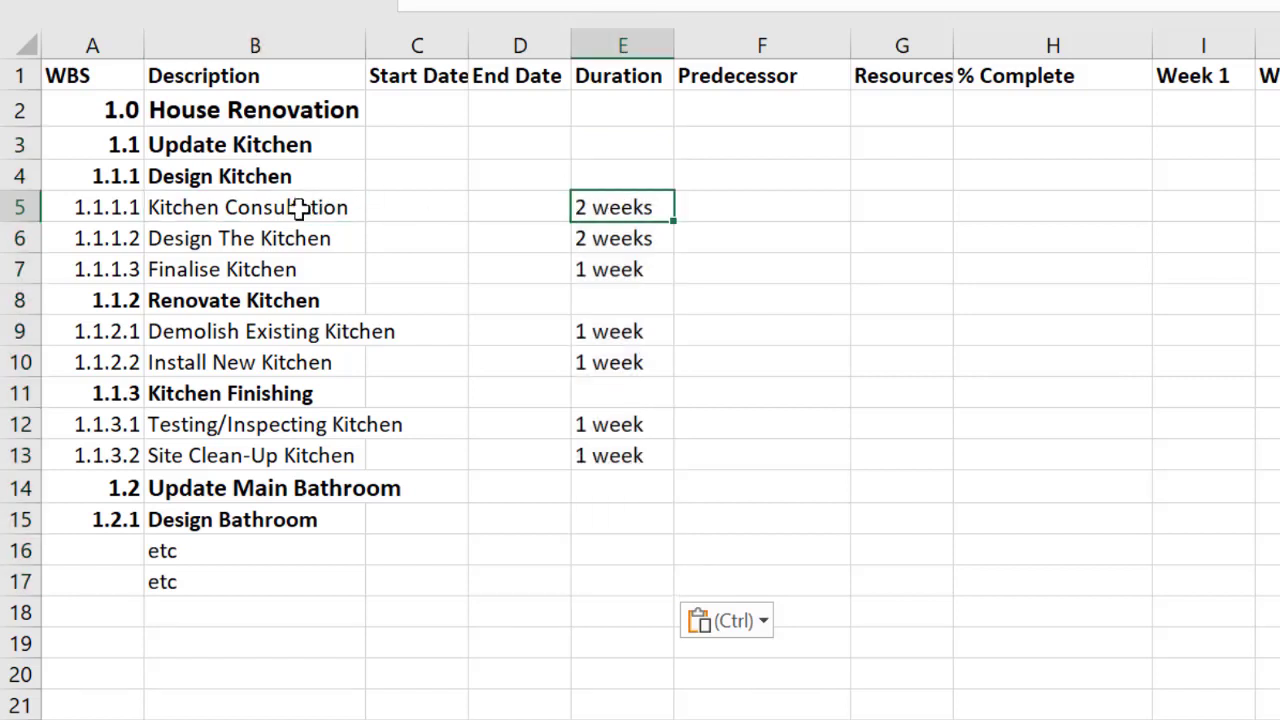
pyautogui.click(288, 240)
pyautogui.click(594, 238)
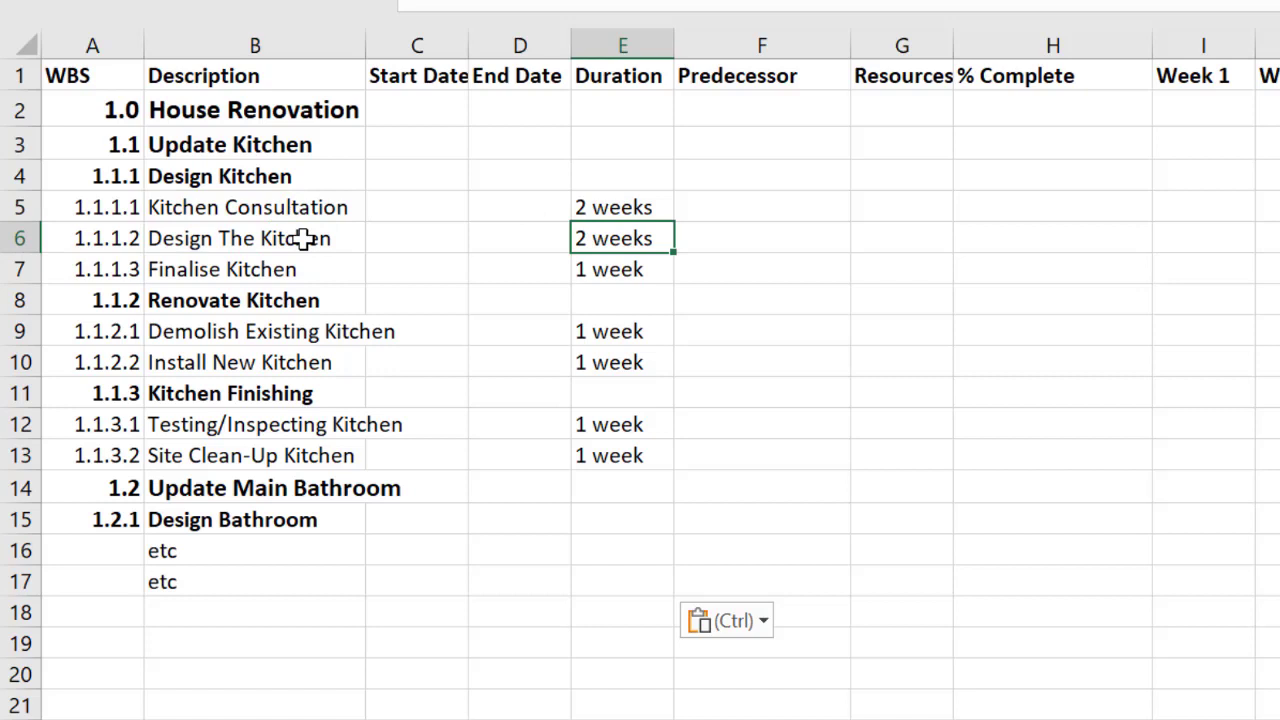
pyautogui.click(286, 269)
pyautogui.click(624, 277)
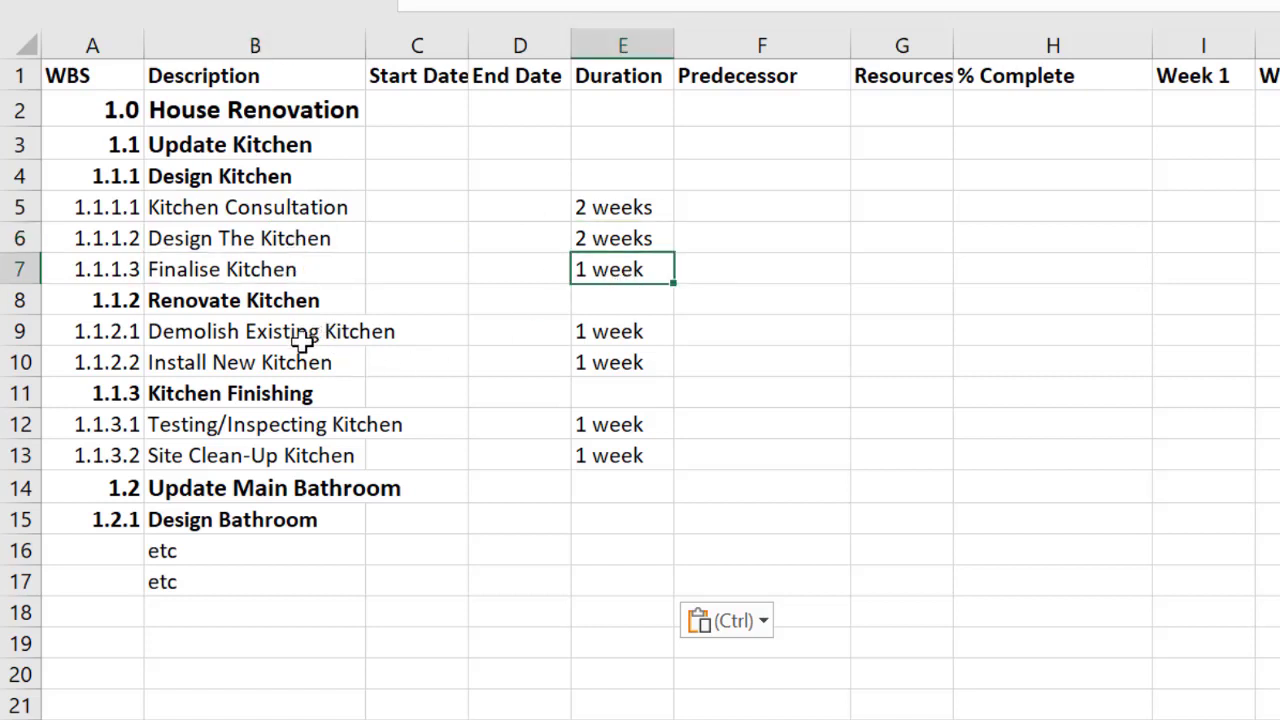
pyautogui.click(586, 336)
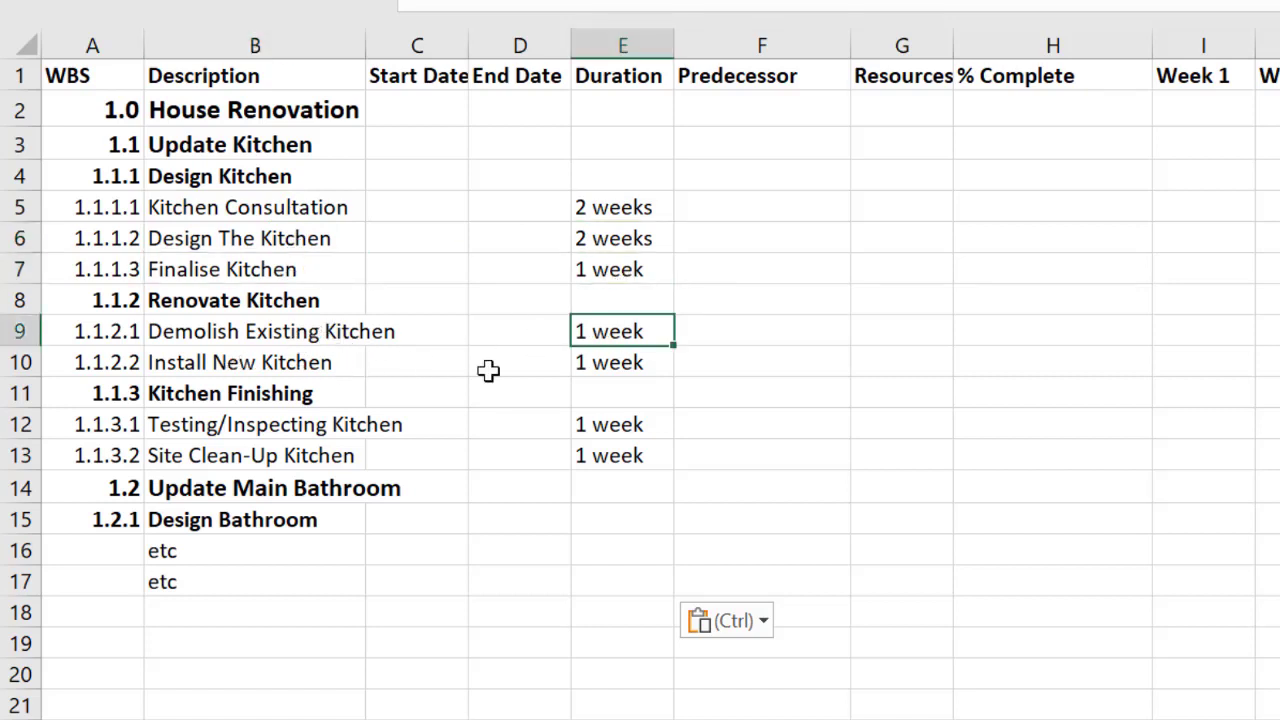
pyautogui.click(616, 370)
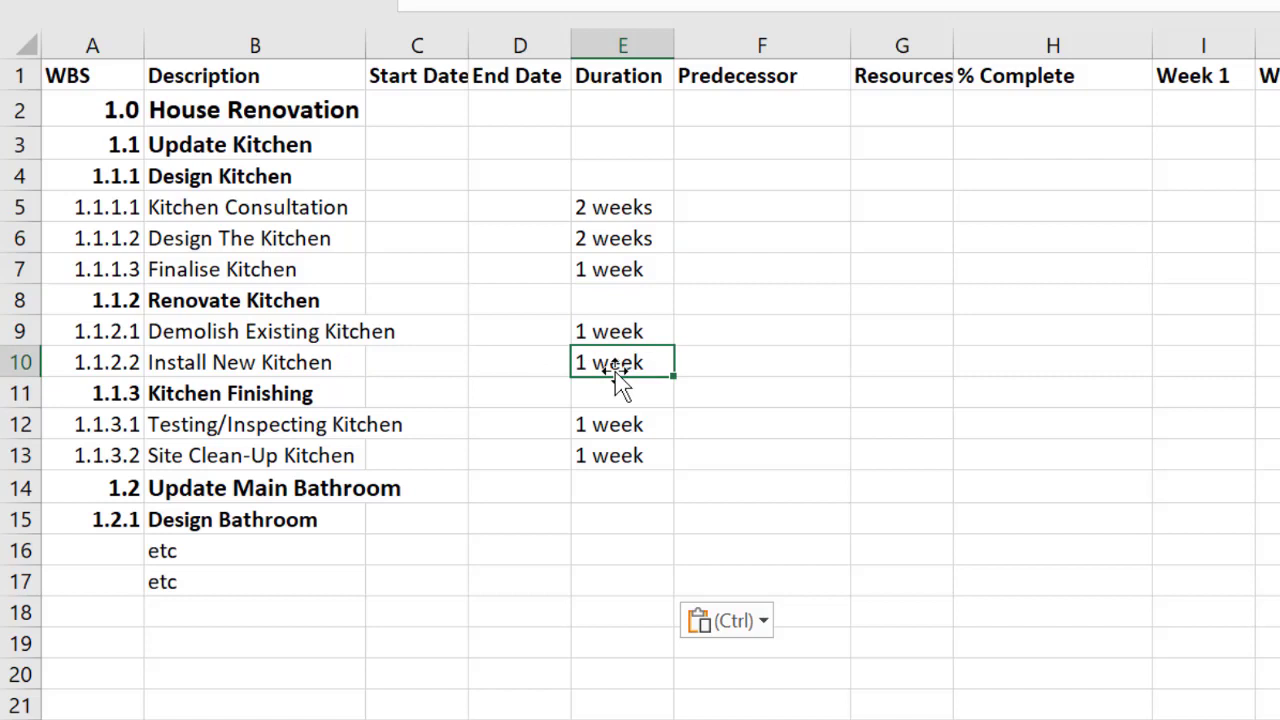
pyautogui.click(611, 424)
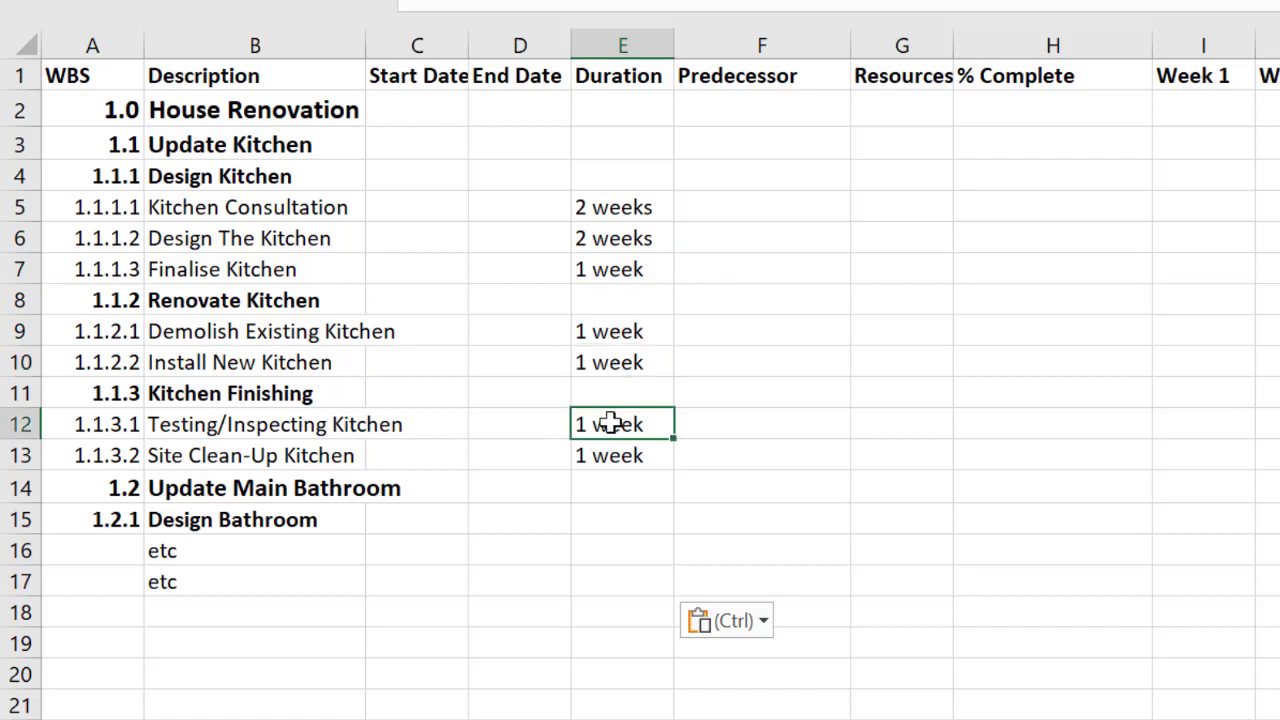
pyautogui.click(648, 458)
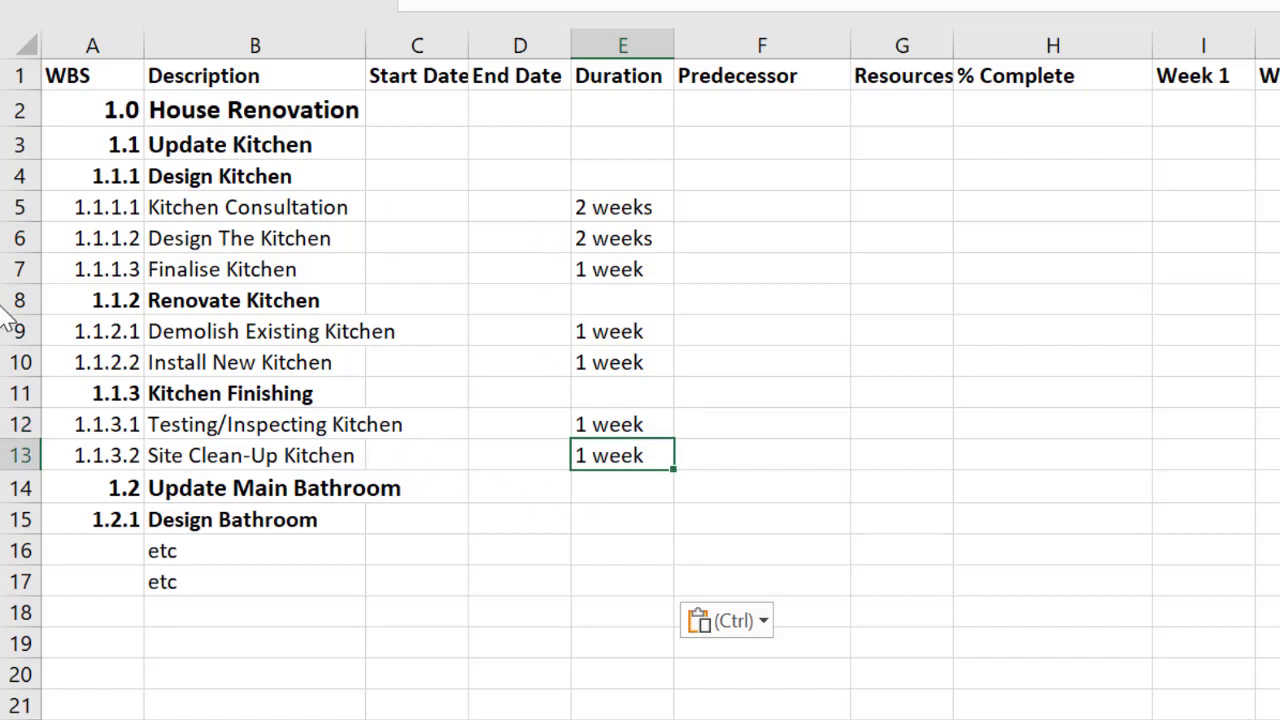
# Step: Highlight the lowest-level kitchen tasks in rows 5–7, 9–10 and 12–13
pyautogui.click(8, 207)
pyautogui.moveTo(5, 207); pyautogui.dragTo(20, 267)
pyautogui.moveTo(14, 331); pyautogui.dragTo(20, 365)
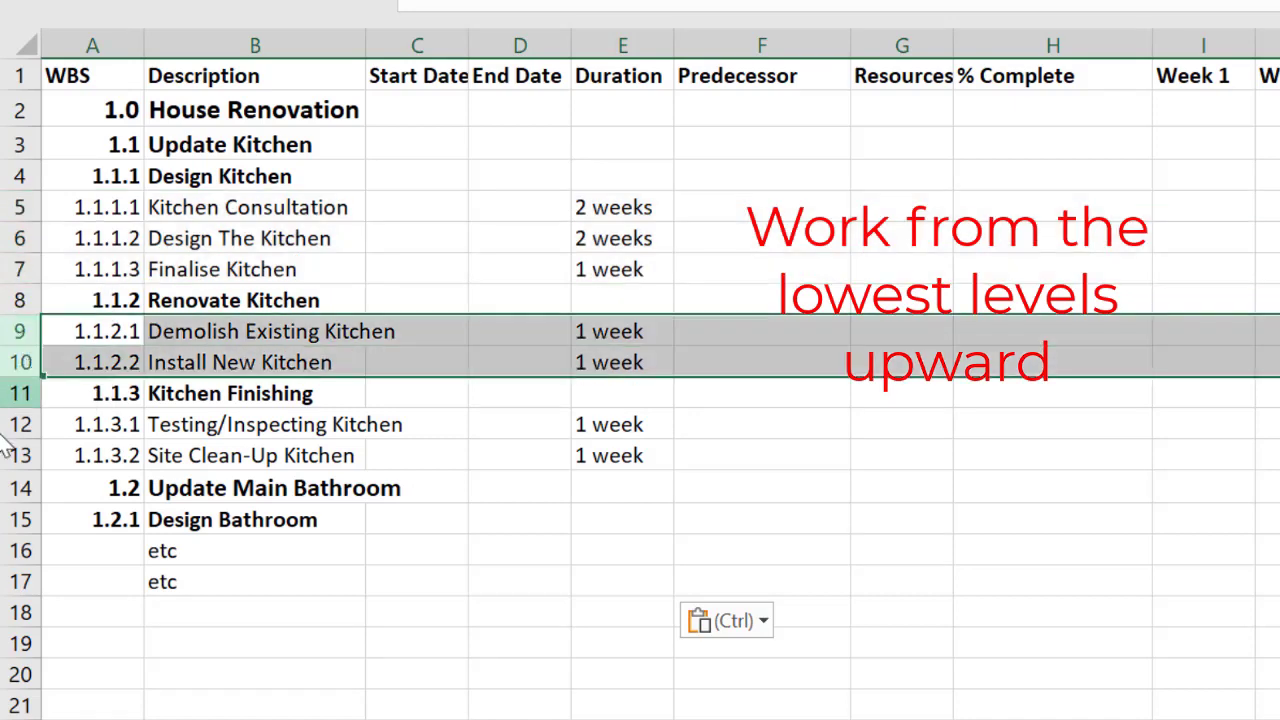
pyautogui.moveTo(17, 424); pyautogui.dragTo(20, 457)
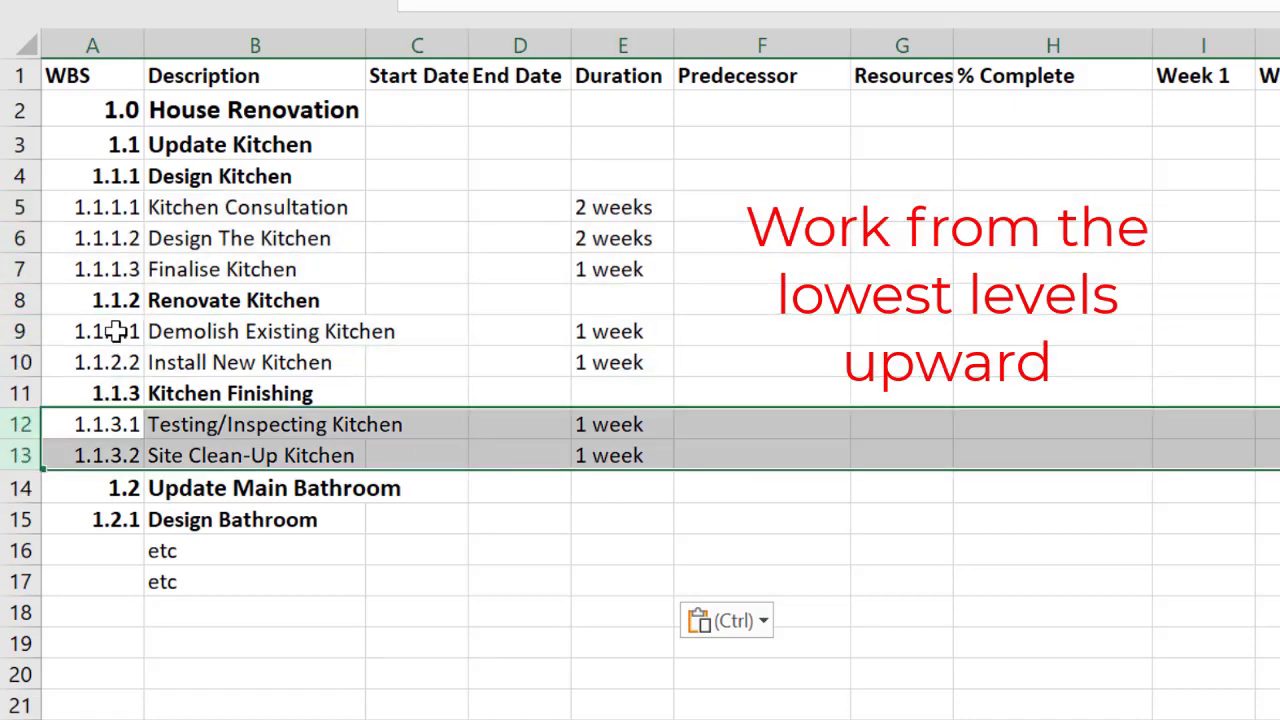
pyautogui.click(612, 252)
pyautogui.click(614, 207)
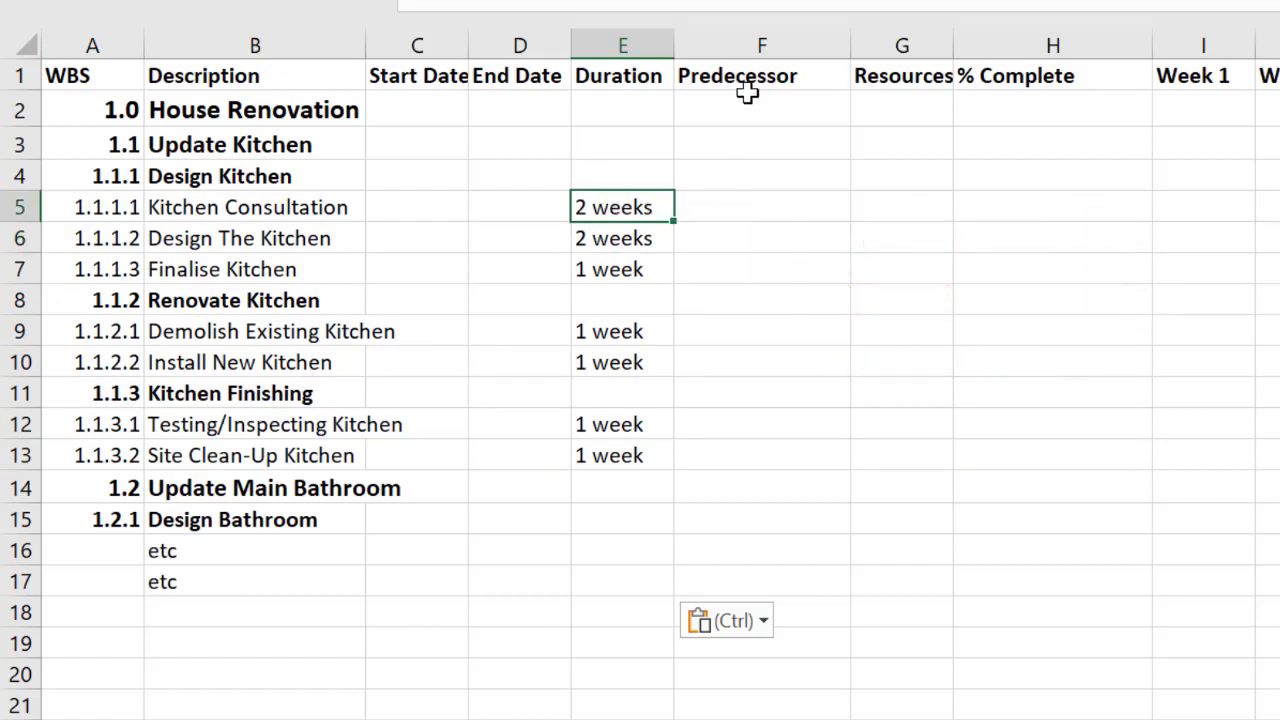
pyautogui.click(754, 42)
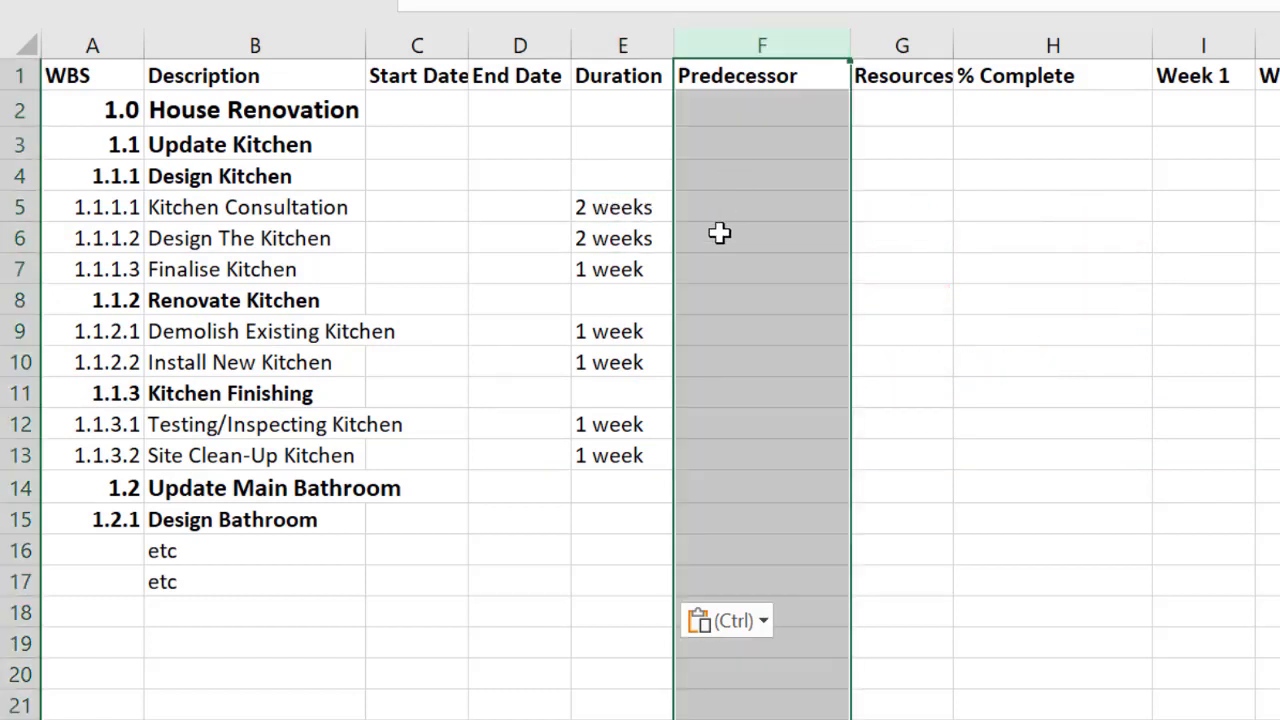
# Step: Highlight the three design tasks in rows 5–7, starting from Kitchen Consultation
pyautogui.click(734, 208)
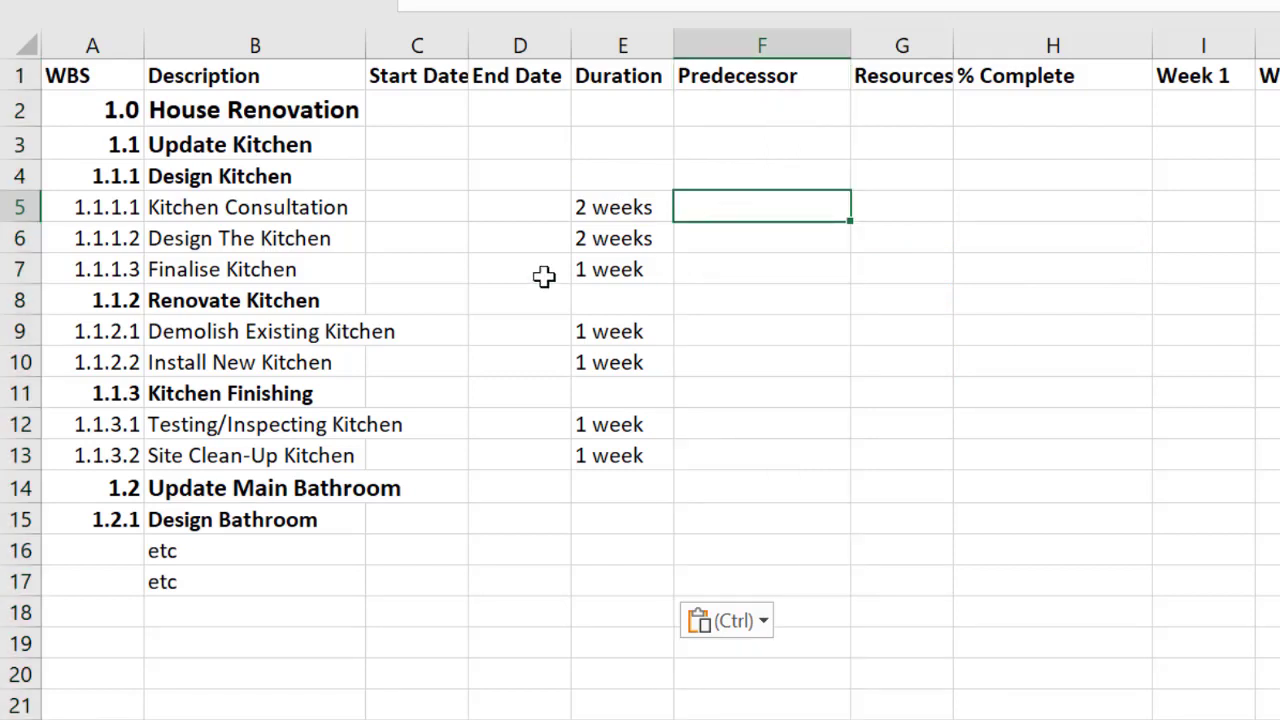
pyautogui.click(256, 208)
pyautogui.moveTo(256, 208); pyautogui.dragTo(634, 269)
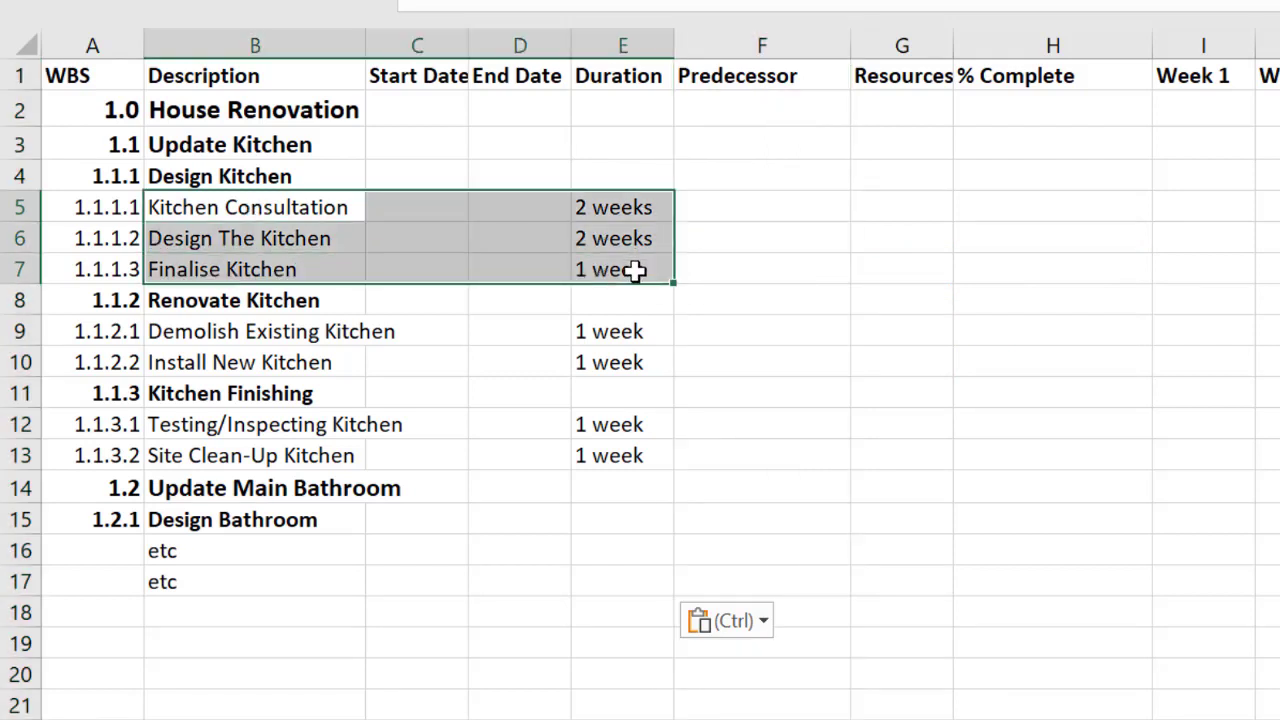
pyautogui.click(757, 210)
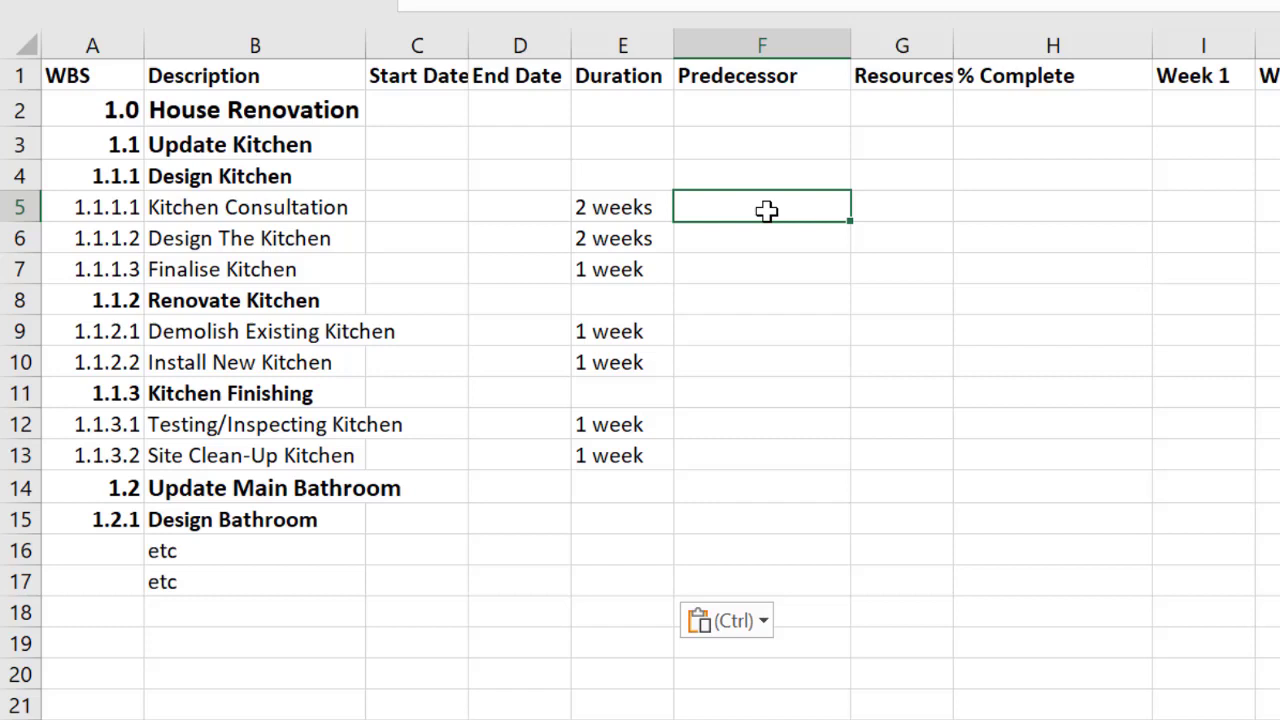
pyautogui.click(305, 210)
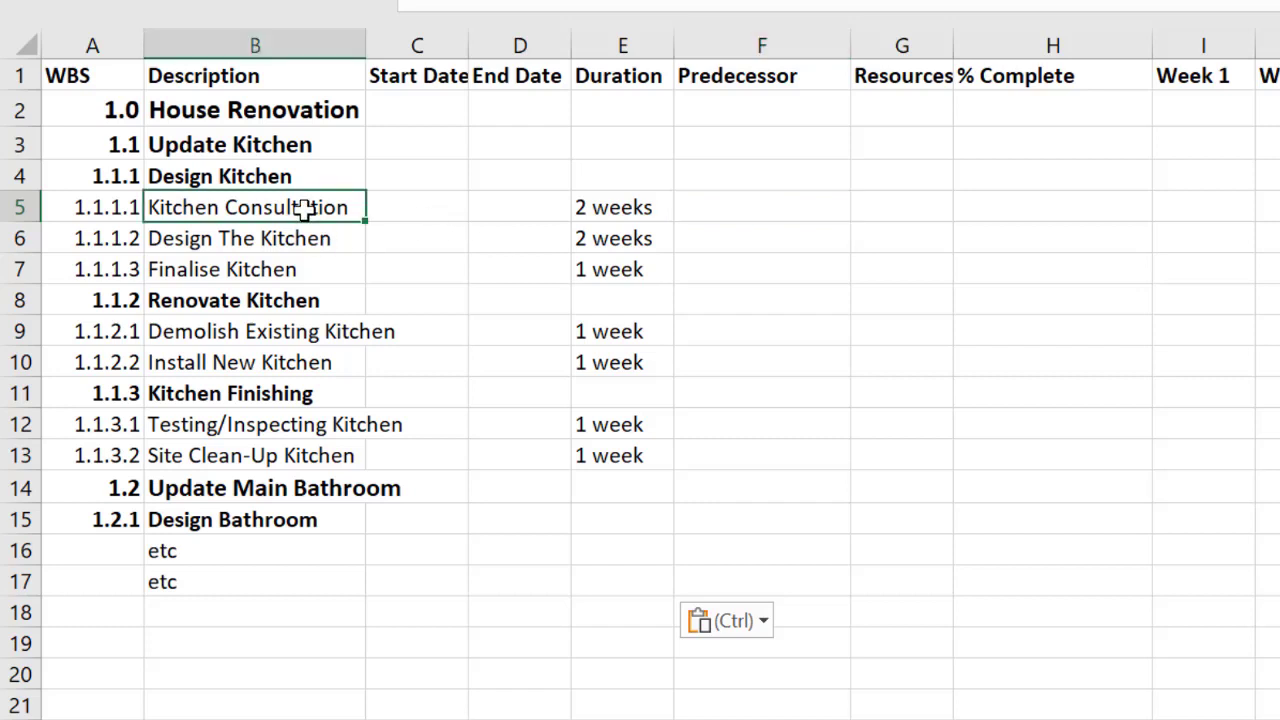
# Step: Enter predecessors 0, 1.1.1.1 and 1.1.1.2 in F5:F7 for the three design tasks
pyautogui.click(797, 213)
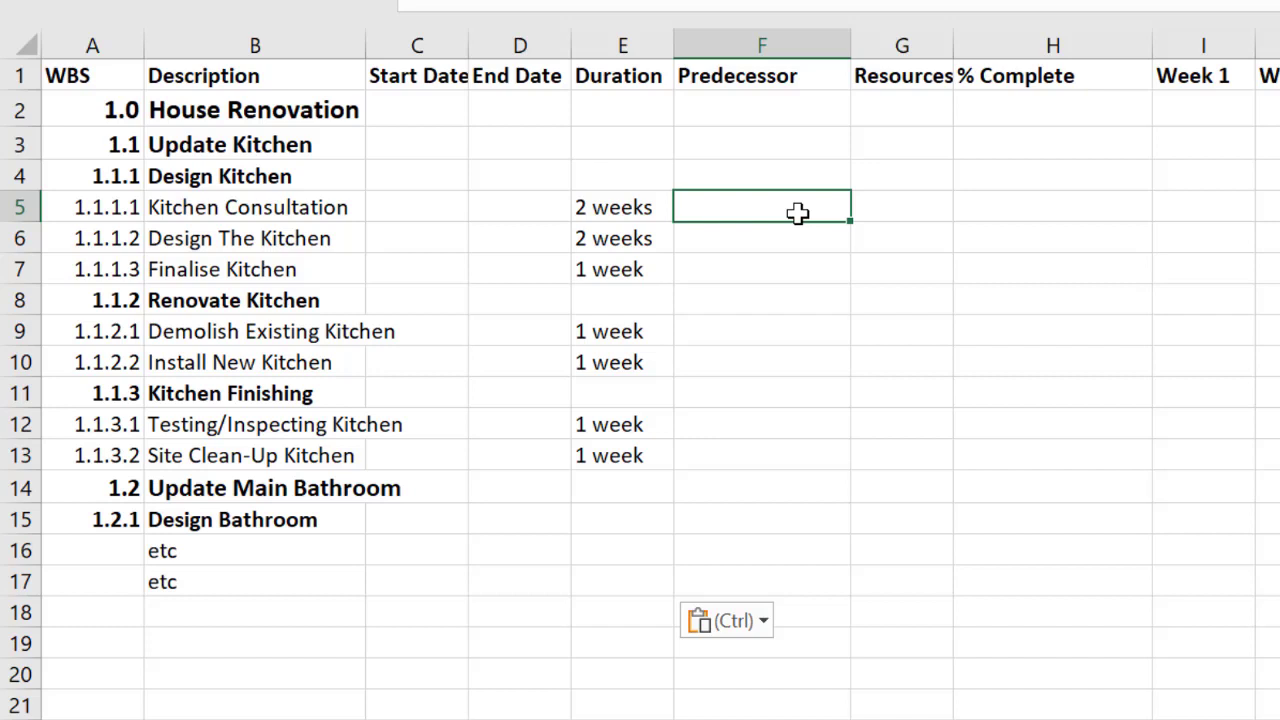
pyautogui.click(791, 290)
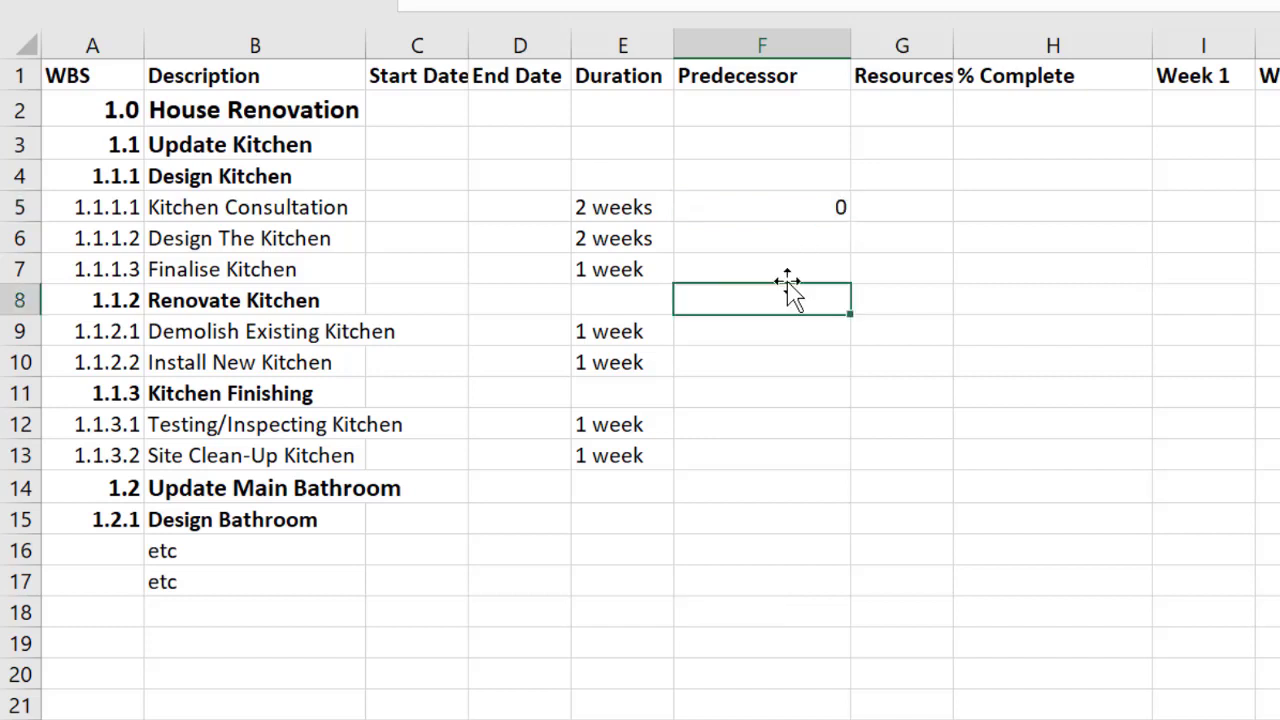
pyautogui.click(783, 246)
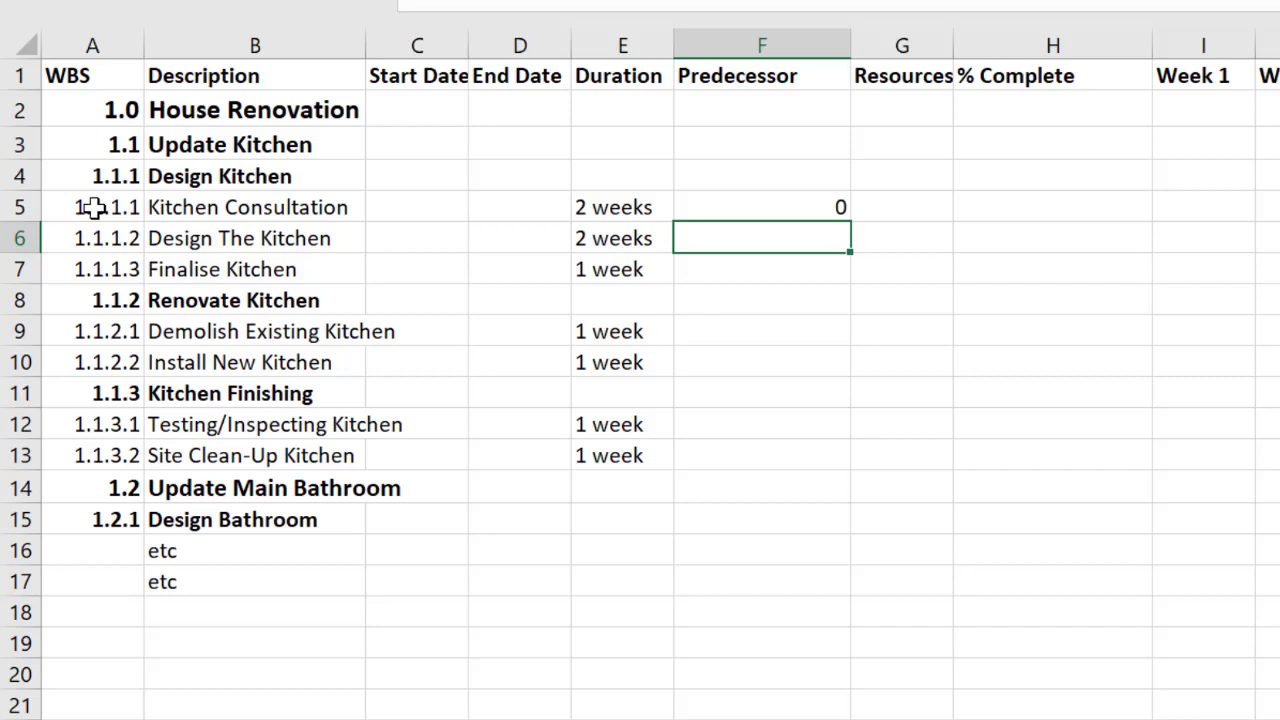
pyautogui.click(786, 268)
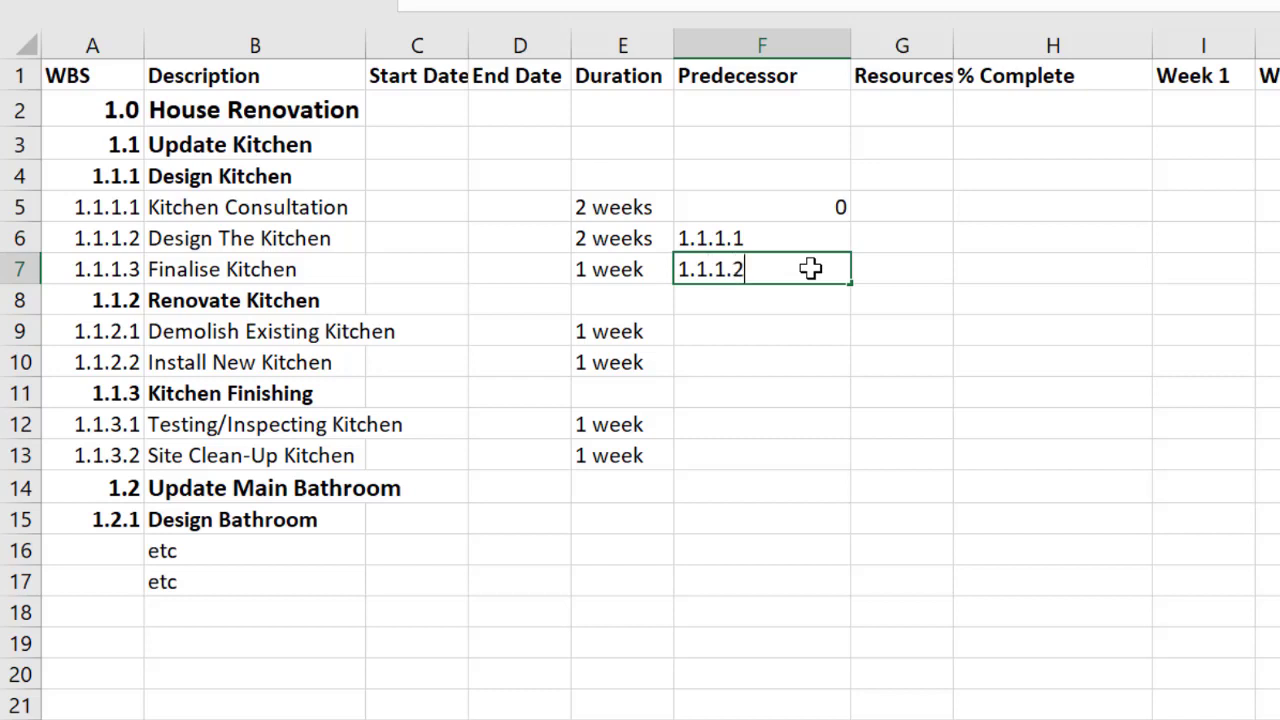
pyautogui.click(790, 333)
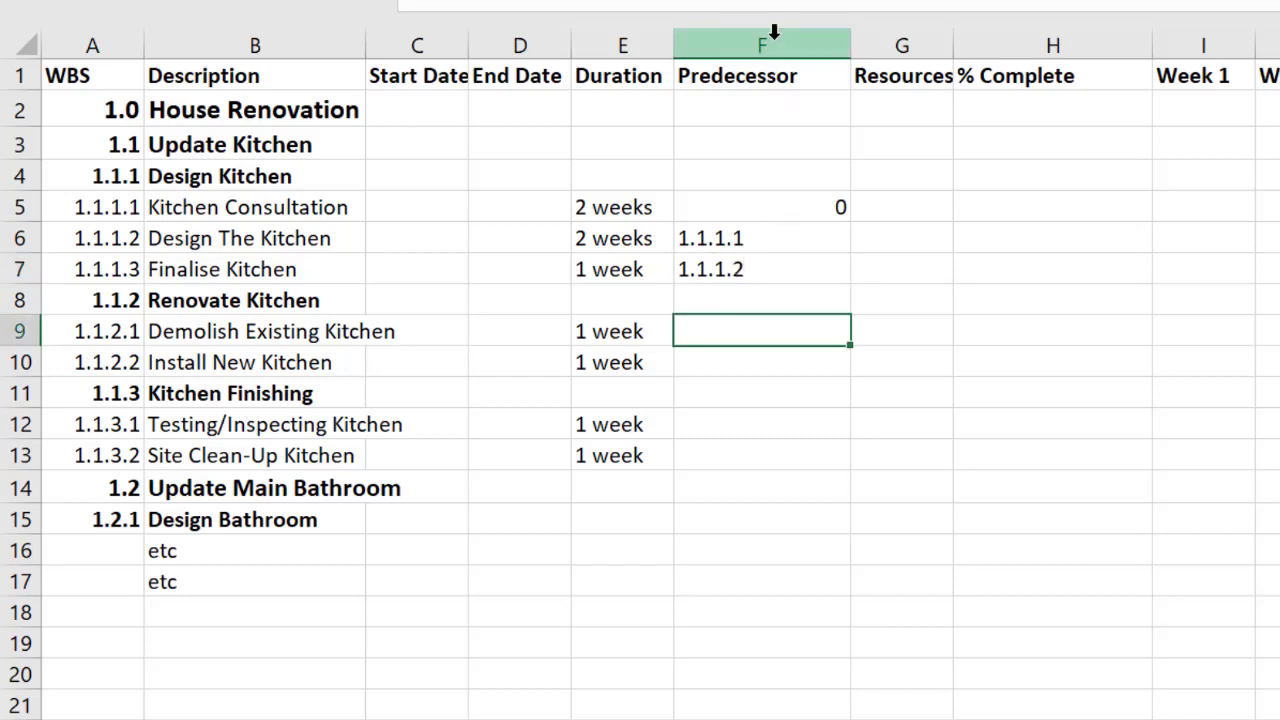
pyautogui.click(742, 208)
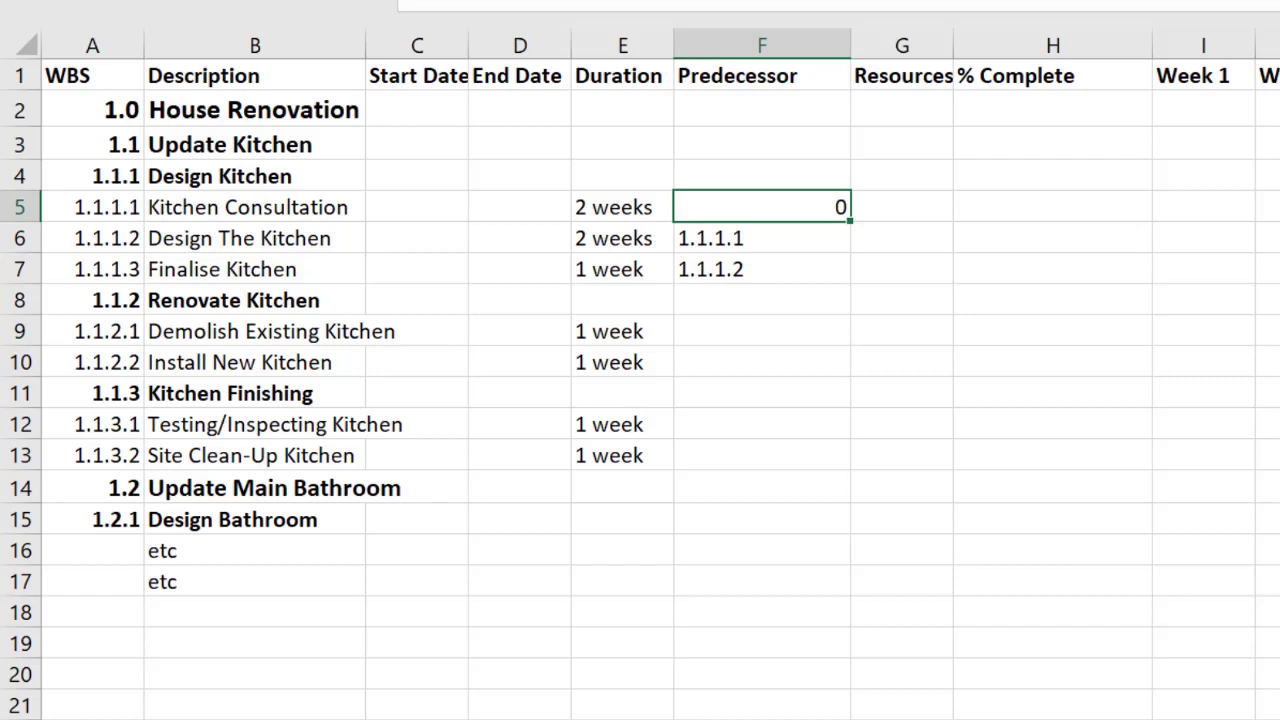
pyautogui.click(732, 292)
pyautogui.click(725, 210)
pyautogui.click(722, 318)
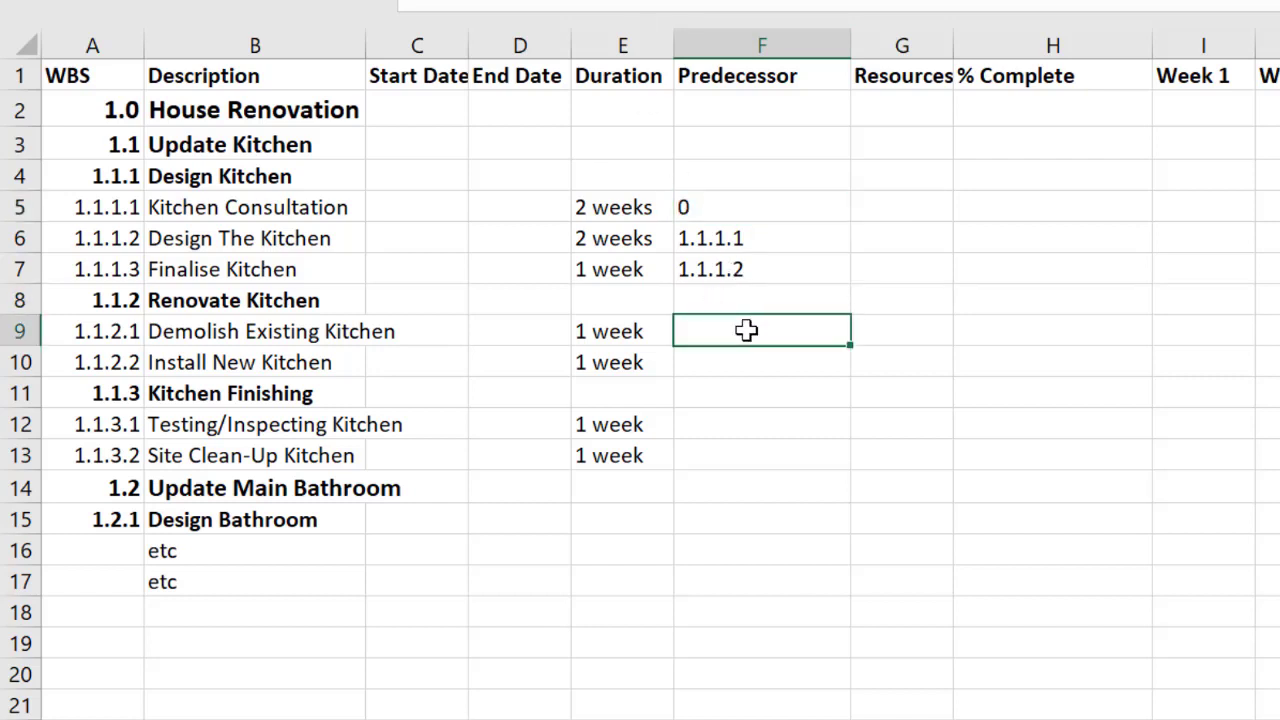
# Step: Copy WBS number 1.1.1.3 into Demolish Existing Kitchen's predecessor cell
pyautogui.click(90, 272)
pyautogui.rightClick(94, 274)
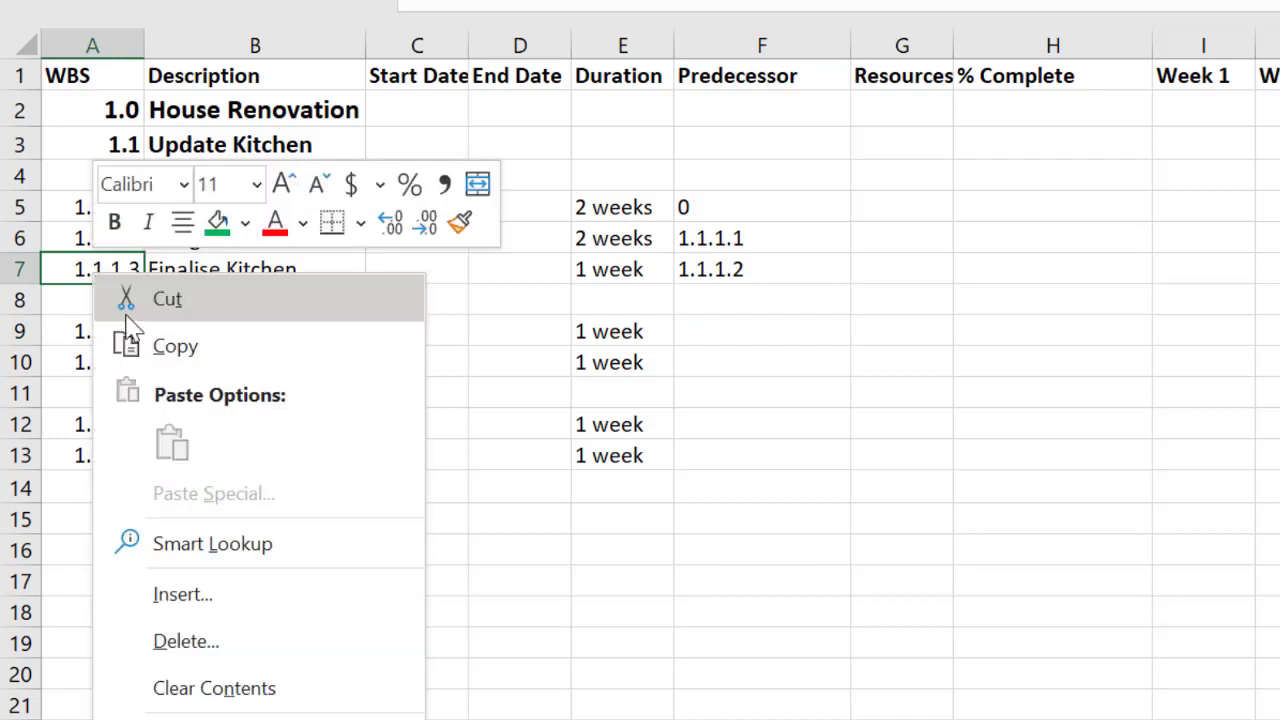
pyautogui.click(185, 350)
pyautogui.click(811, 330)
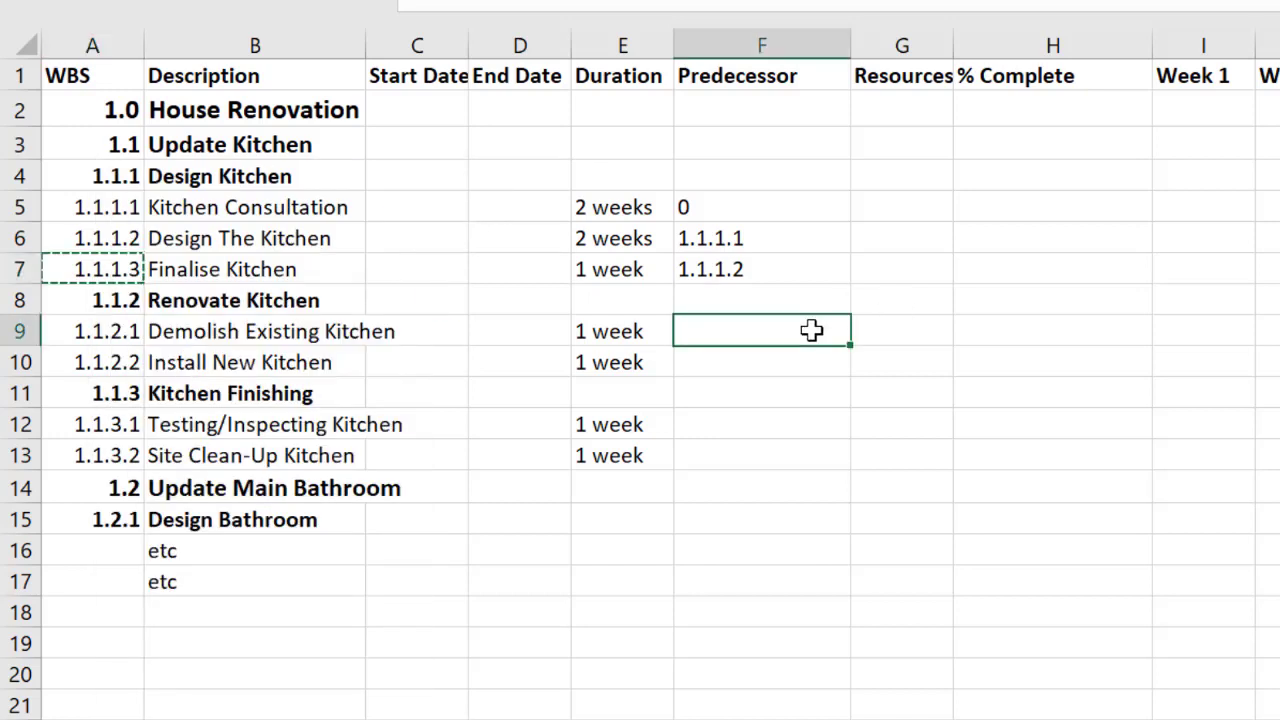
pyautogui.hotkey('ctrl', 'v')
pyautogui.press('ctrl')
pyautogui.press('Escape')
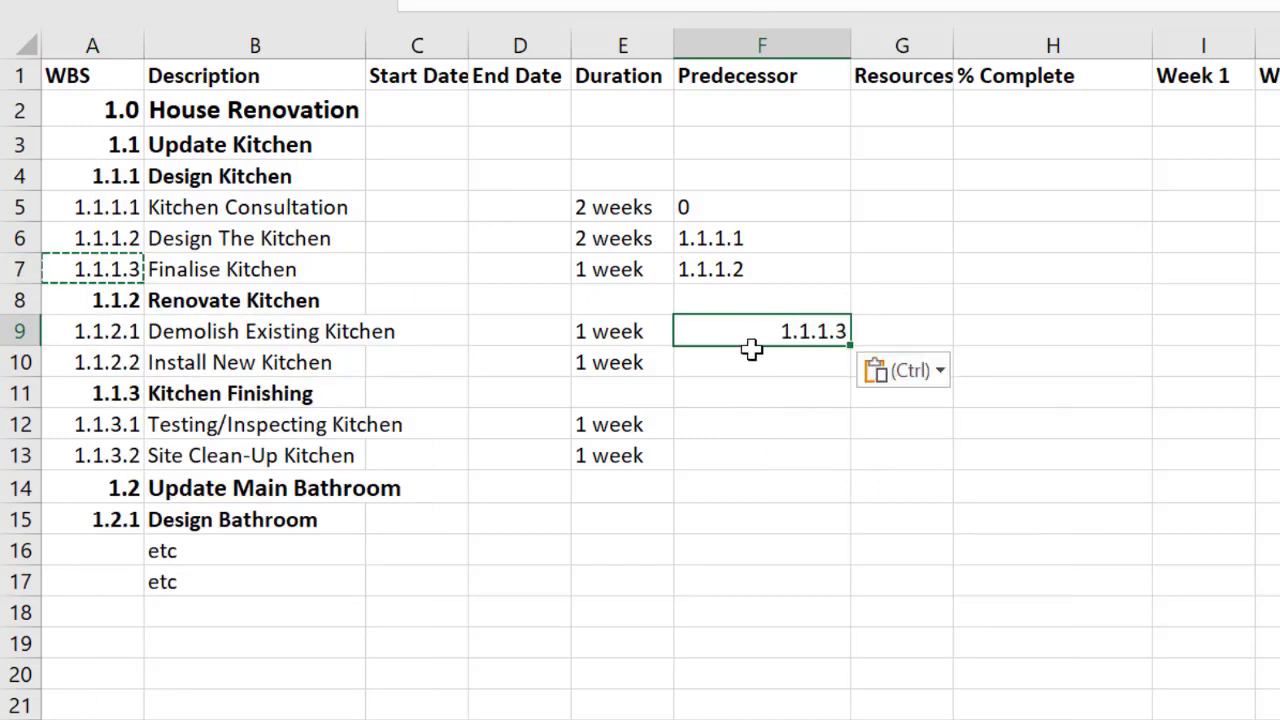
# Step: Paste the remaining predecessors, including 1.1.1.3;1.1.2.1 for Install New Kitchen
pyautogui.click(760, 455)
pyautogui.click(760, 340)
pyautogui.press('Escape')
pyautogui.press('Down')
pyautogui.hotkey('ctrl', 'v')
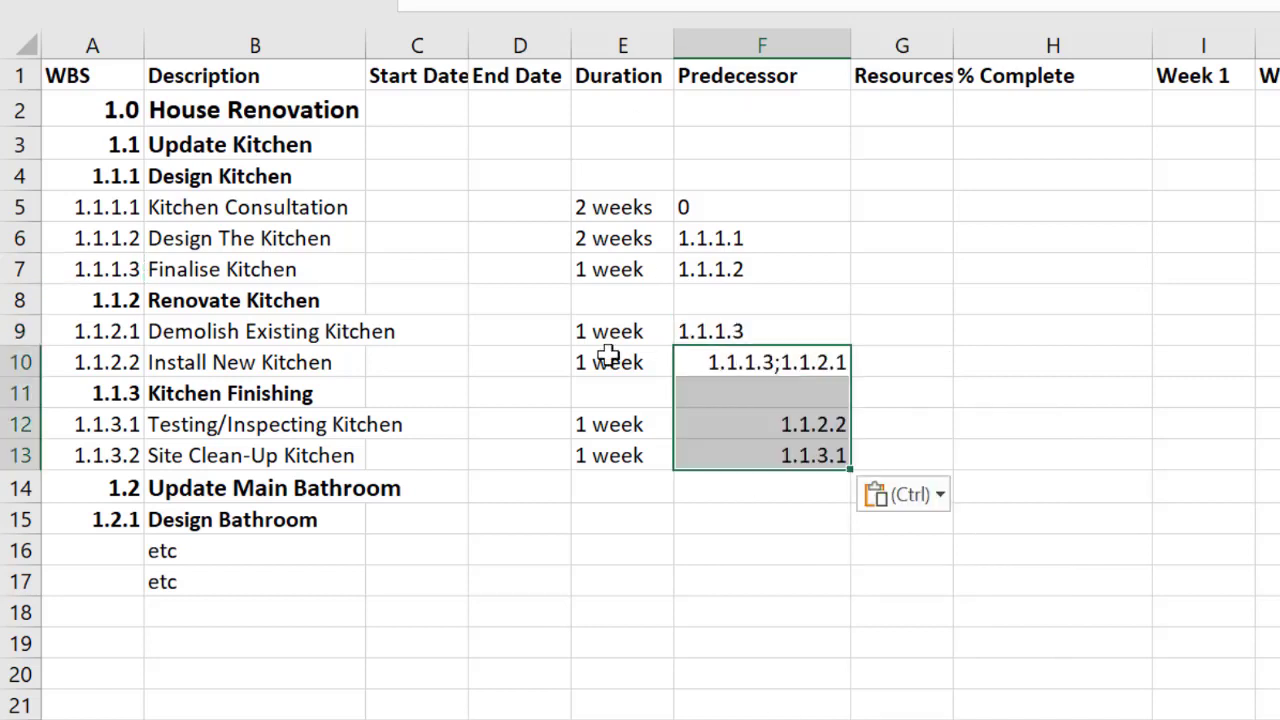
pyautogui.click(315, 360)
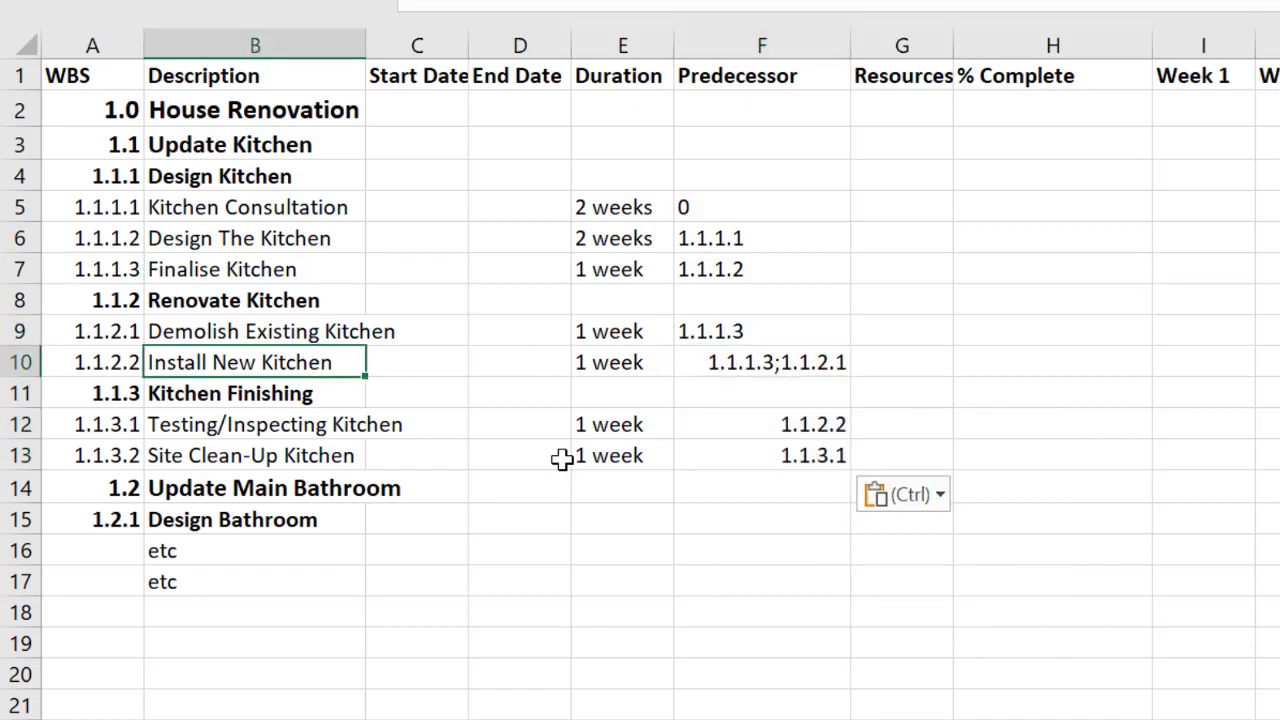
pyautogui.click(706, 352)
# Step: Left-align the pasted predecessor cells F10:F13
pyautogui.moveTo(706, 352); pyautogui.dragTo(720, 430)
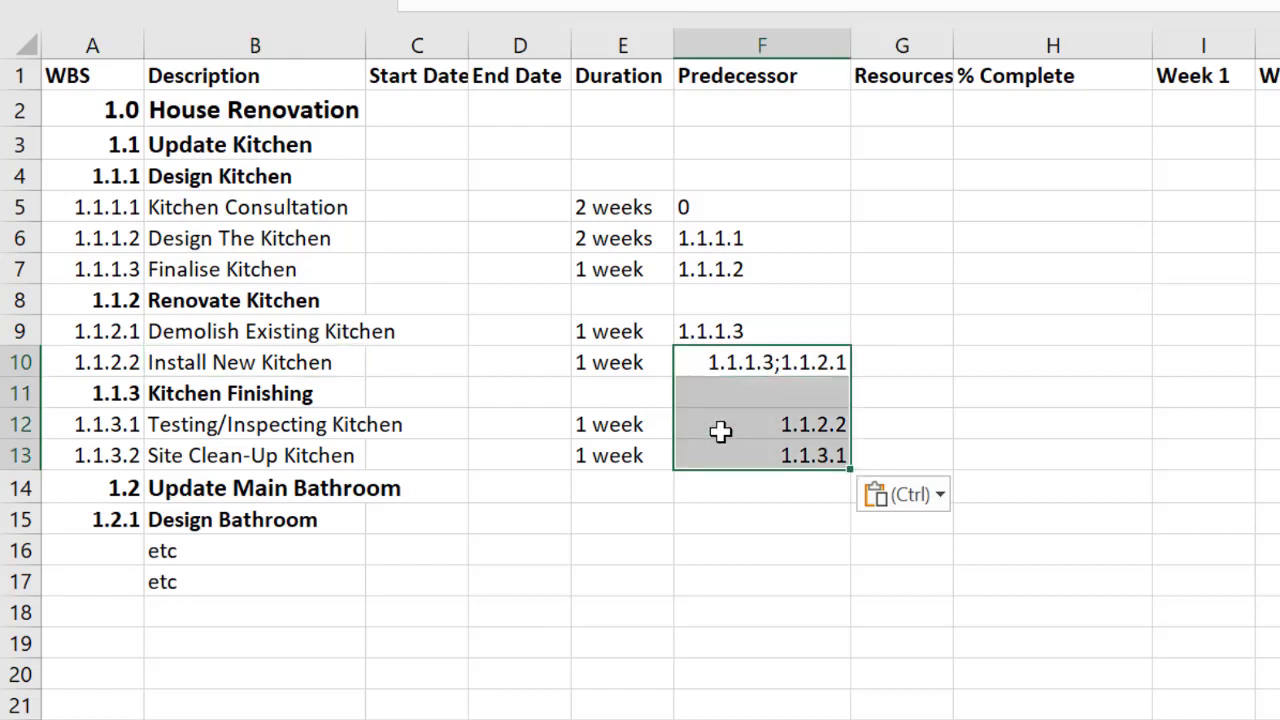
pyautogui.hotkey('alt', 'h')
pyautogui.press('a')
pyautogui.press('l')
pyautogui.click(731, 363)
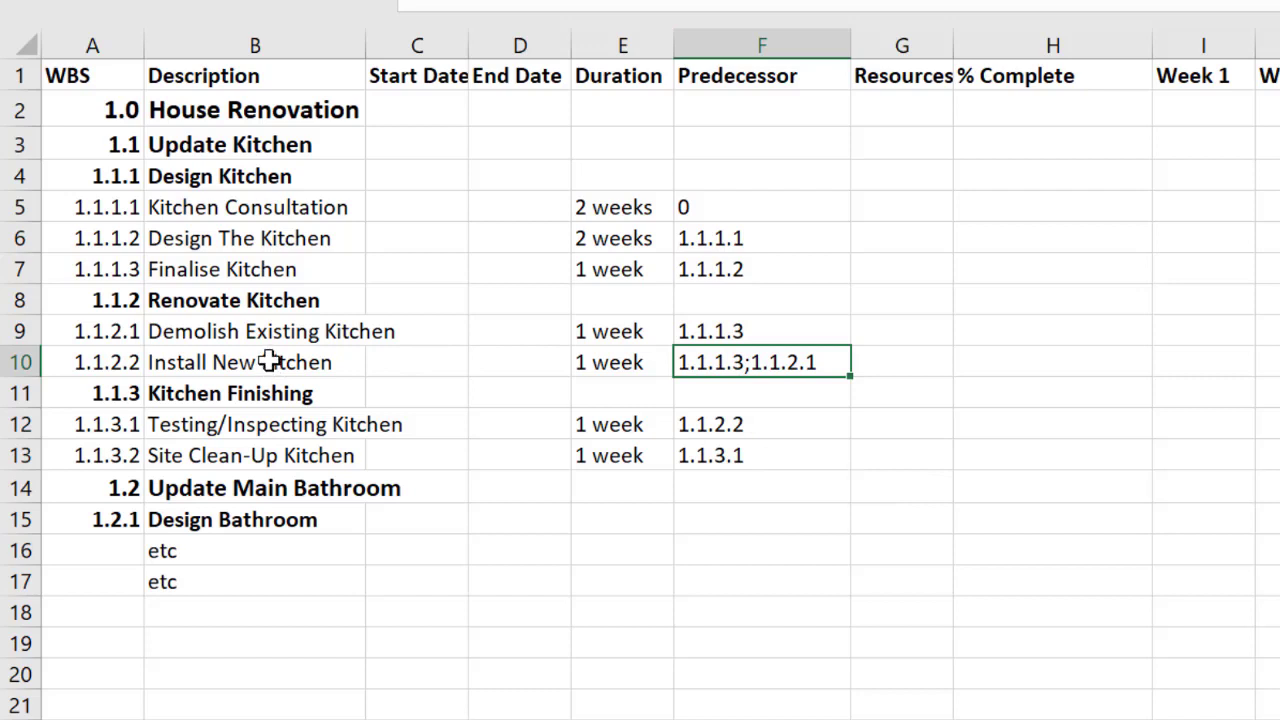
# Step: Check each kitchen task's predecessors, including Install New Kitchen's two entries
pyautogui.click(270, 276)
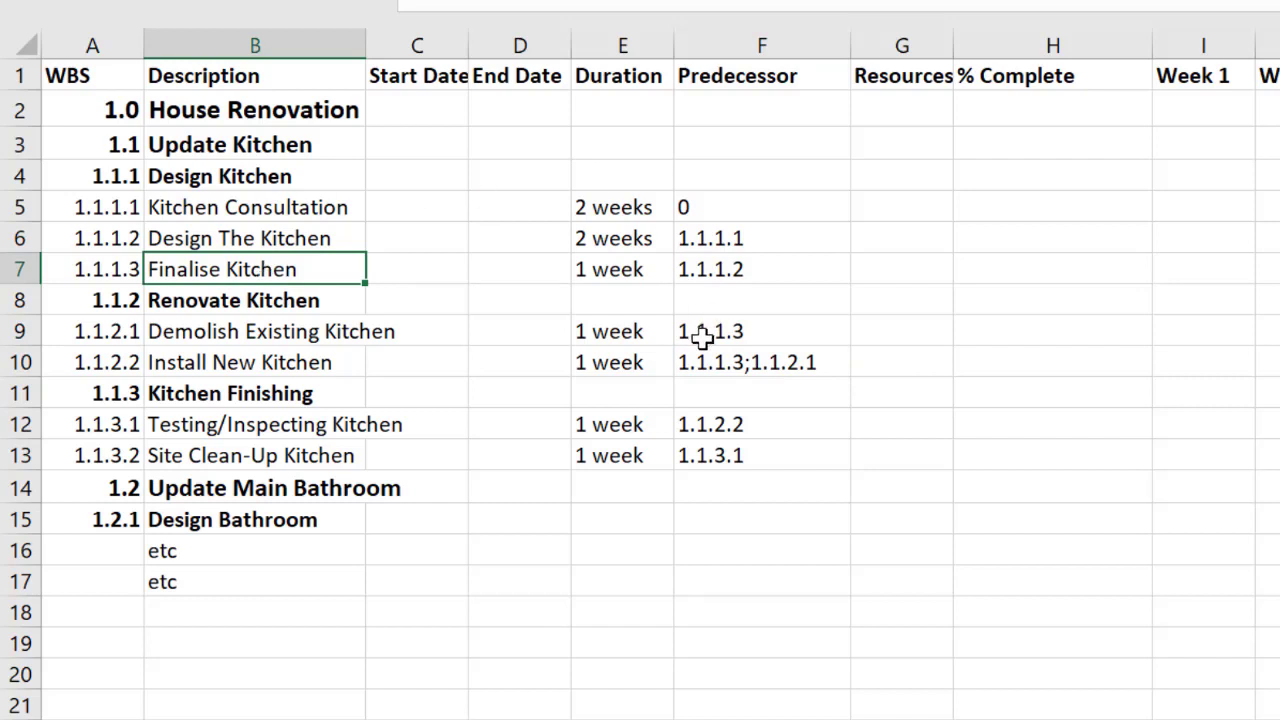
pyautogui.click(329, 367)
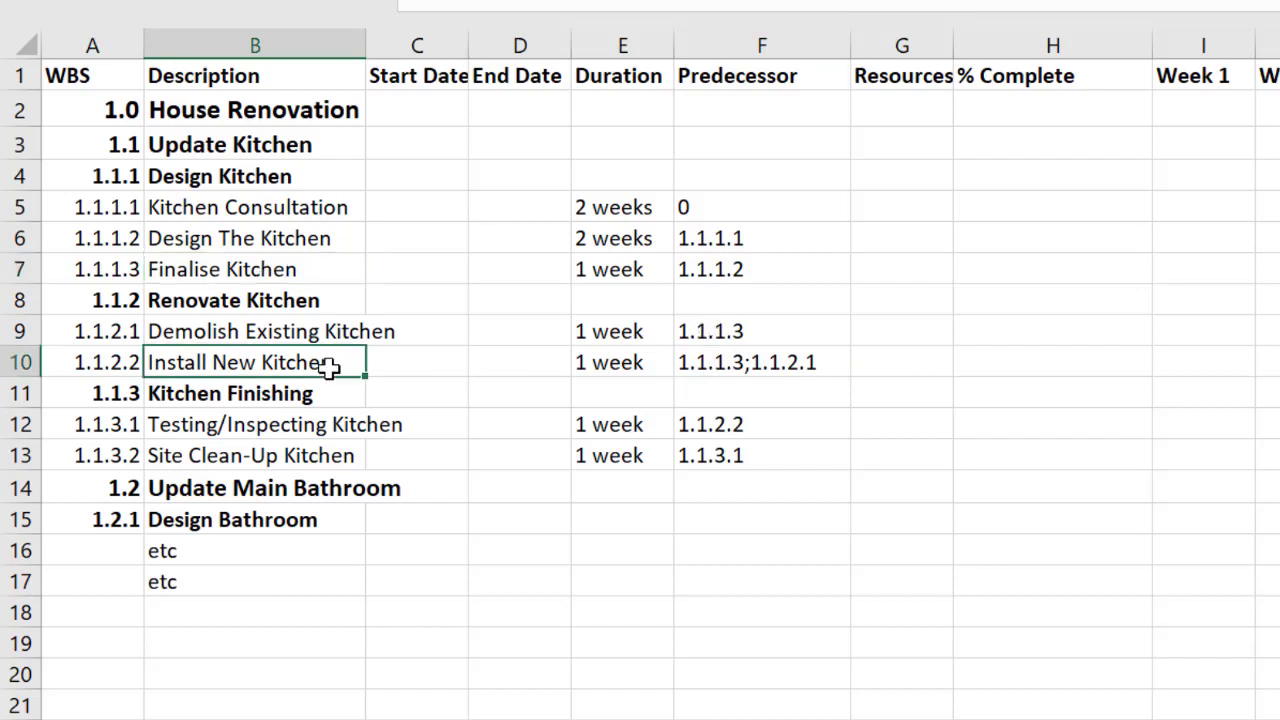
pyautogui.click(318, 333)
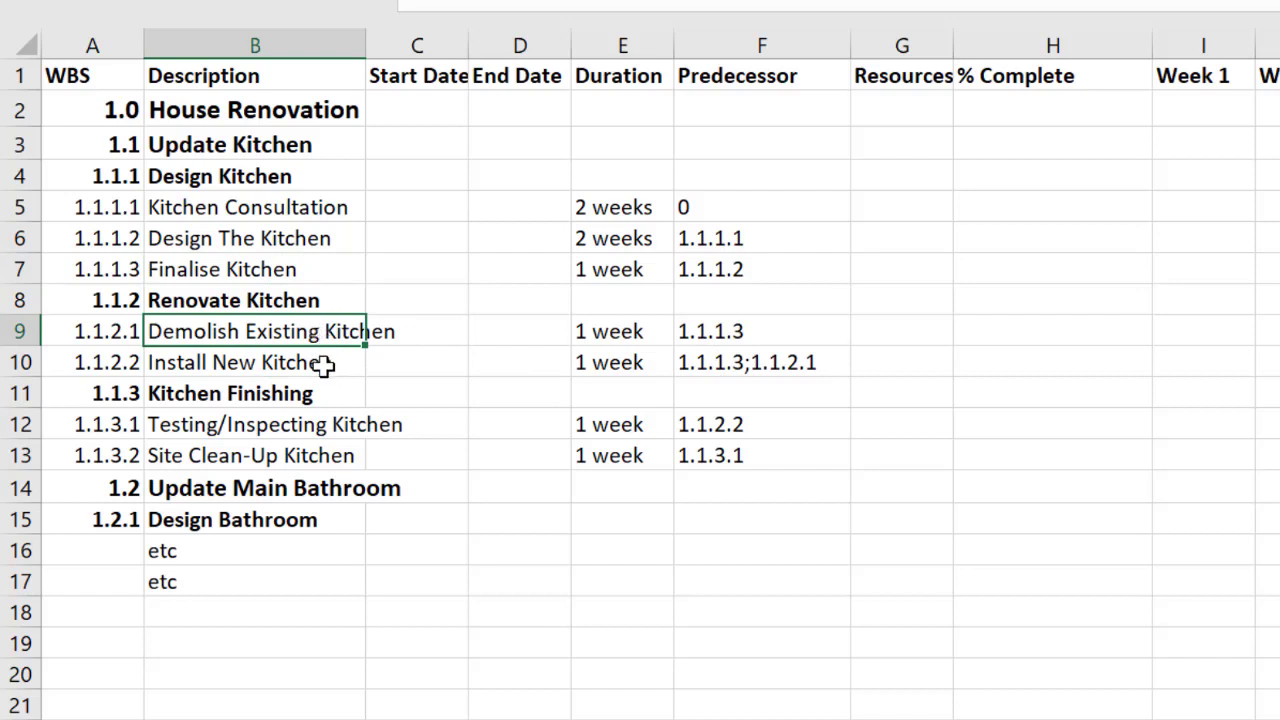
pyautogui.click(323, 364)
pyautogui.click(720, 364)
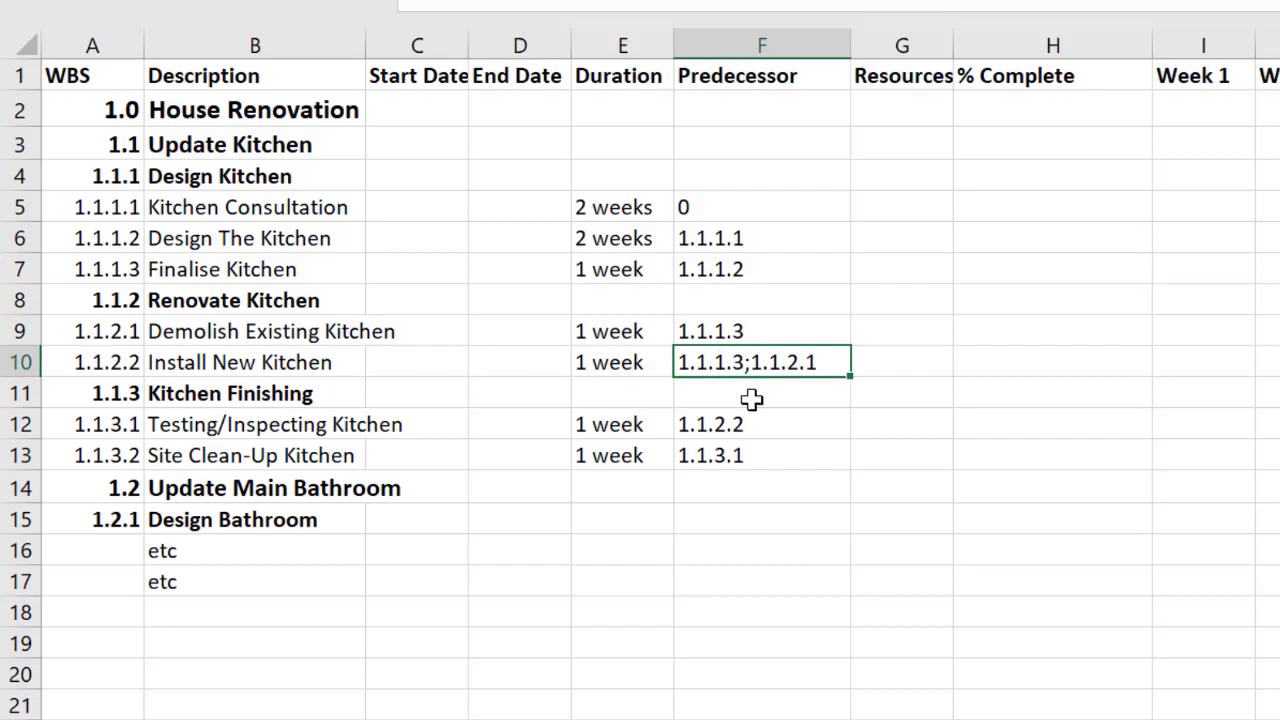
pyautogui.click(741, 430)
pyautogui.click(738, 458)
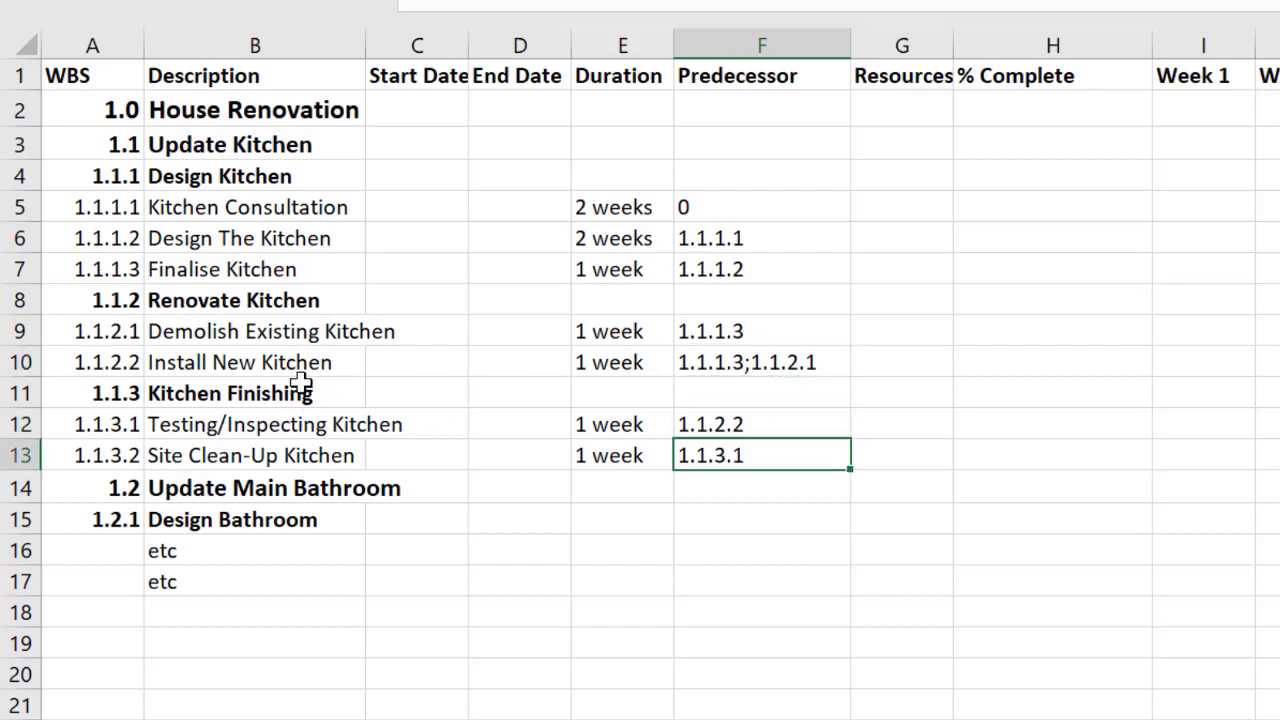
pyautogui.click(706, 426)
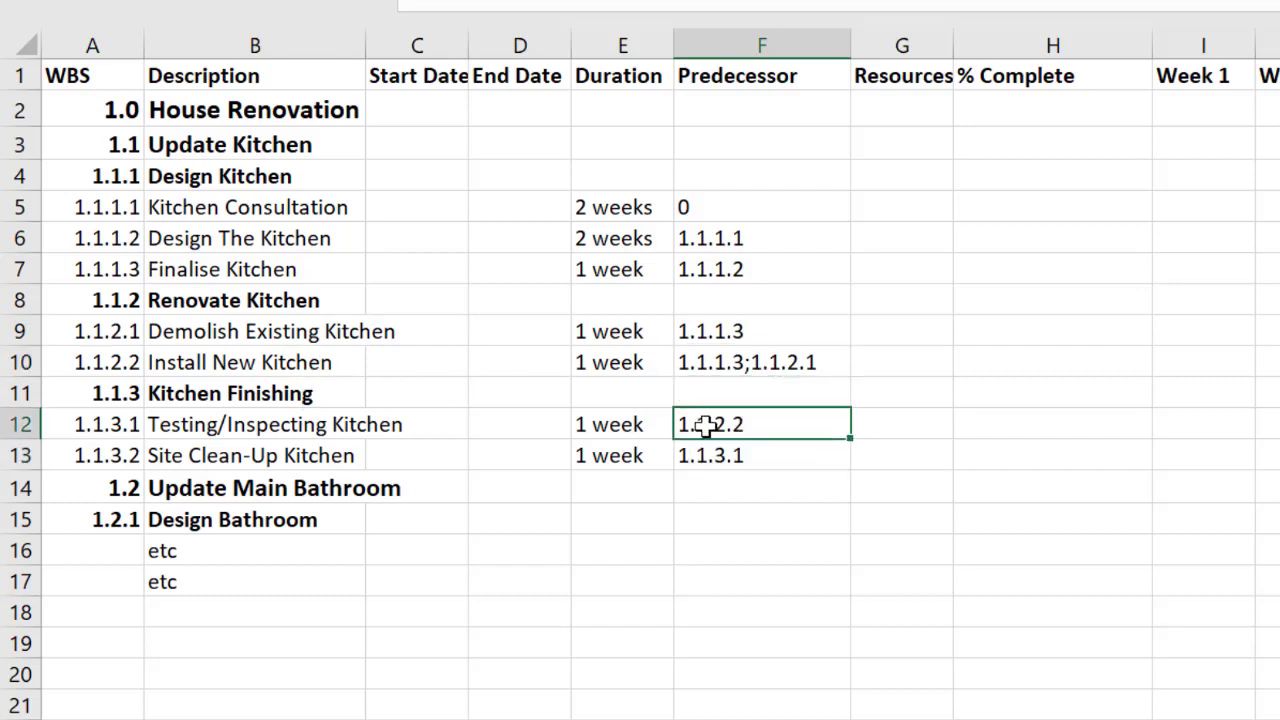
pyautogui.click(250, 362)
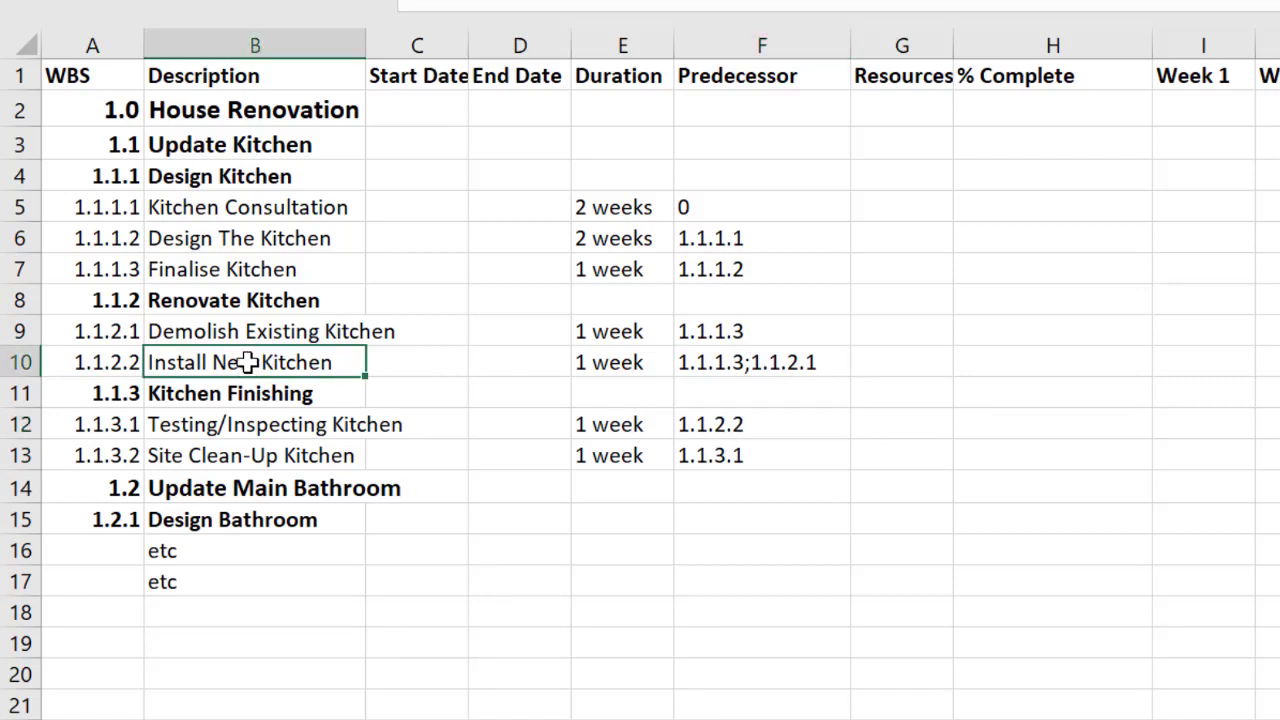
# Step: Recheck the last two predecessors, 1.1.2.2 and 1.1.3.1, by selecting them
pyautogui.click(703, 460)
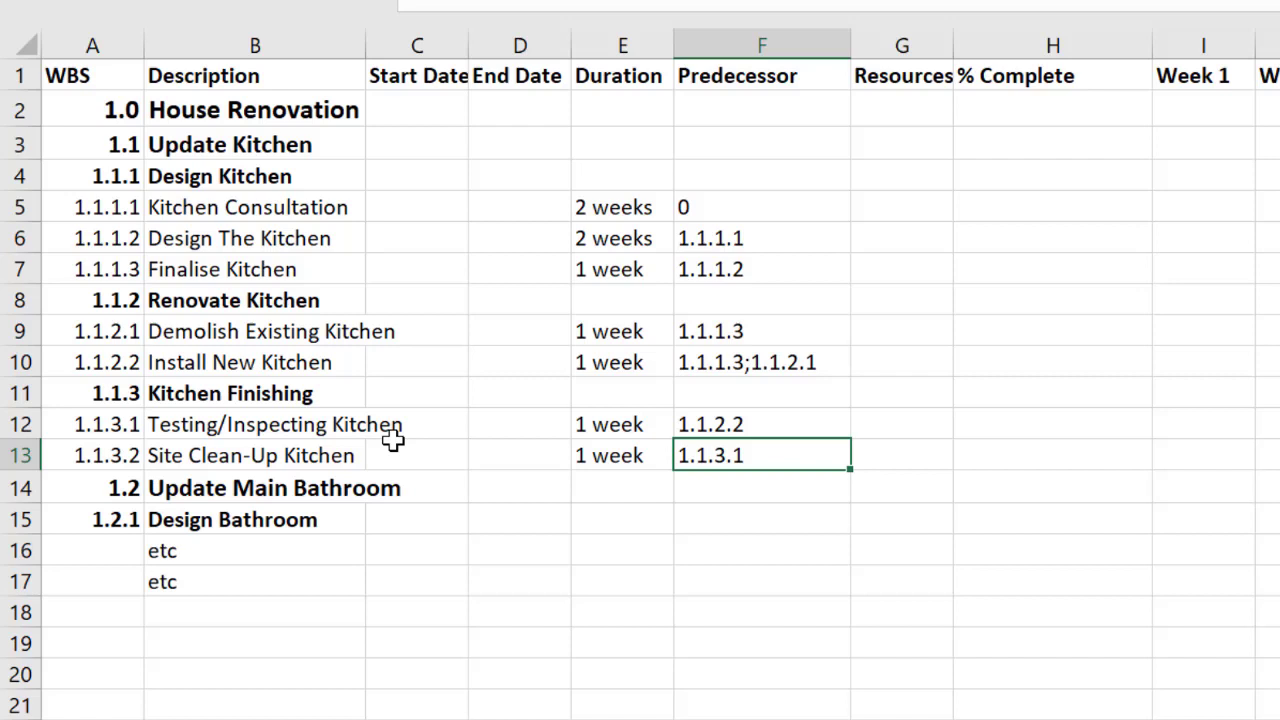
pyautogui.click(697, 486)
pyautogui.click(700, 458)
pyautogui.moveTo(710, 428); pyautogui.dragTo(697, 451)
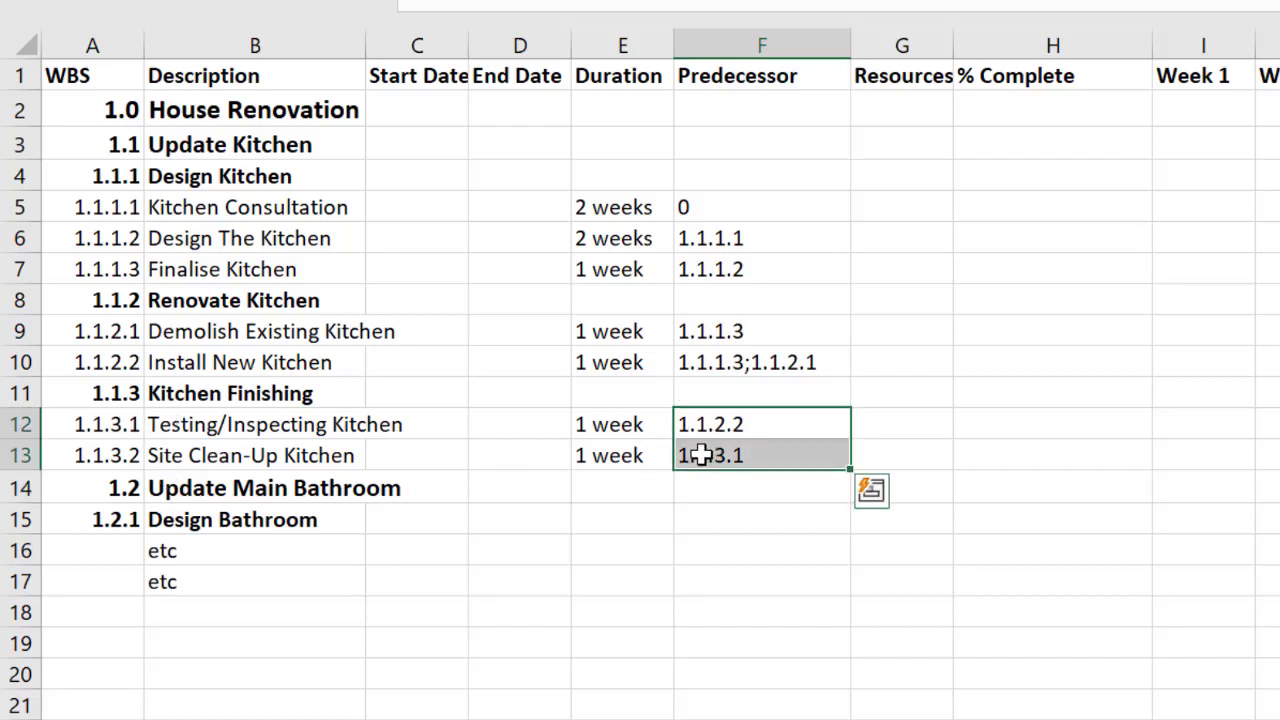
pyautogui.click(752, 456)
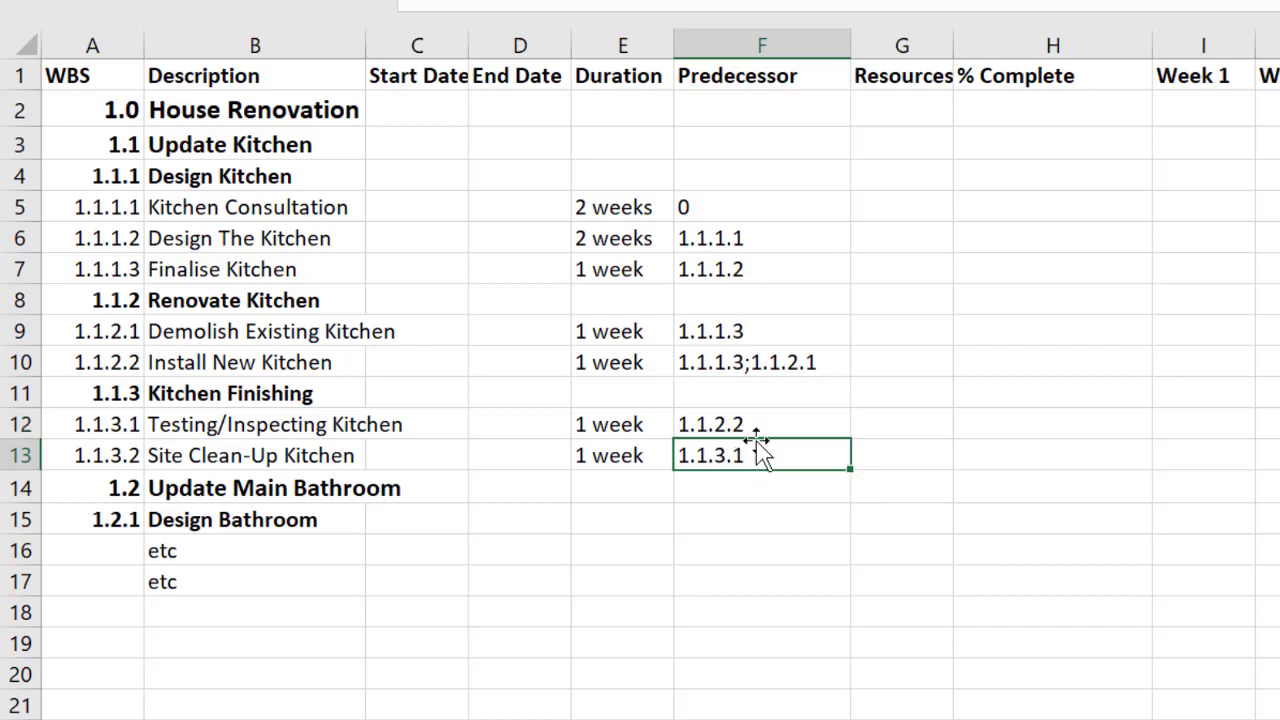
pyautogui.moveTo(762, 424); pyautogui.dragTo(765, 462)
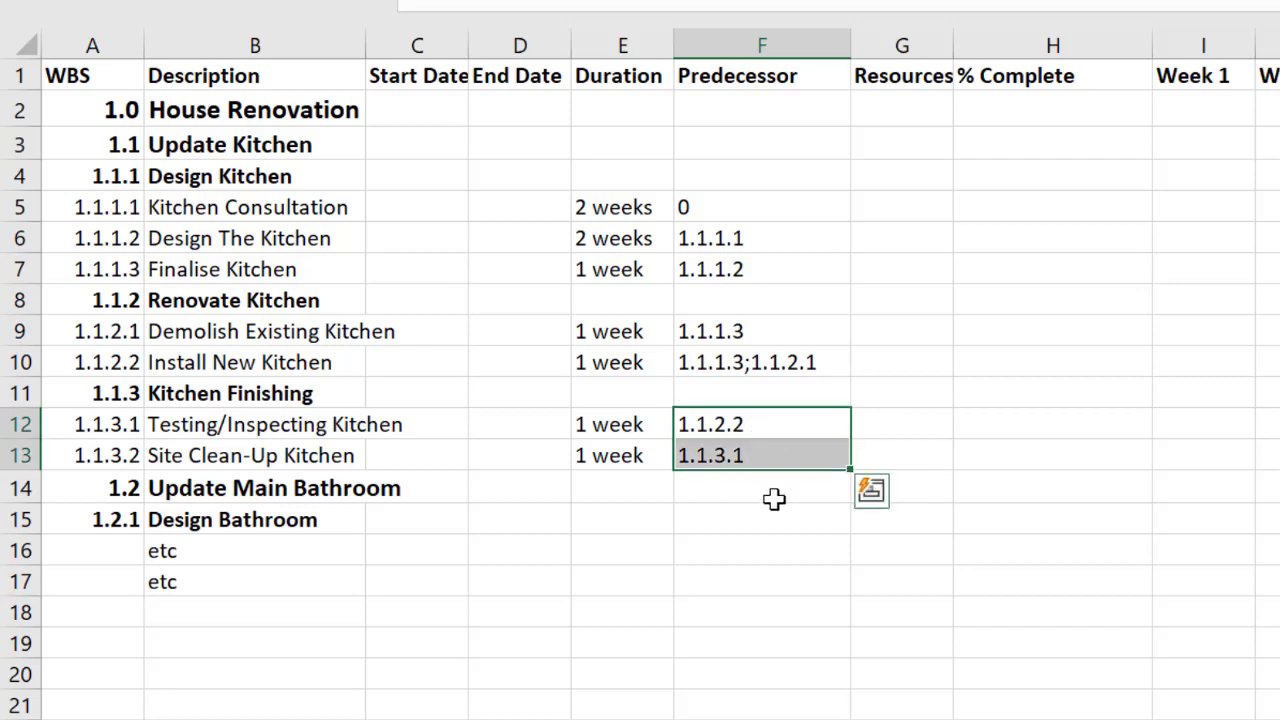
pyautogui.click(769, 492)
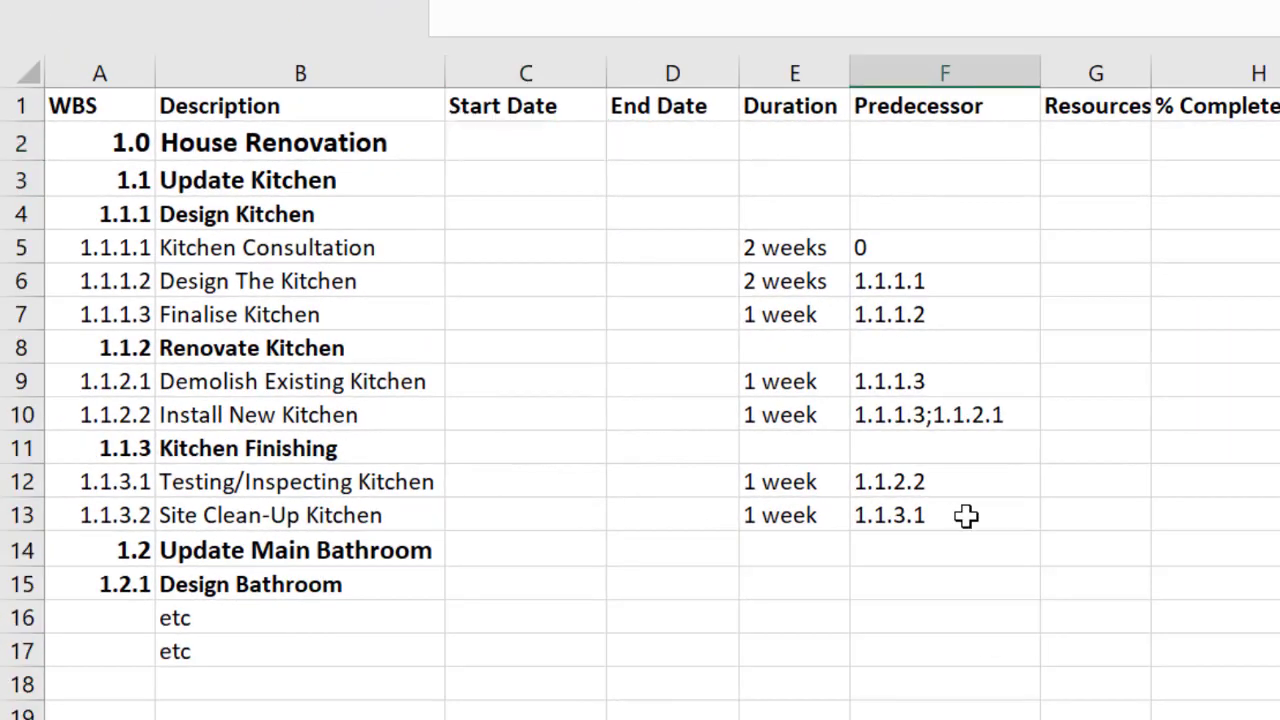
# Step: Review the Start Date and End Date columns against the design task rows
pyautogui.moveTo(809, 57); pyautogui.dragTo(1002, 57)
pyautogui.click(832, 292)
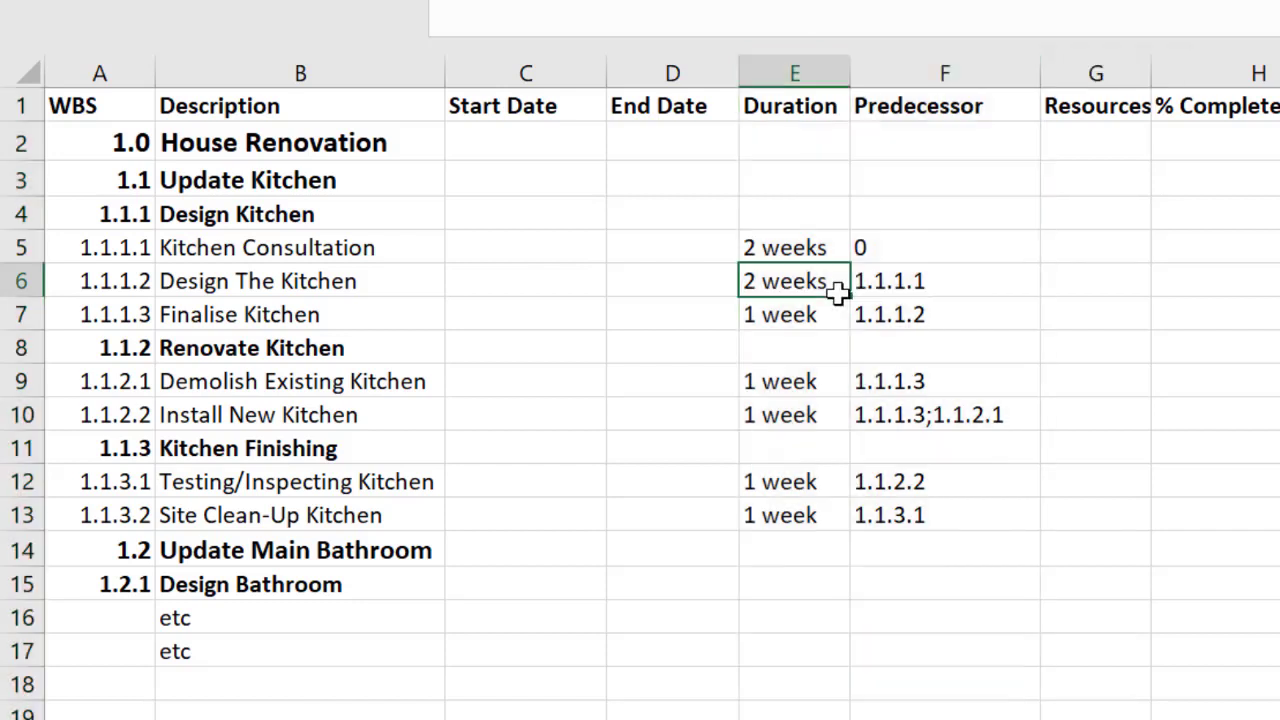
pyautogui.click(545, 103)
pyautogui.click(654, 103)
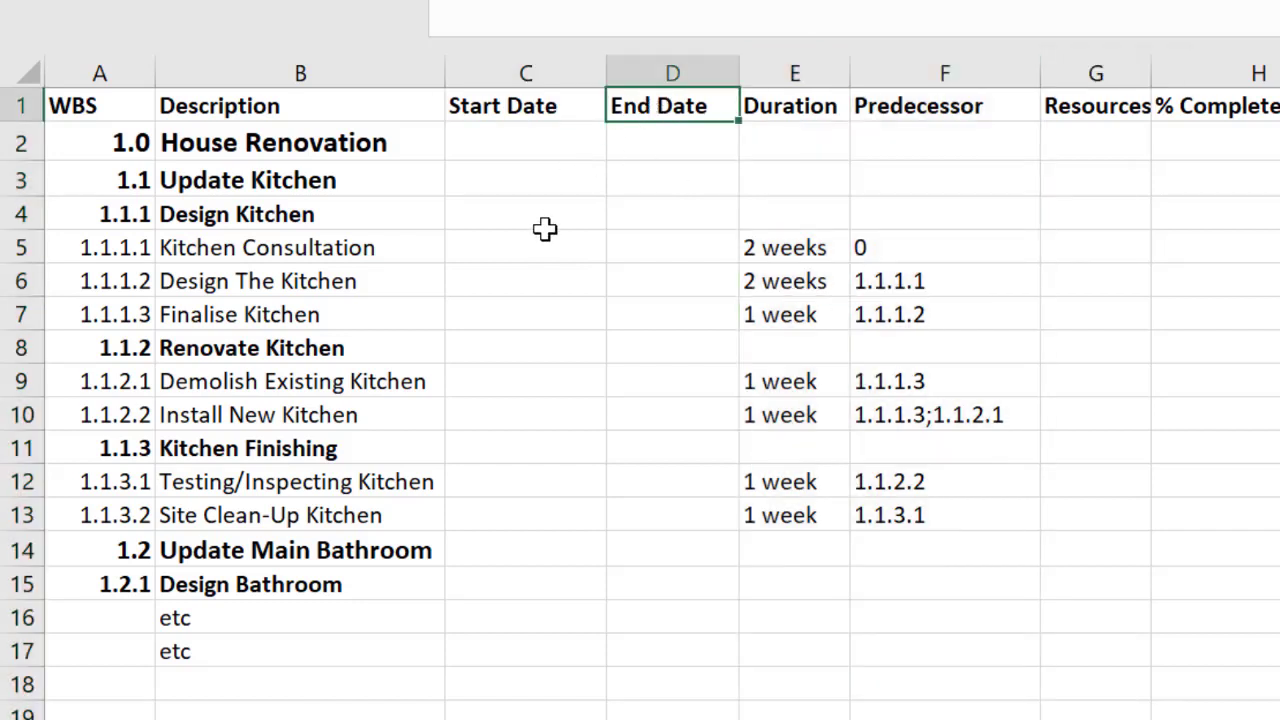
pyautogui.click(517, 244)
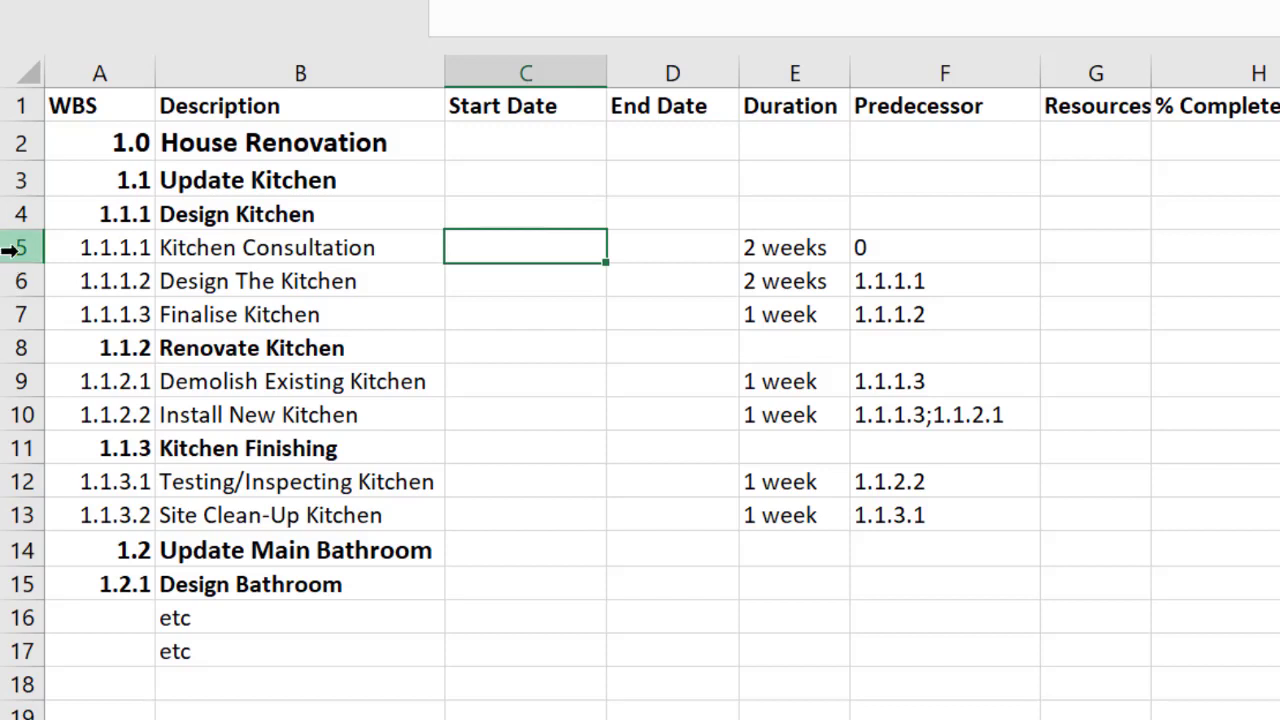
pyautogui.moveTo(14, 247); pyautogui.dragTo(30, 325)
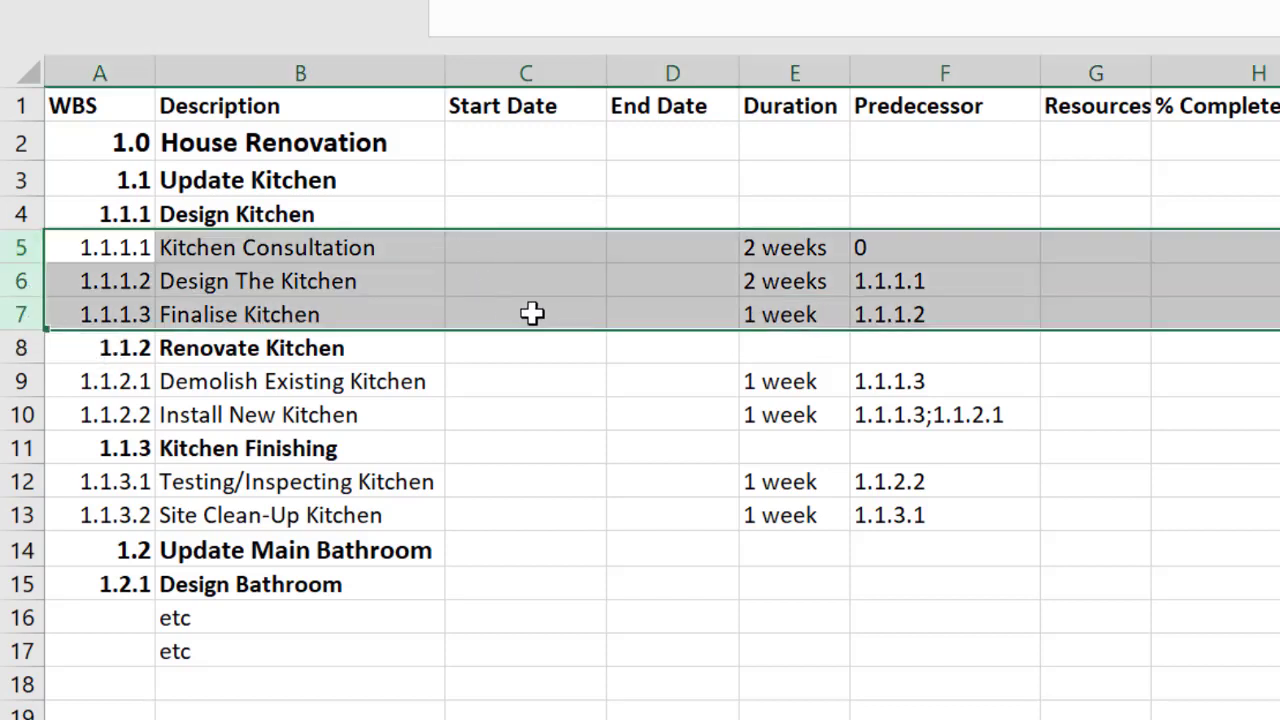
pyautogui.click(537, 210)
pyautogui.click(537, 140)
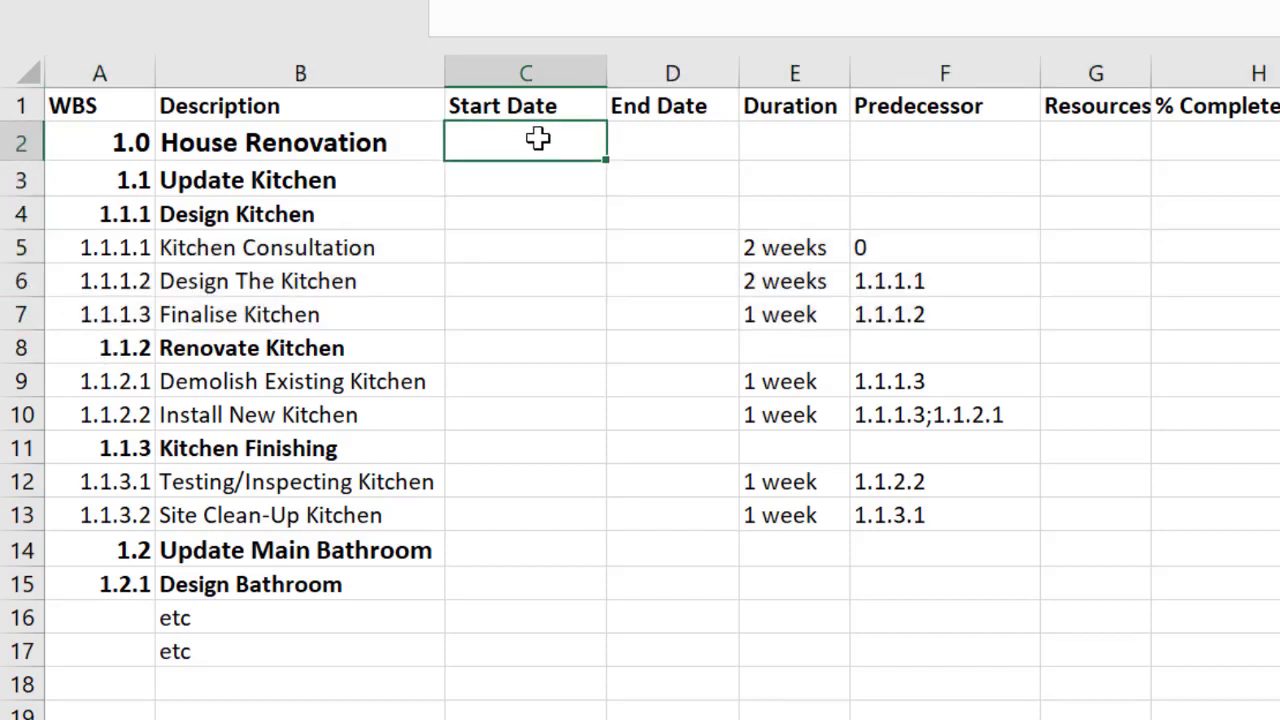
pyautogui.click(541, 248)
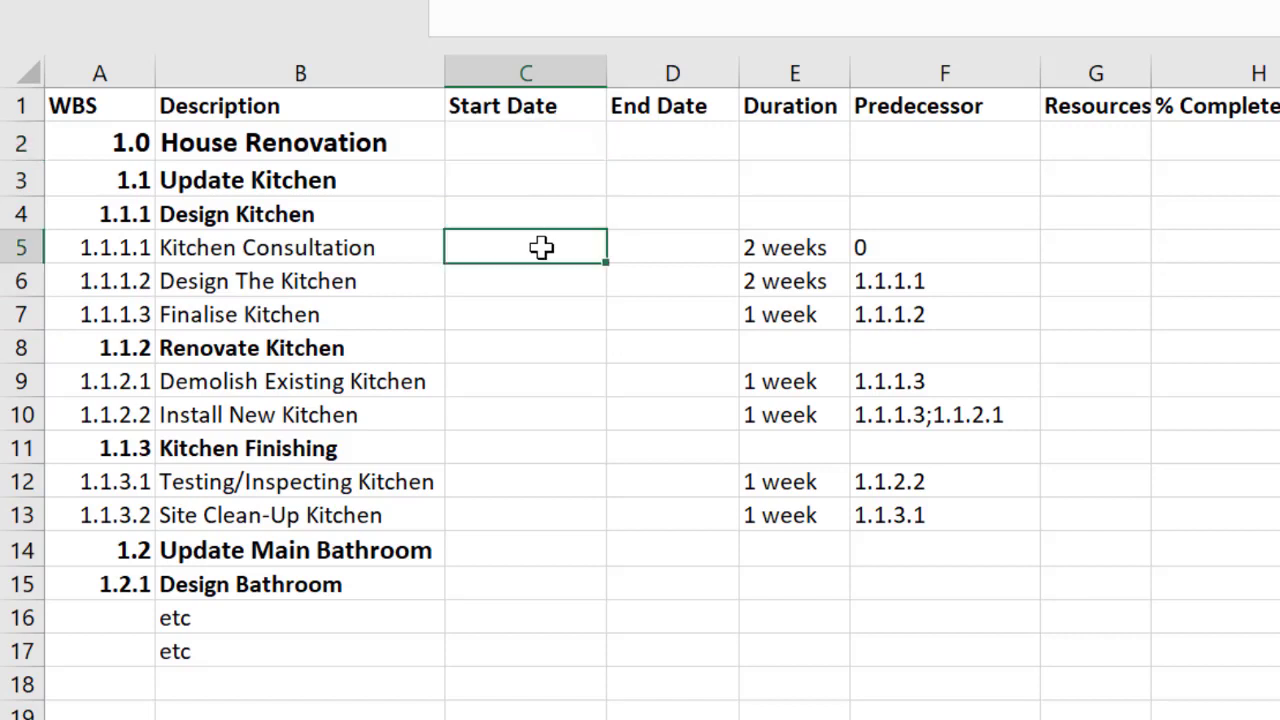
pyautogui.click(885, 247)
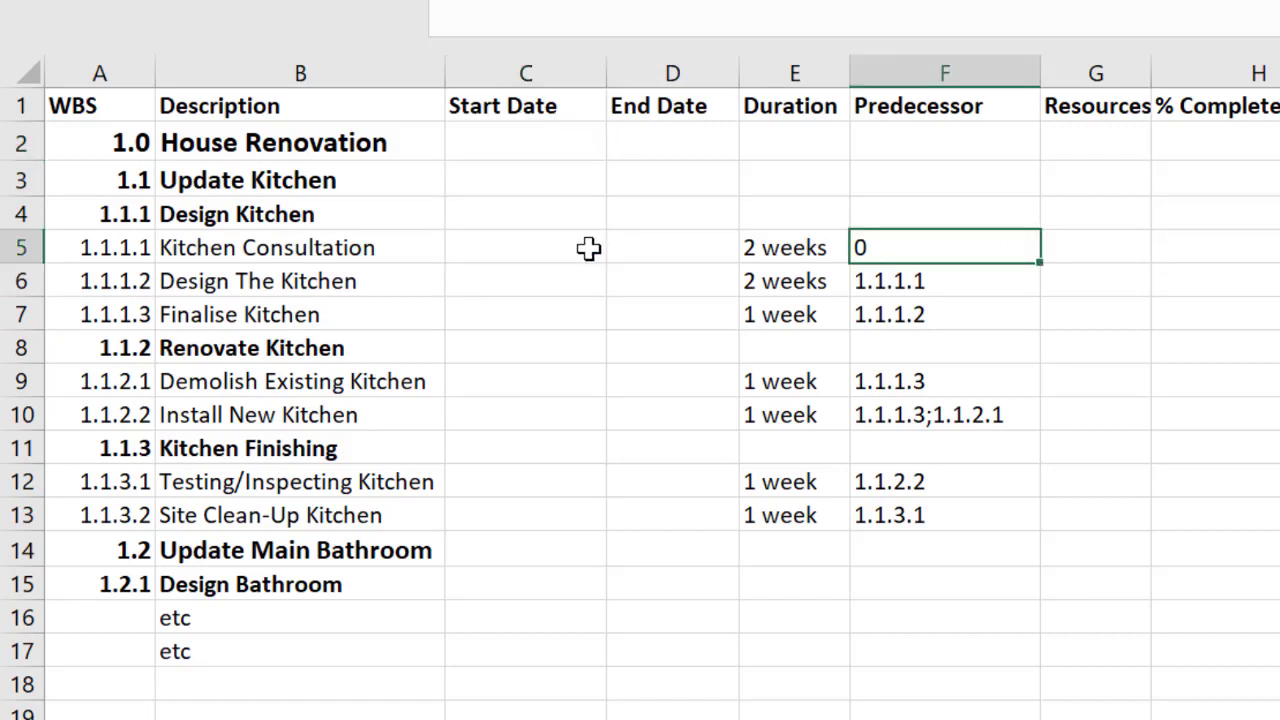
pyautogui.click(589, 249)
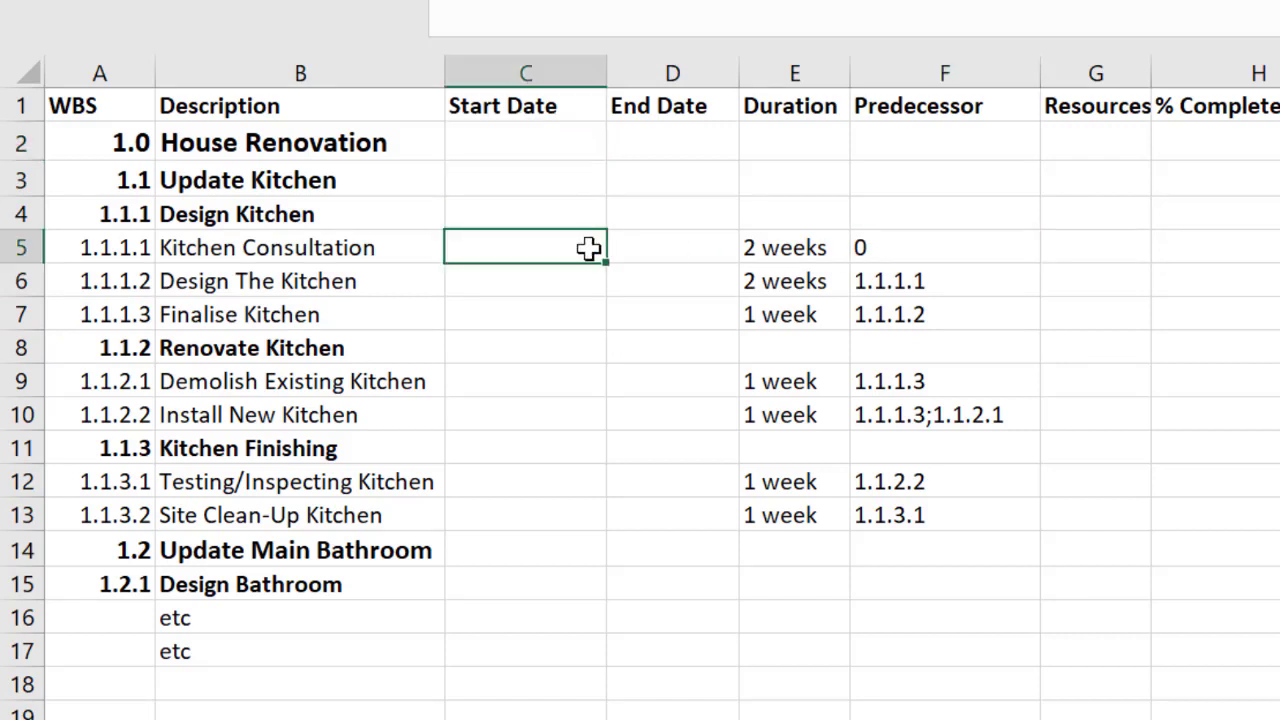
# Step: Enter 01/03/20xx as House Renovation's start date and keep row 2 bold
pyautogui.click(576, 144)
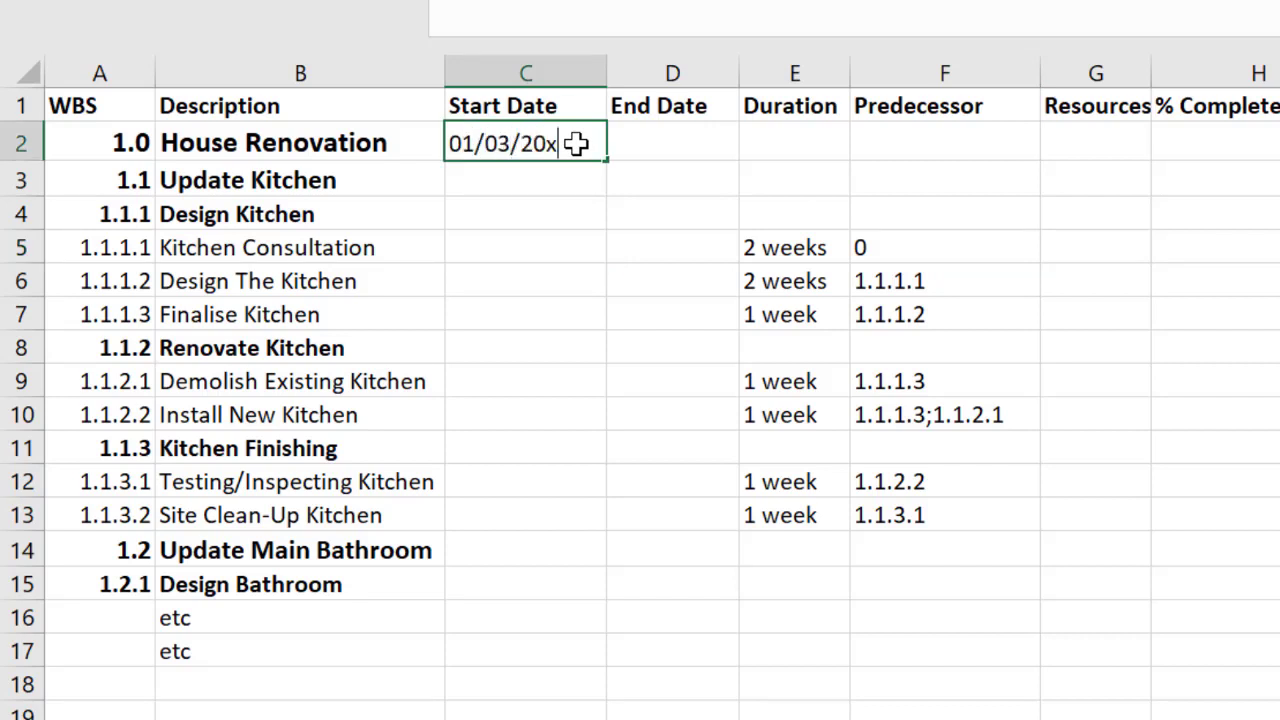
pyautogui.click(559, 268)
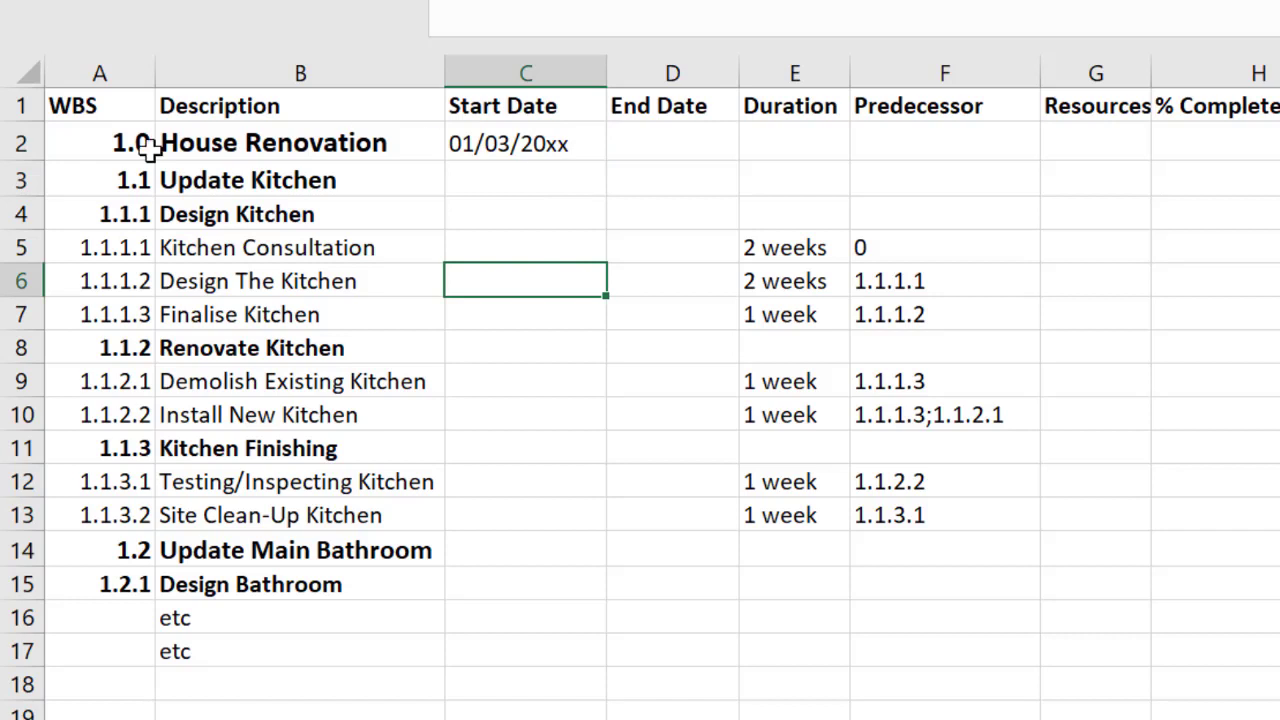
pyautogui.click(18, 143)
pyautogui.hotkey('ctrl', 'b')
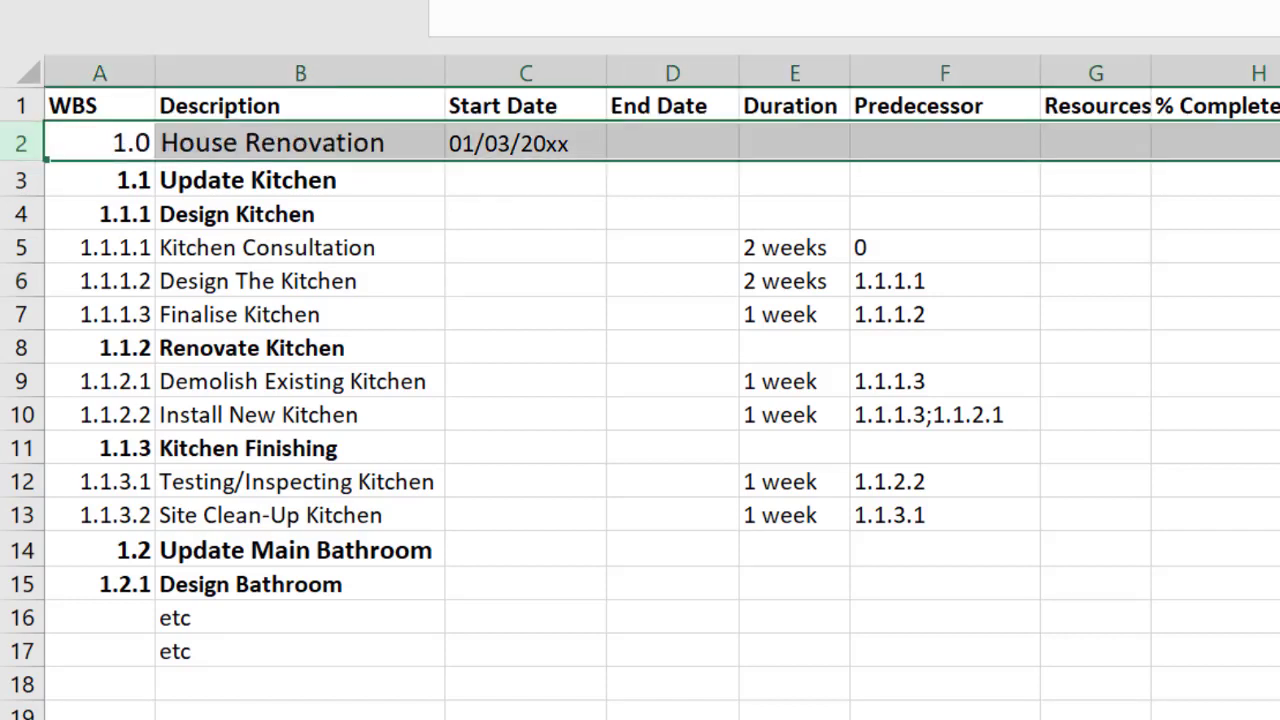
pyautogui.hotkey('ctrl', 'b')
pyautogui.click(543, 373)
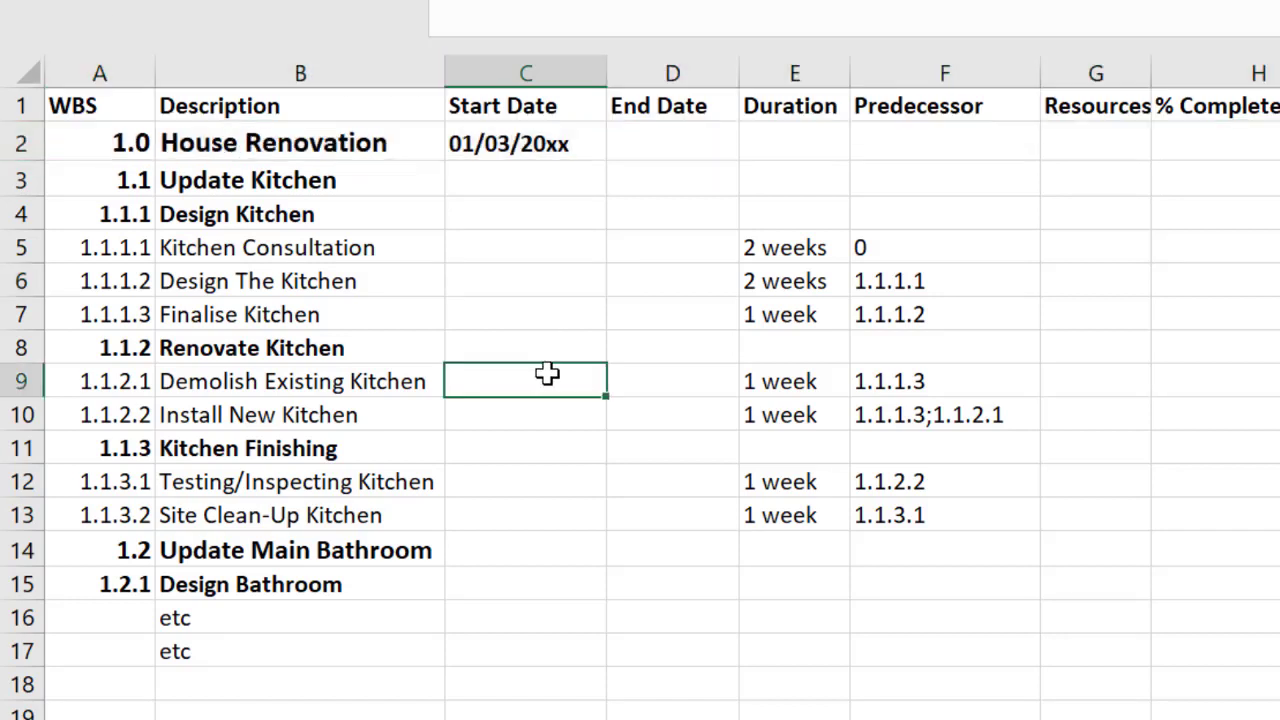
pyautogui.click(558, 144)
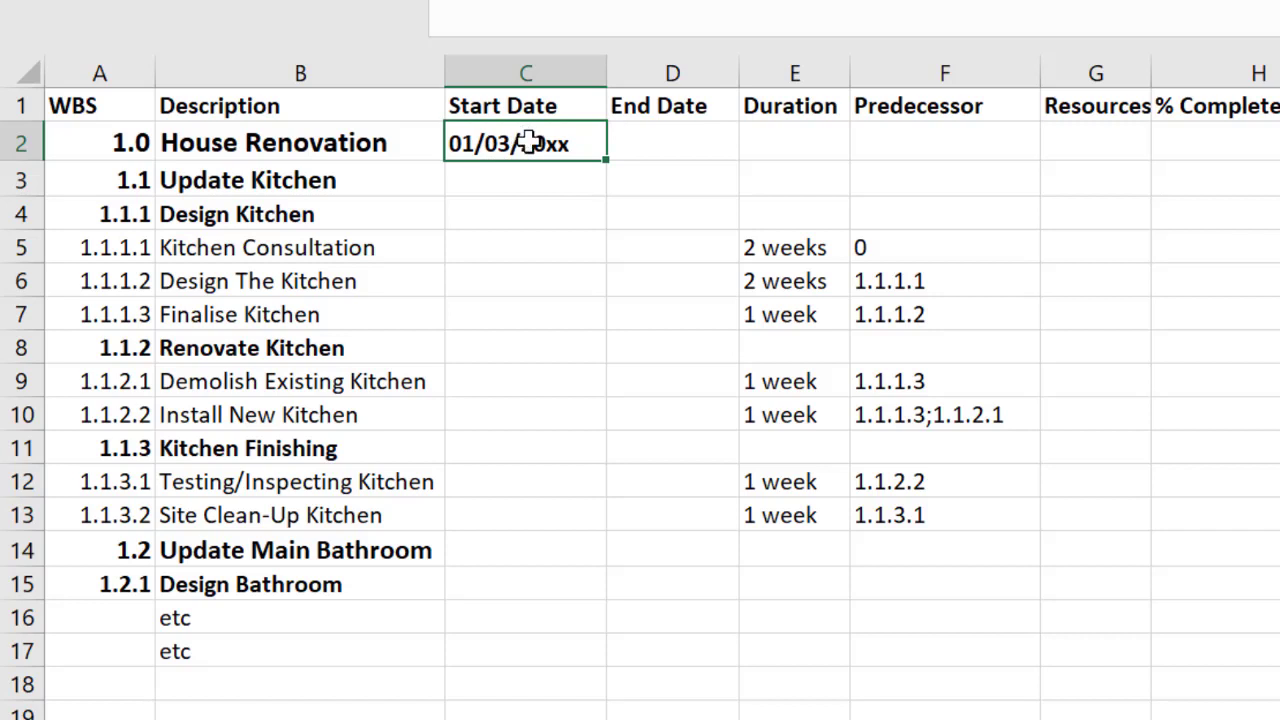
# Step: Give Kitchen Consultation an end date of 14/03/20xx
pyautogui.click(542, 248)
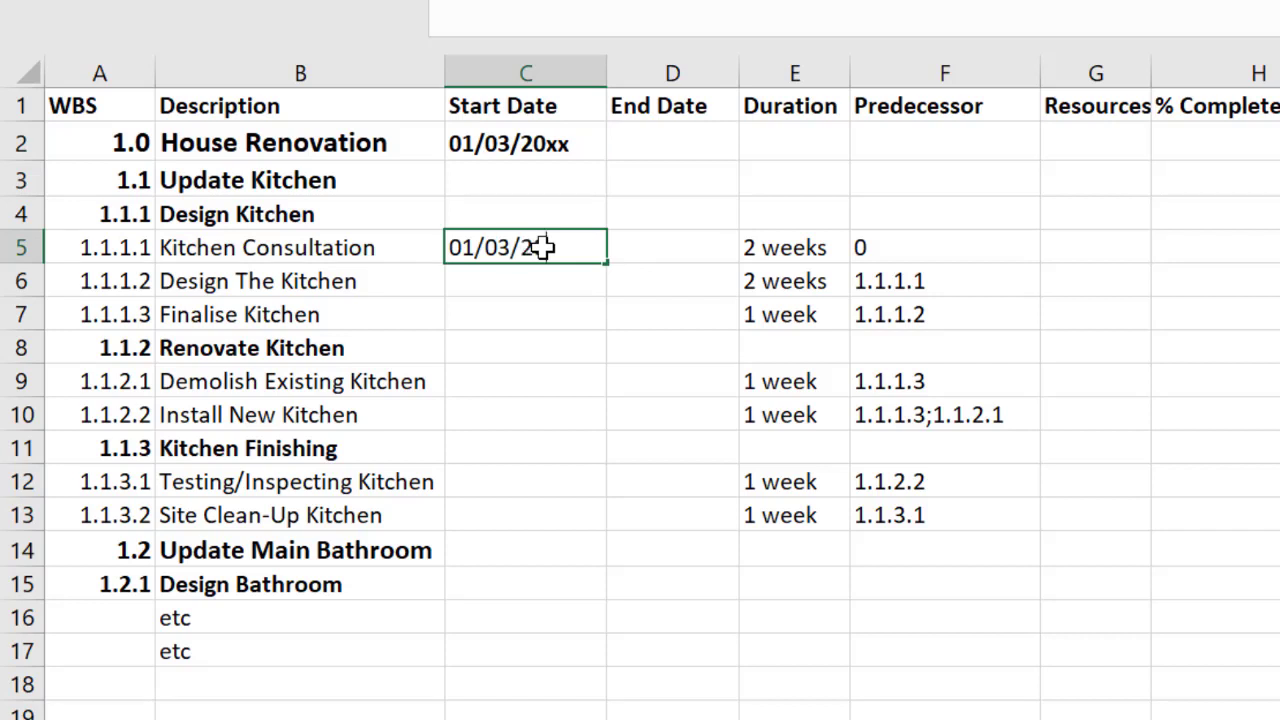
pyautogui.click(889, 254)
pyautogui.click(681, 248)
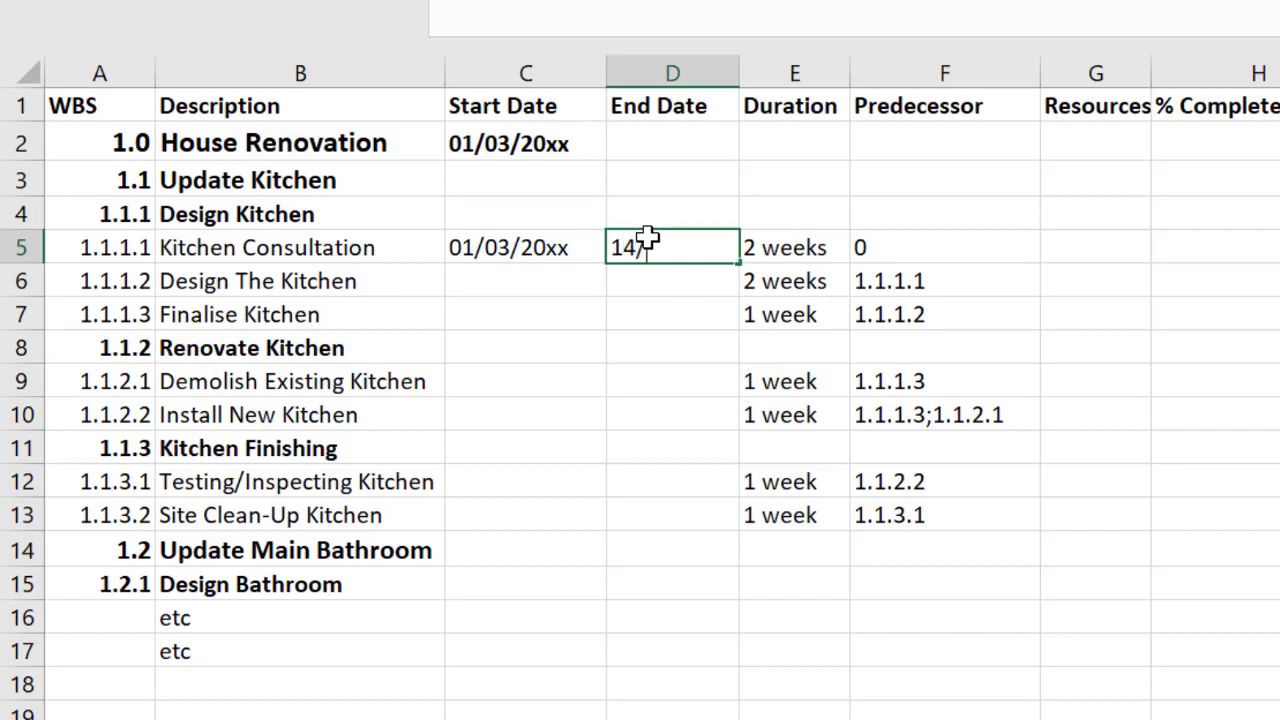
pyautogui.write('14/03/20xx')
pyautogui.click(537, 274)
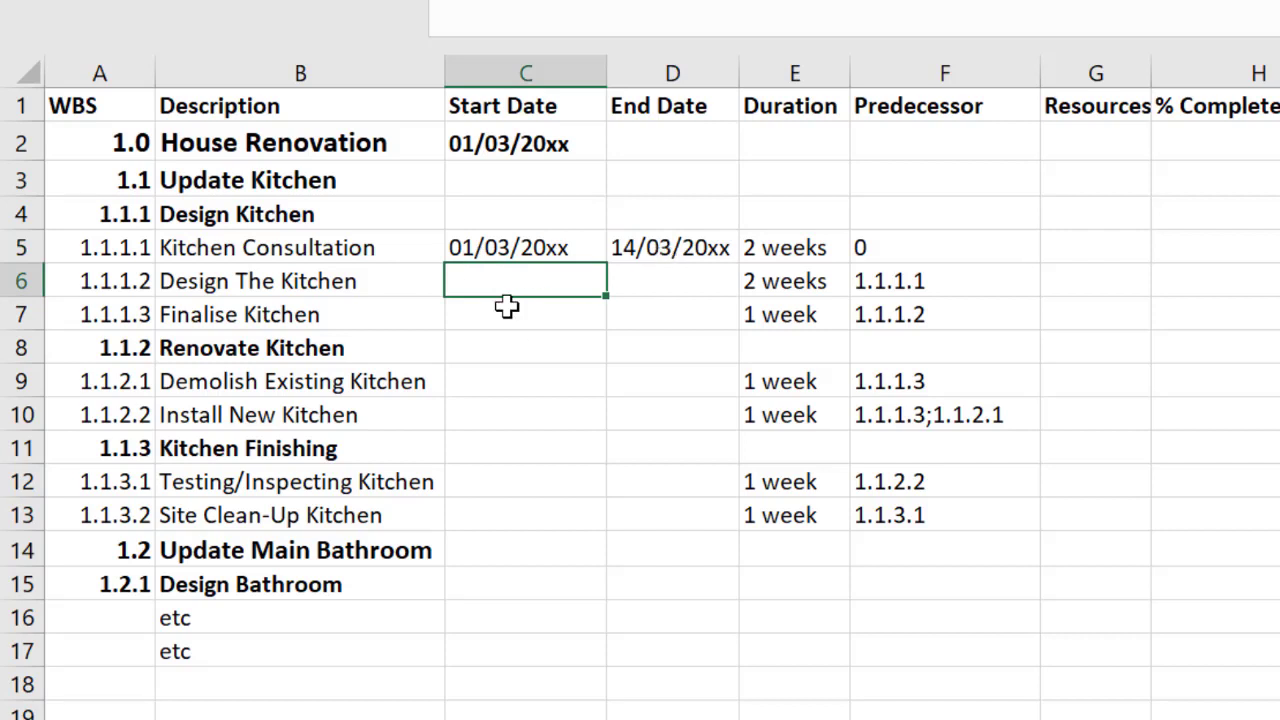
# Step: Enter Design The Kitchen's start date 15/03/20 and its end date
pyautogui.write('15/03')
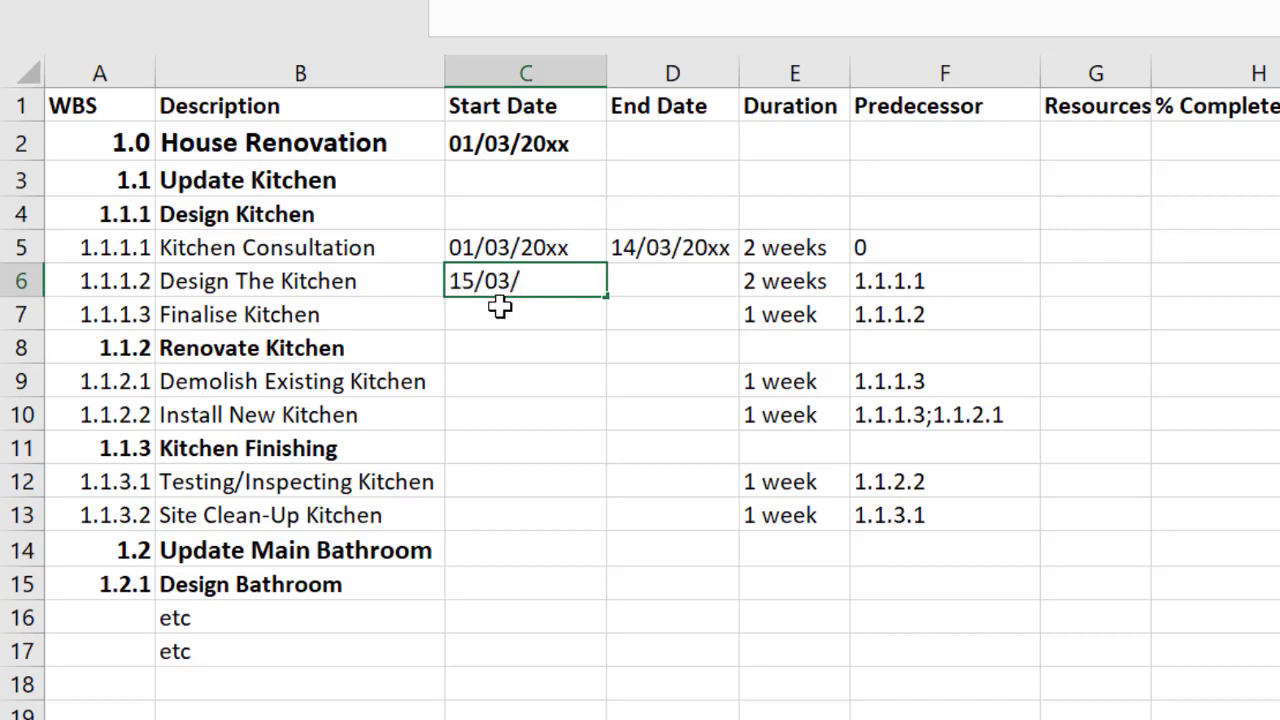
pyautogui.write('/20xx')
pyautogui.click(665, 276)
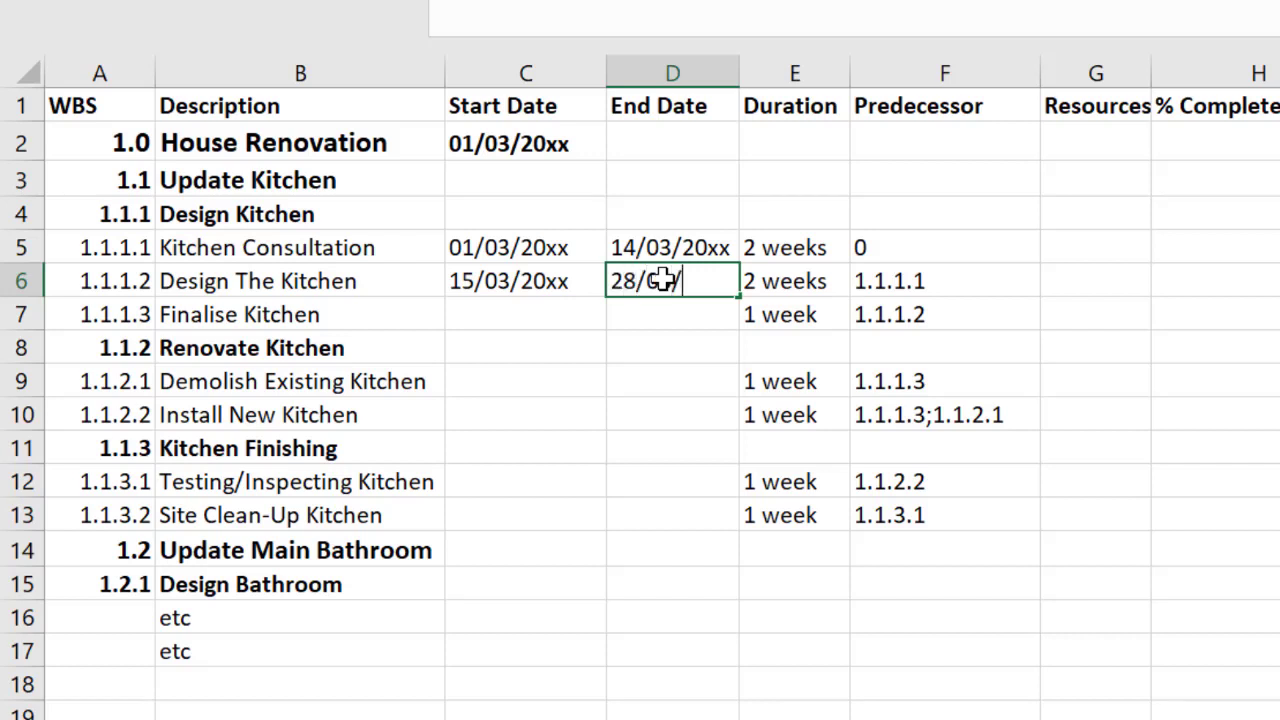
pyautogui.write('20xx')
pyautogui.click(657, 344)
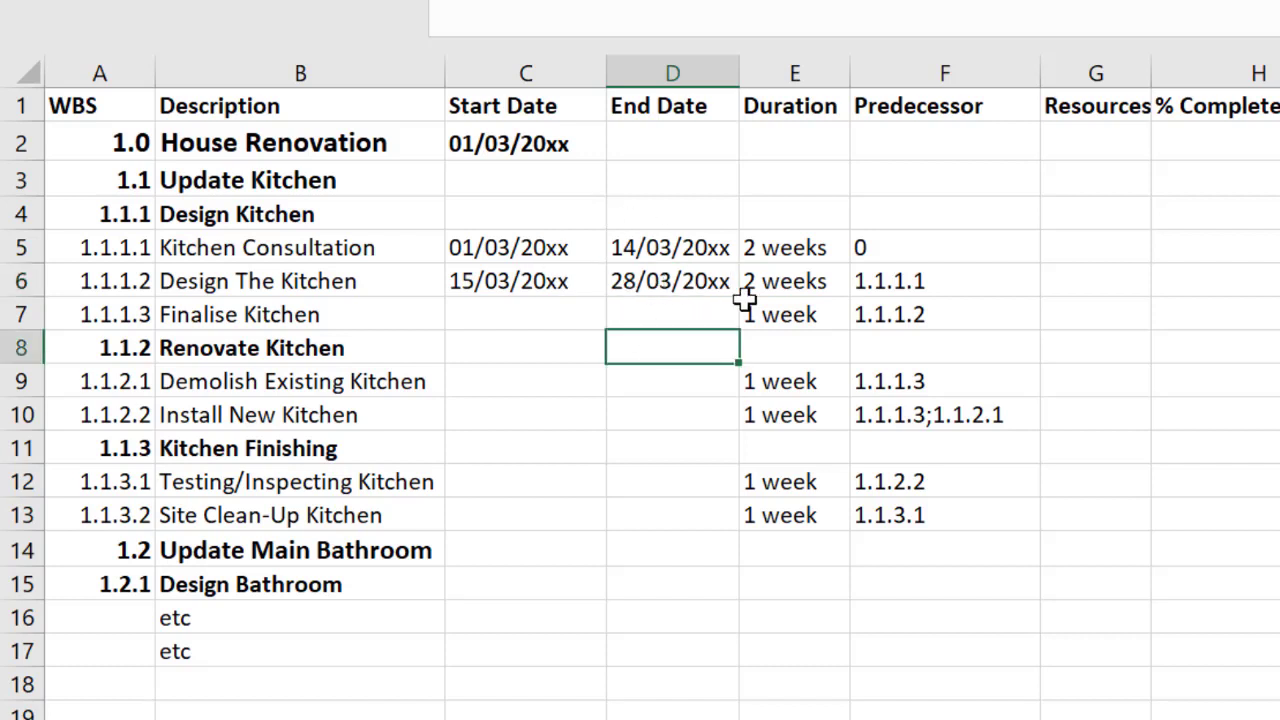
pyautogui.click(893, 314)
pyautogui.click(549, 310)
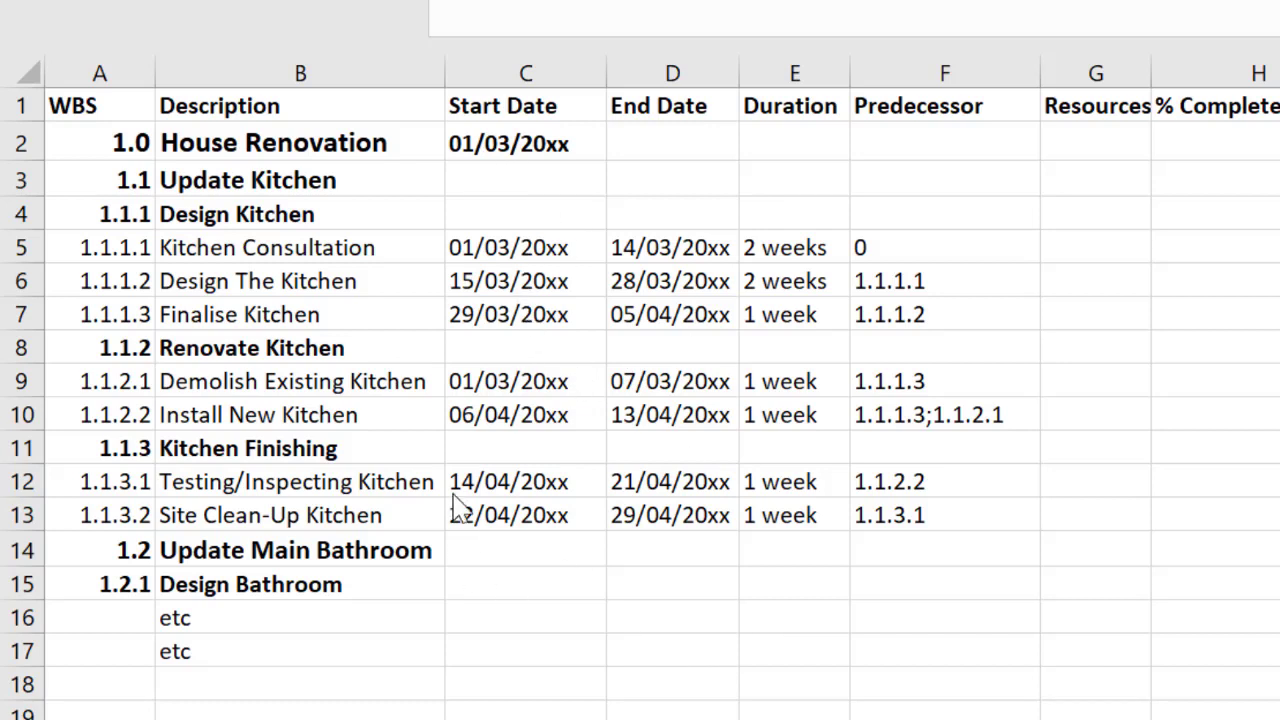
pyautogui.click(487, 212)
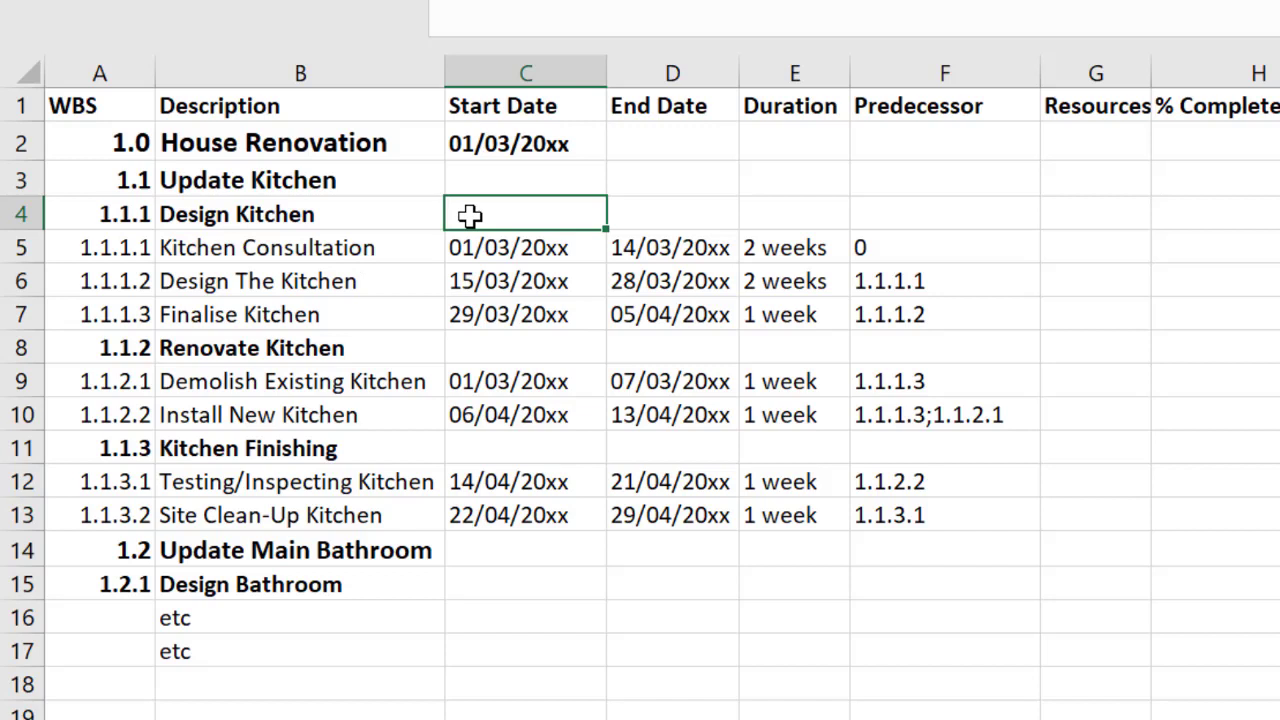
# Step: Date the Design Kitchen summary row from 01/03/20xx to 5/04/2021
pyautogui.click(486, 248)
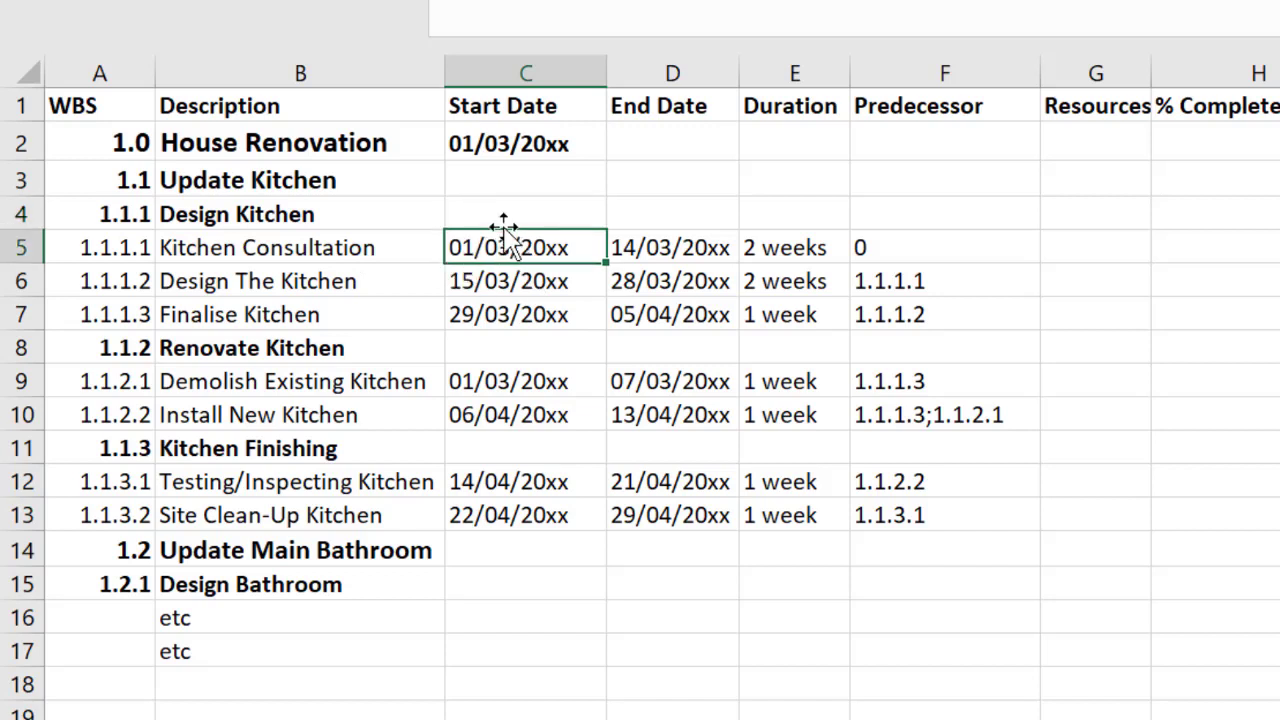
pyautogui.click(520, 215)
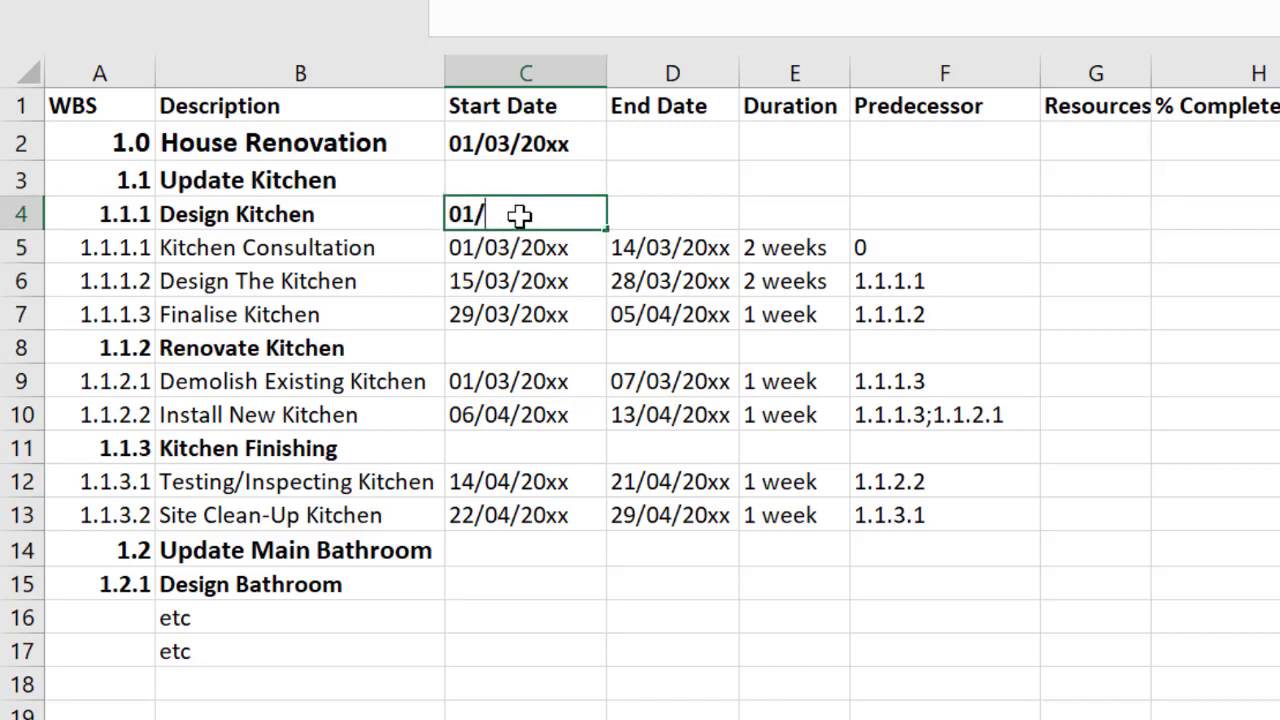
pyautogui.write('01/03/20xx')
pyautogui.click(685, 207)
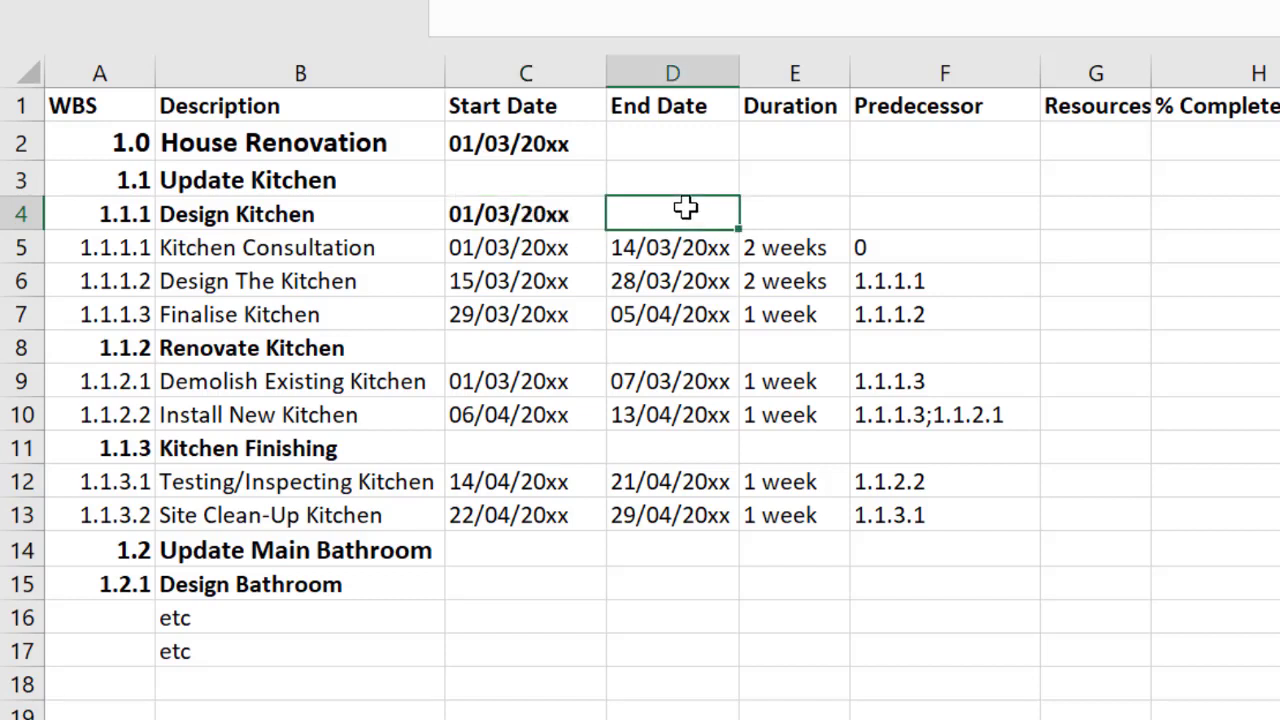
pyautogui.click(674, 316)
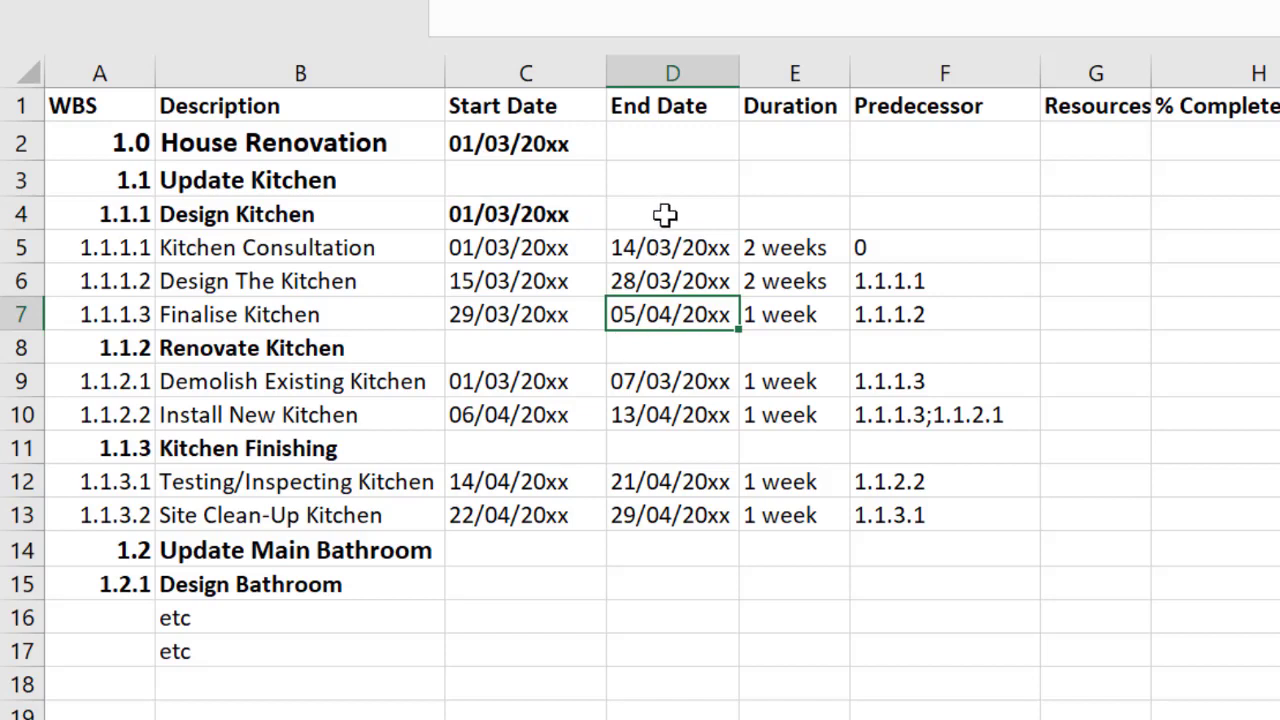
pyautogui.click(668, 214)
pyautogui.hotkey('ctrl', ';')
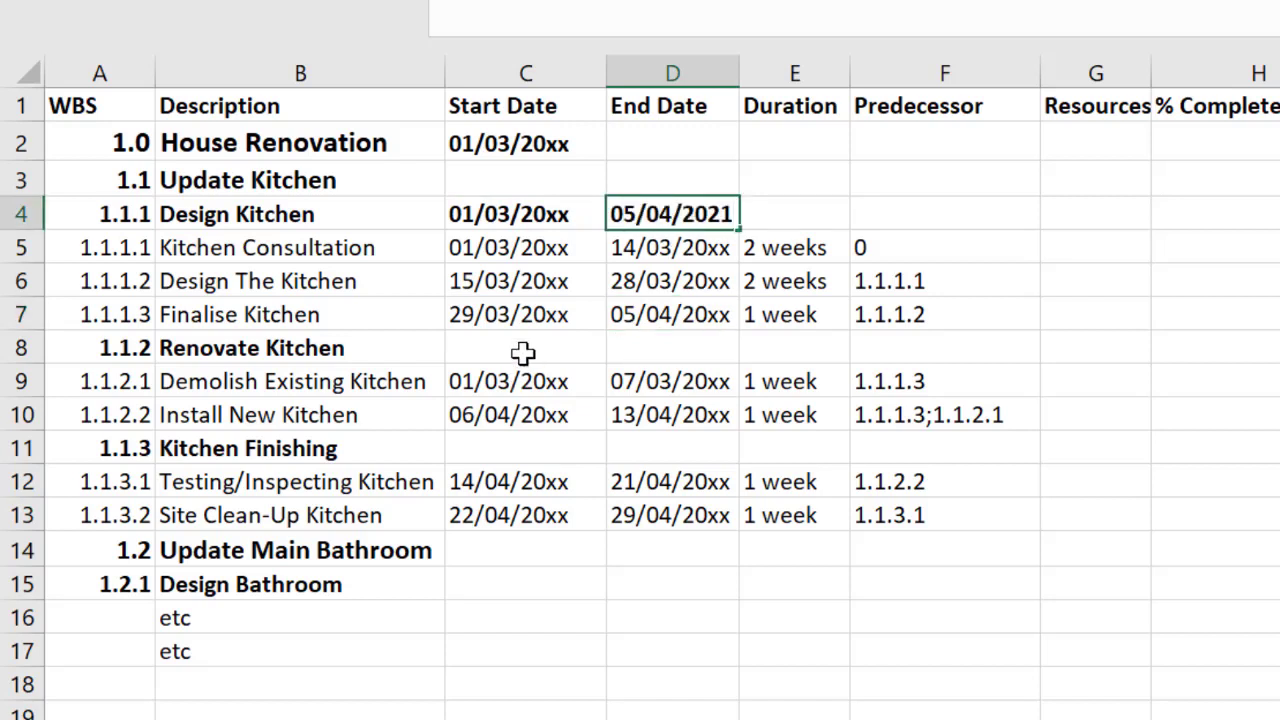
# Step: Give Renovate Kitchen a start of 01/03/20xx and an end of 13/04/20xx
pyautogui.click(520, 350)
pyautogui.click(515, 385)
pyautogui.click(511, 340)
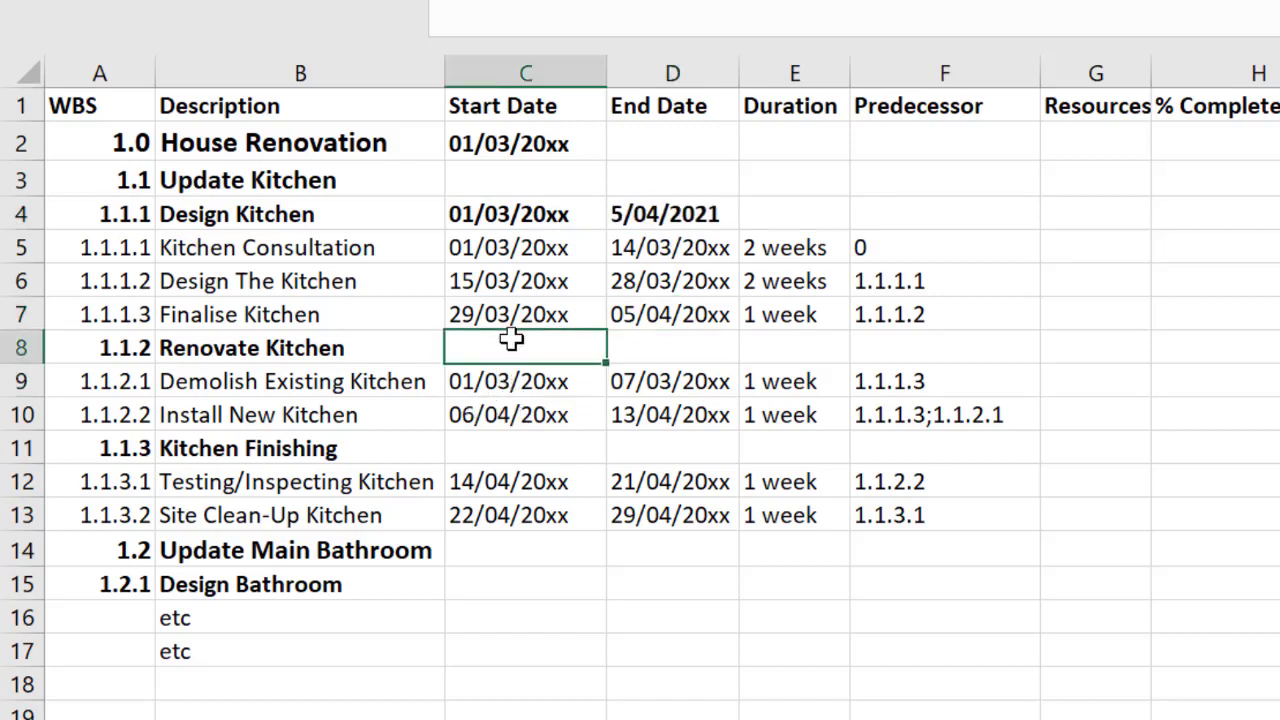
pyautogui.write('01/03/20xx')
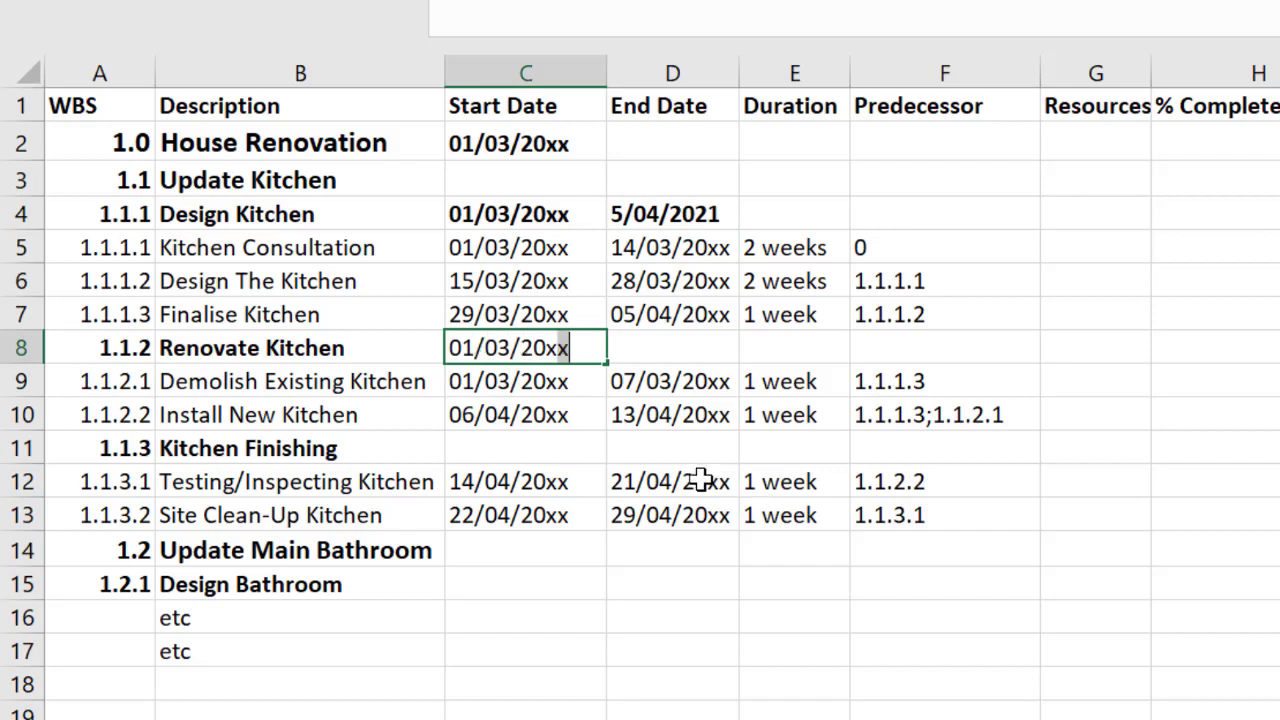
pyautogui.click(705, 410)
pyautogui.click(699, 354)
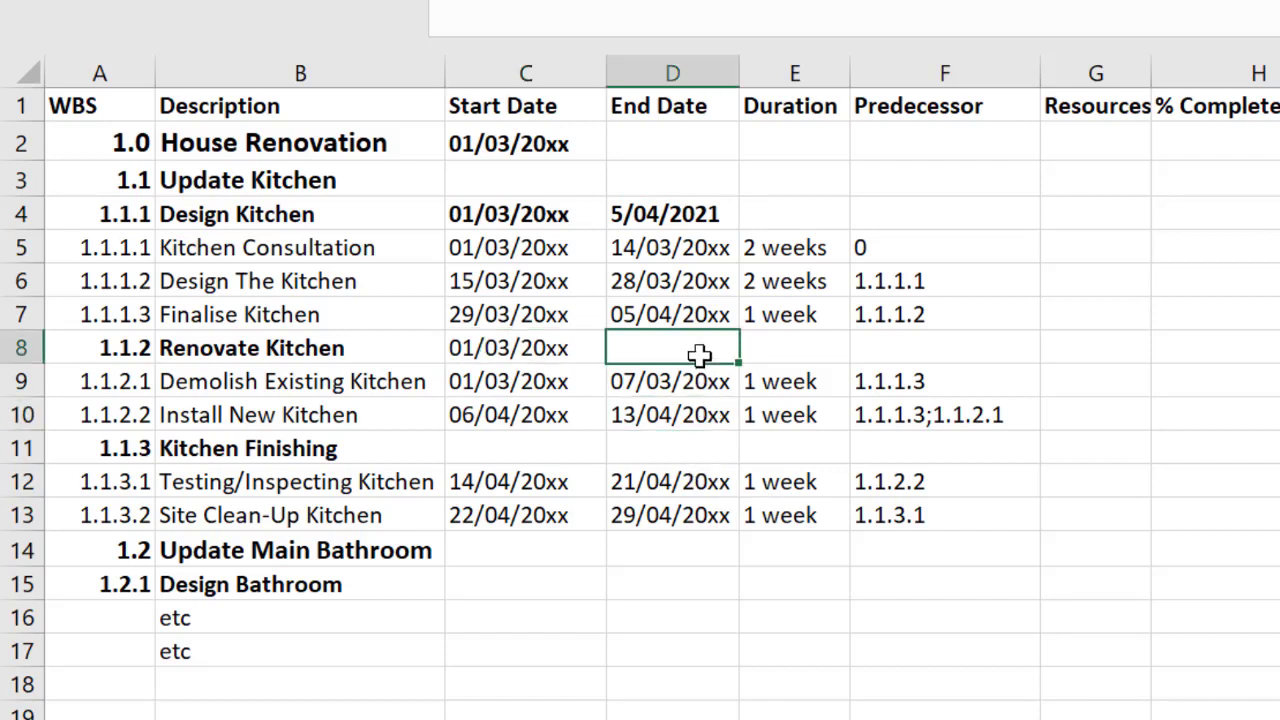
pyautogui.write('13/04/20xx')
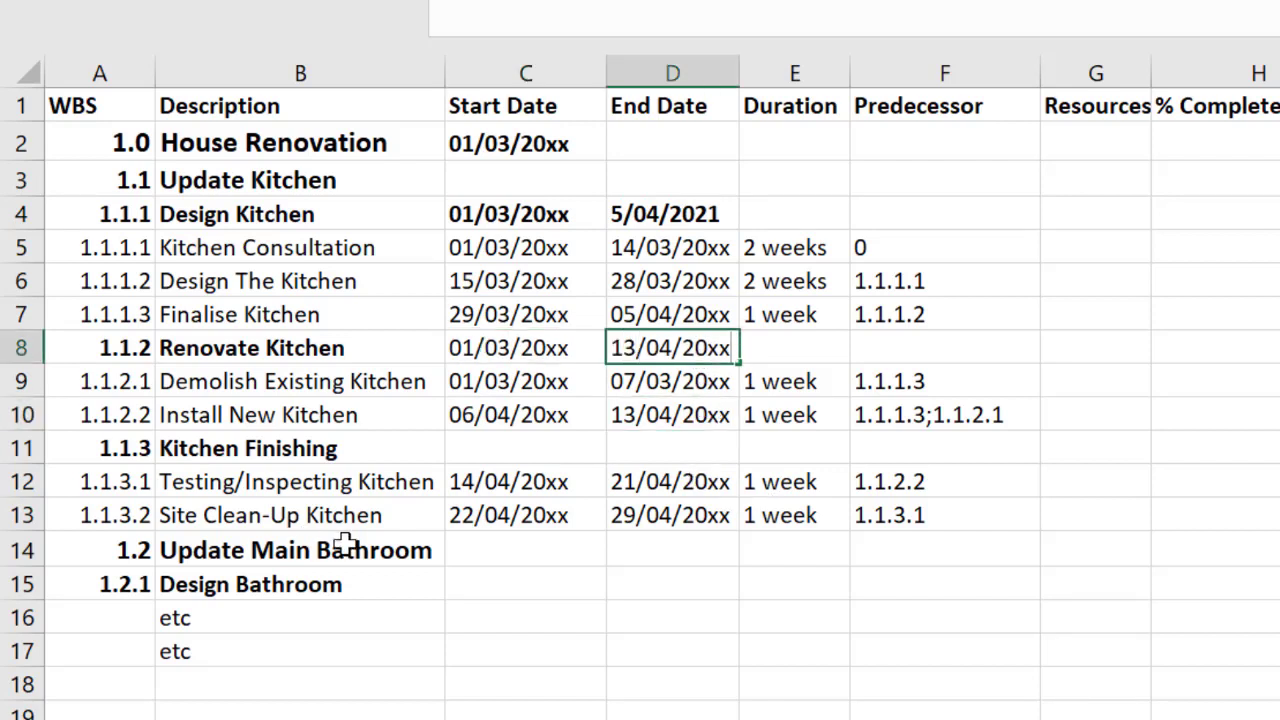
pyautogui.click(452, 485)
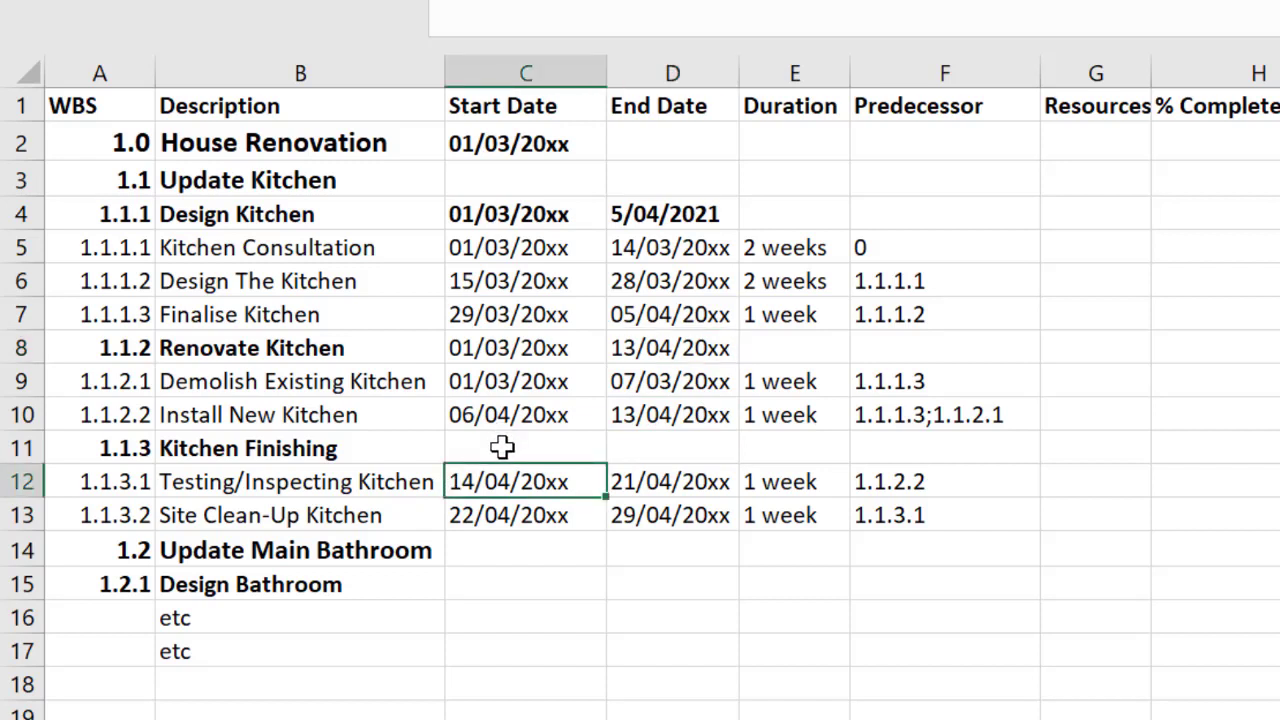
# Step: Give Kitchen Finishing a start of 14/04/20xx and an end of 29/04/20xx
pyautogui.click(502, 447)
pyautogui.write('14/')
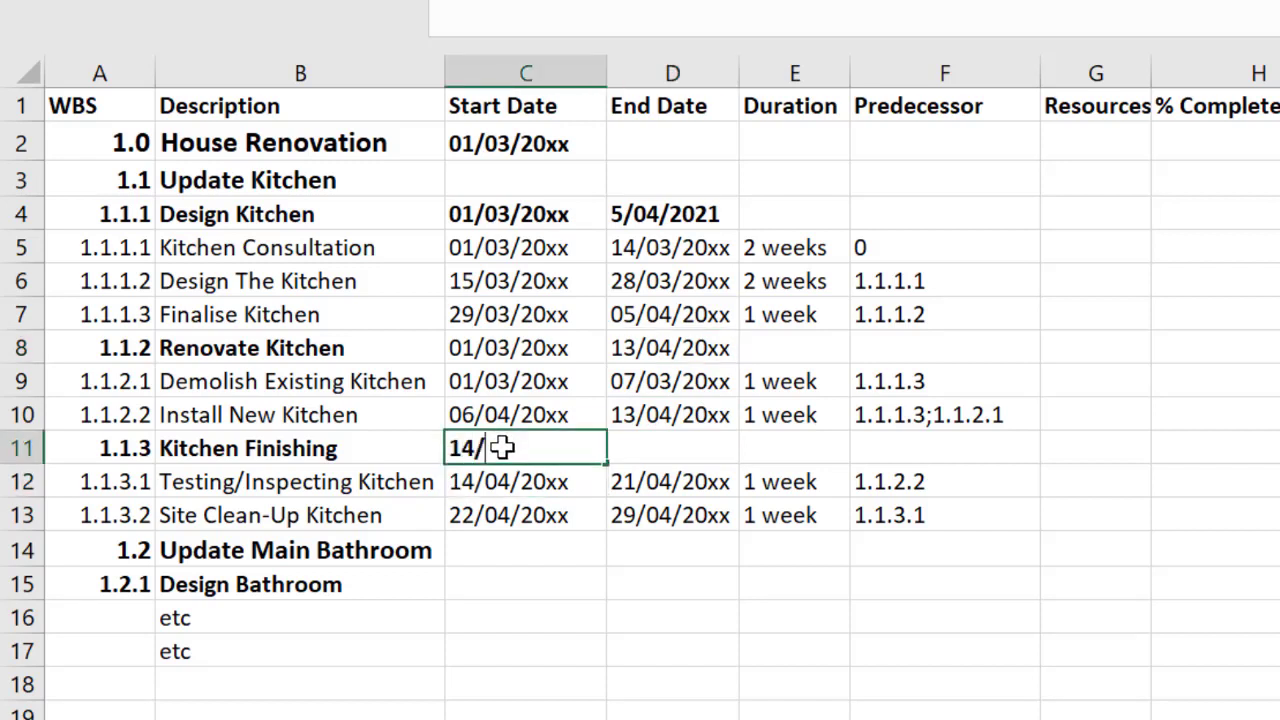
pyautogui.write('04/20xx')
pyautogui.click(700, 517)
pyautogui.click(687, 450)
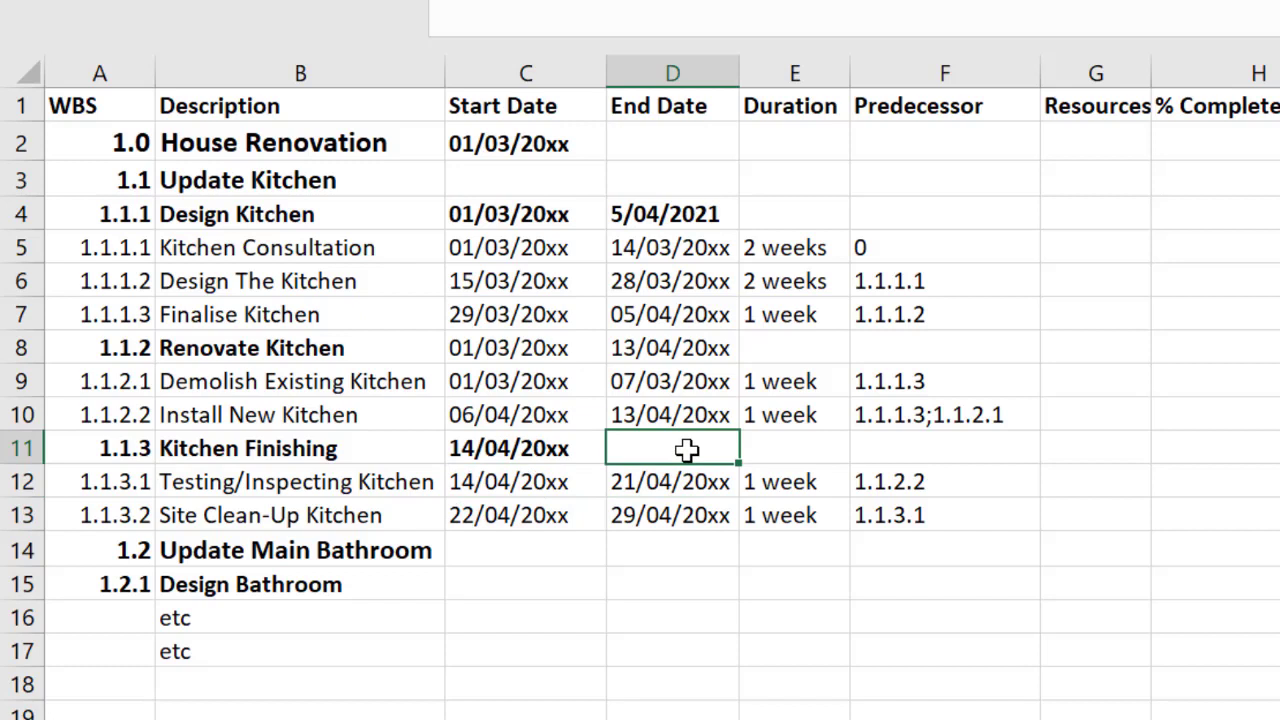
pyautogui.write('29/04/20xx')
pyautogui.click(795, 512)
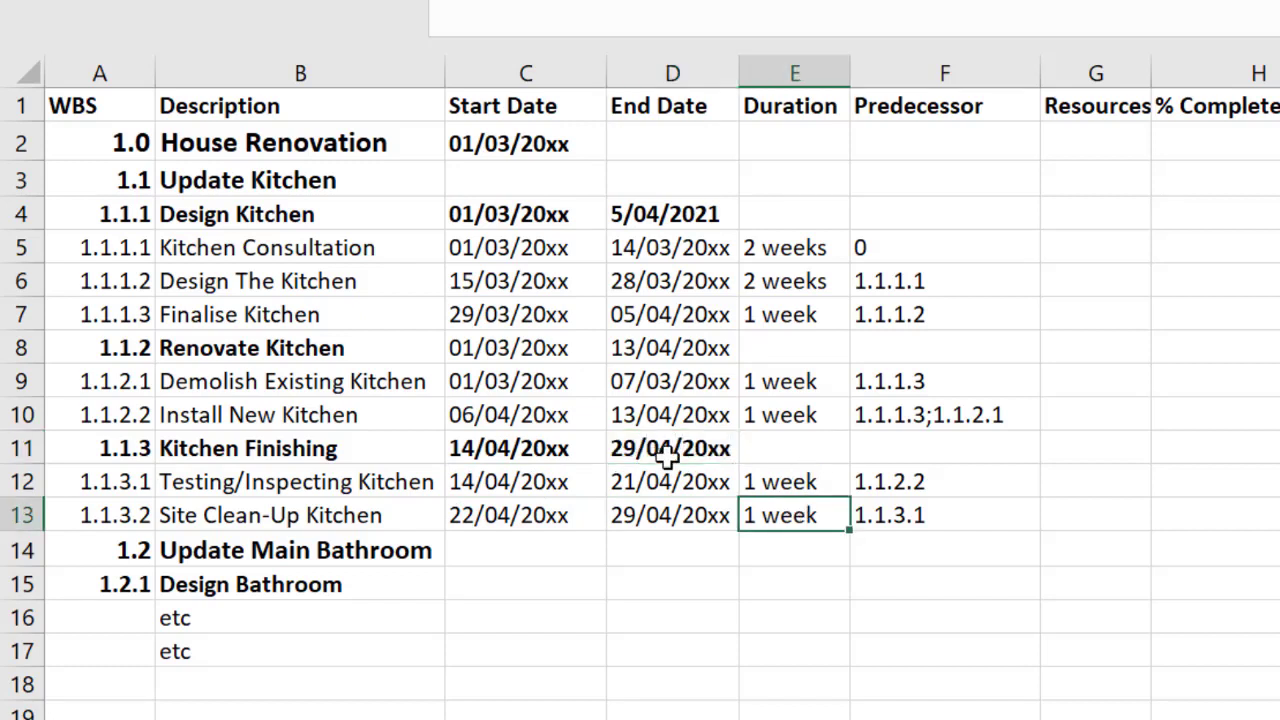
# Step: Bold the whole Renovate Kitchen summary row
pyautogui.click(21, 347)
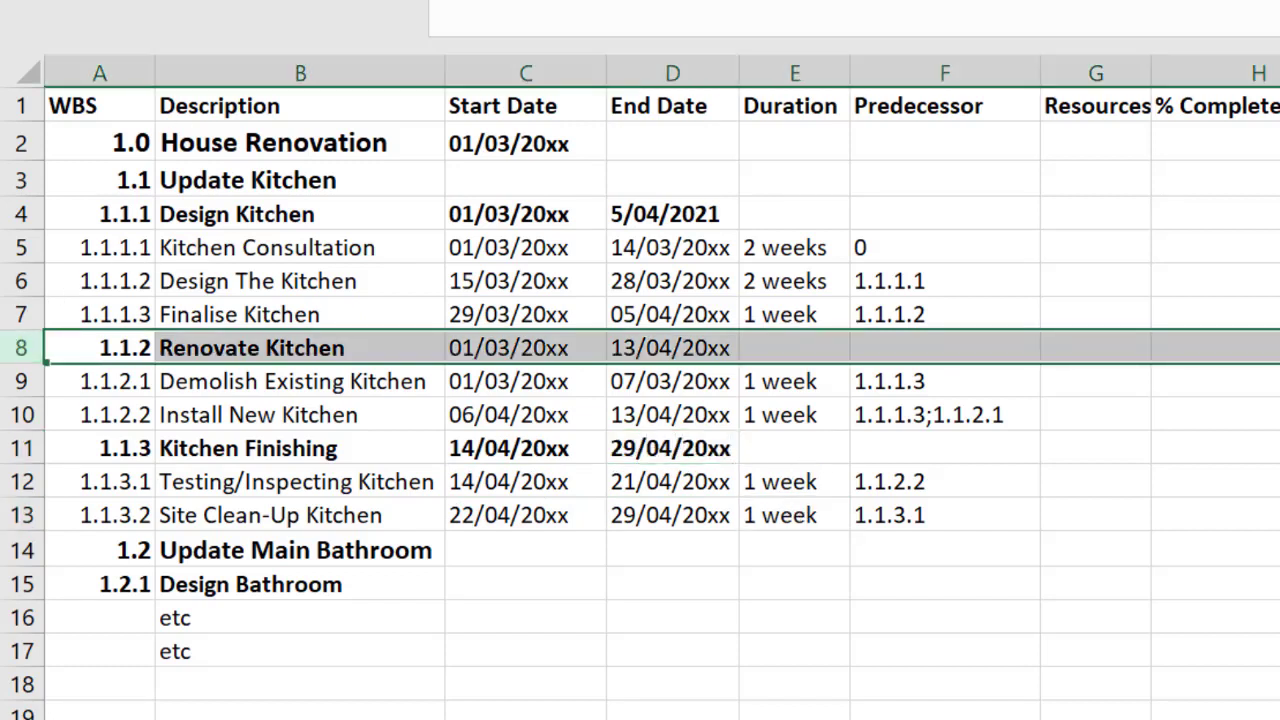
pyautogui.hotkey('ctrl', 'b')
pyautogui.hotkey('ctrl', 'b')
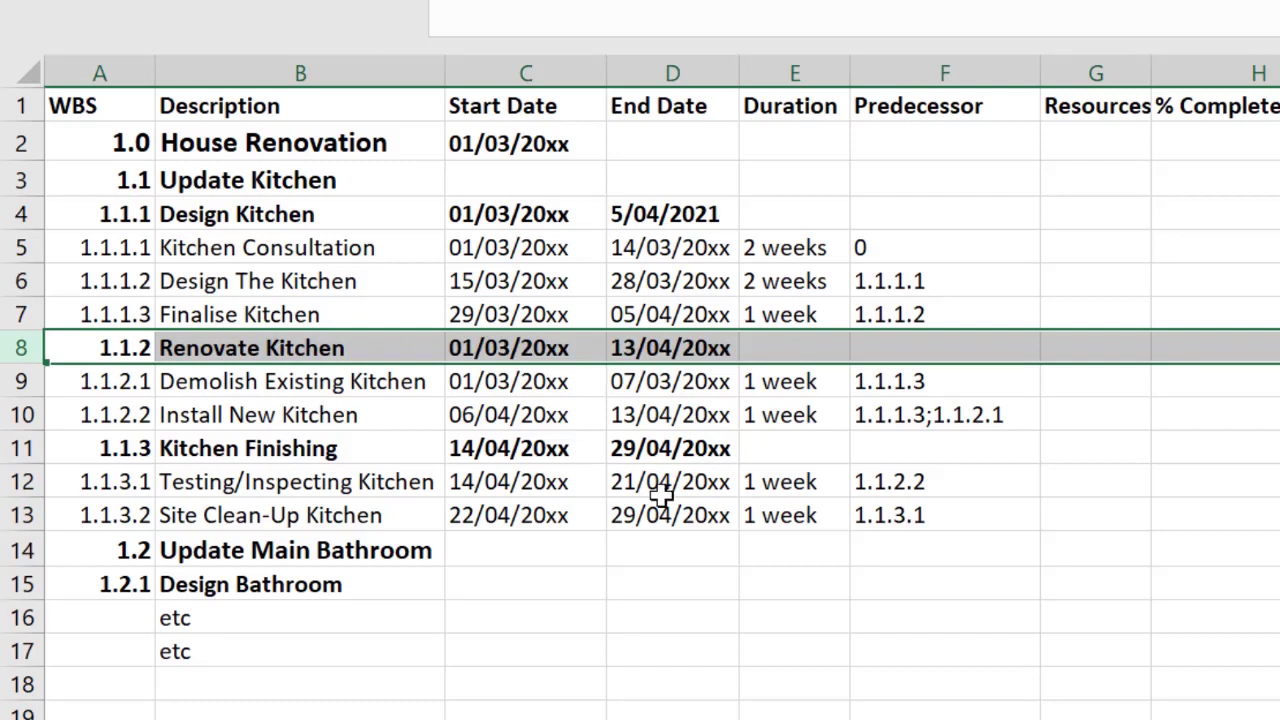
pyautogui.click(672, 583)
# Step: Date Update Kitchen from 01/03/20xx to 29/04/20xx and bold its row
pyautogui.click(20, 179)
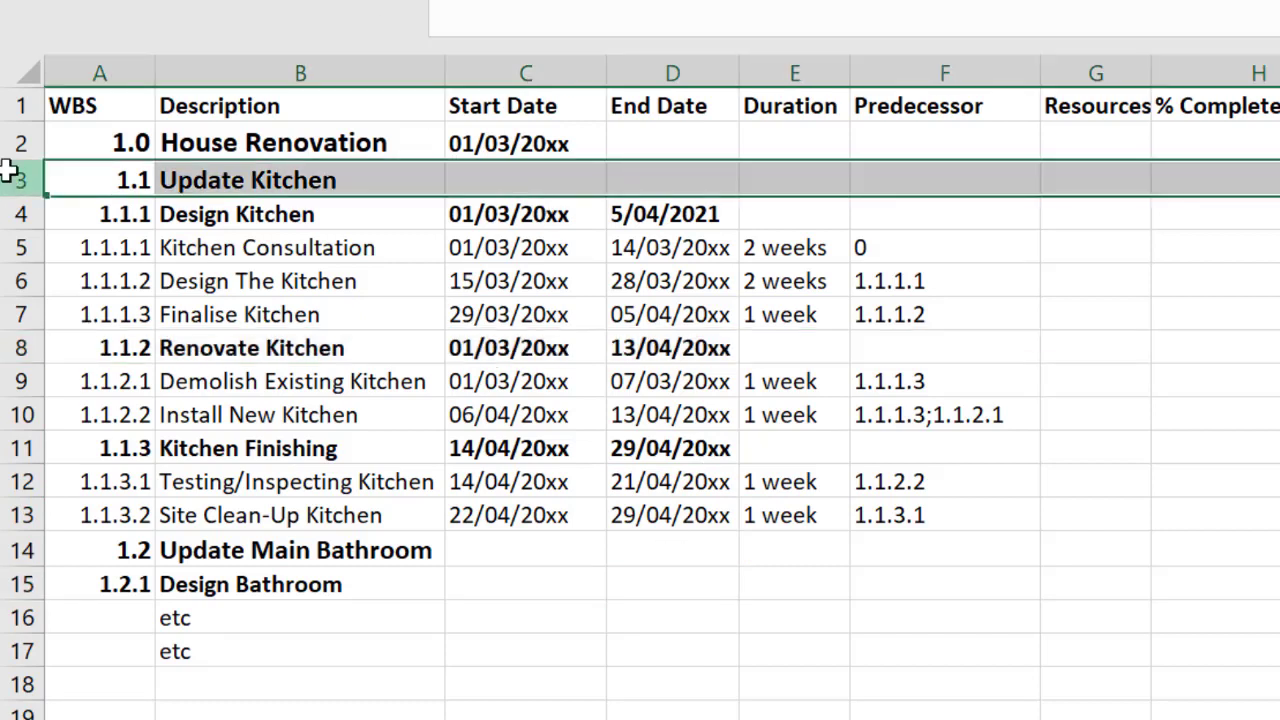
pyautogui.click(551, 174)
pyautogui.click(666, 174)
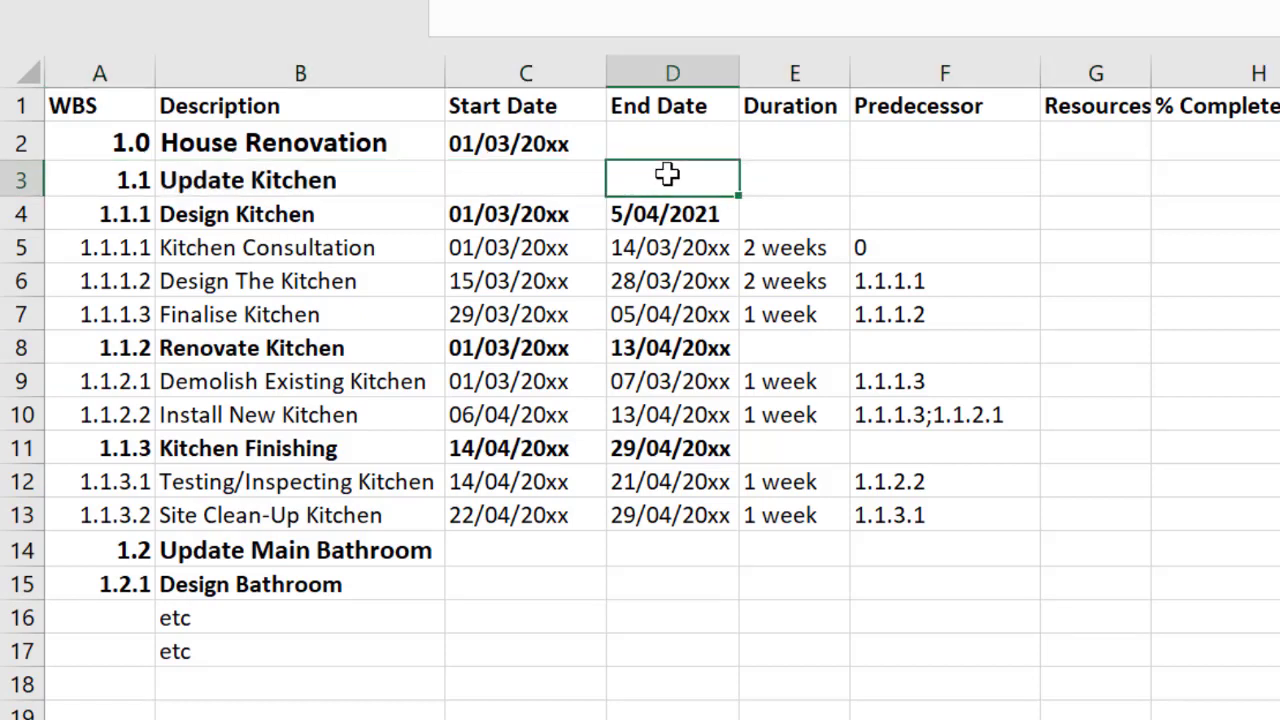
pyautogui.click(492, 218)
pyautogui.click(540, 178)
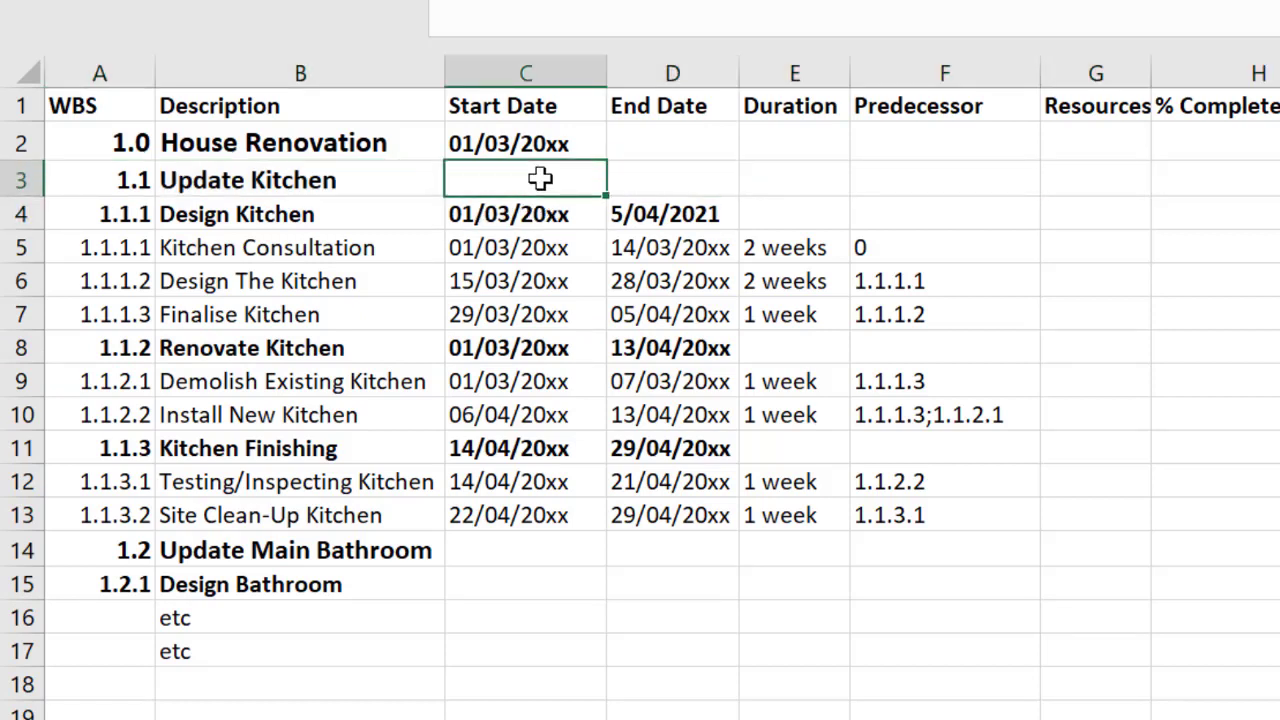
pyautogui.write('01/03/20xx')
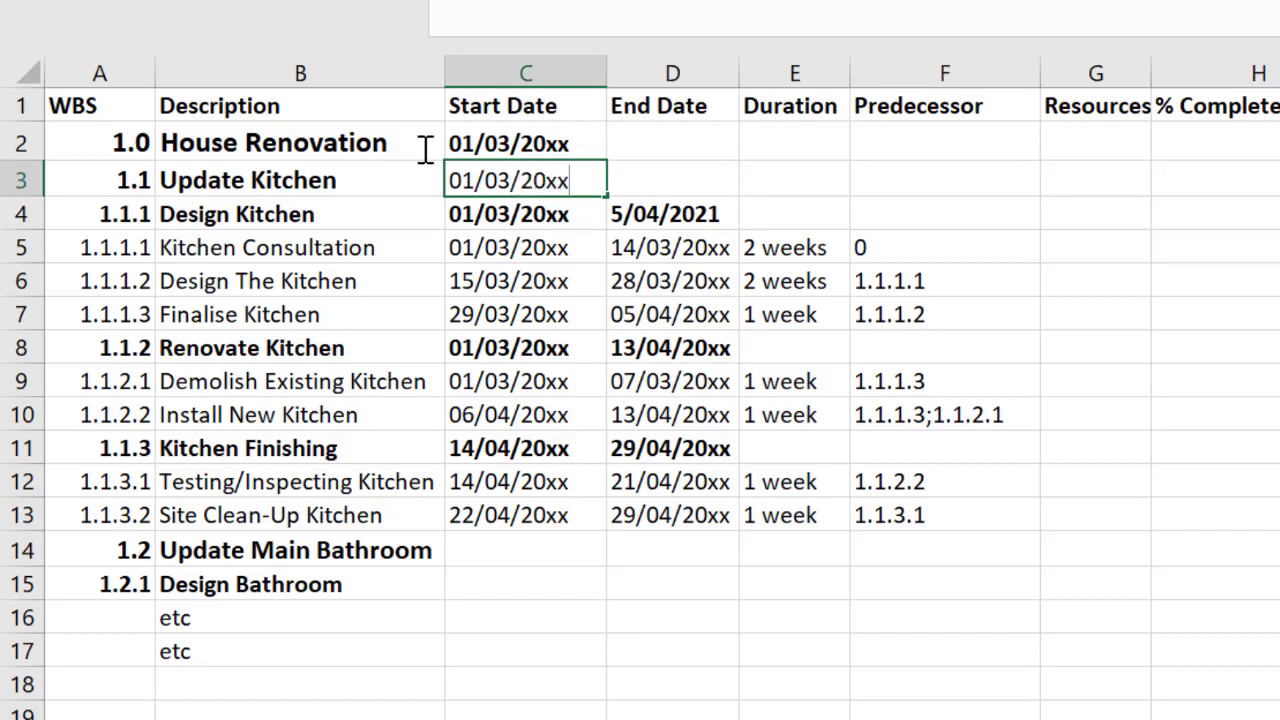
pyautogui.click(630, 450)
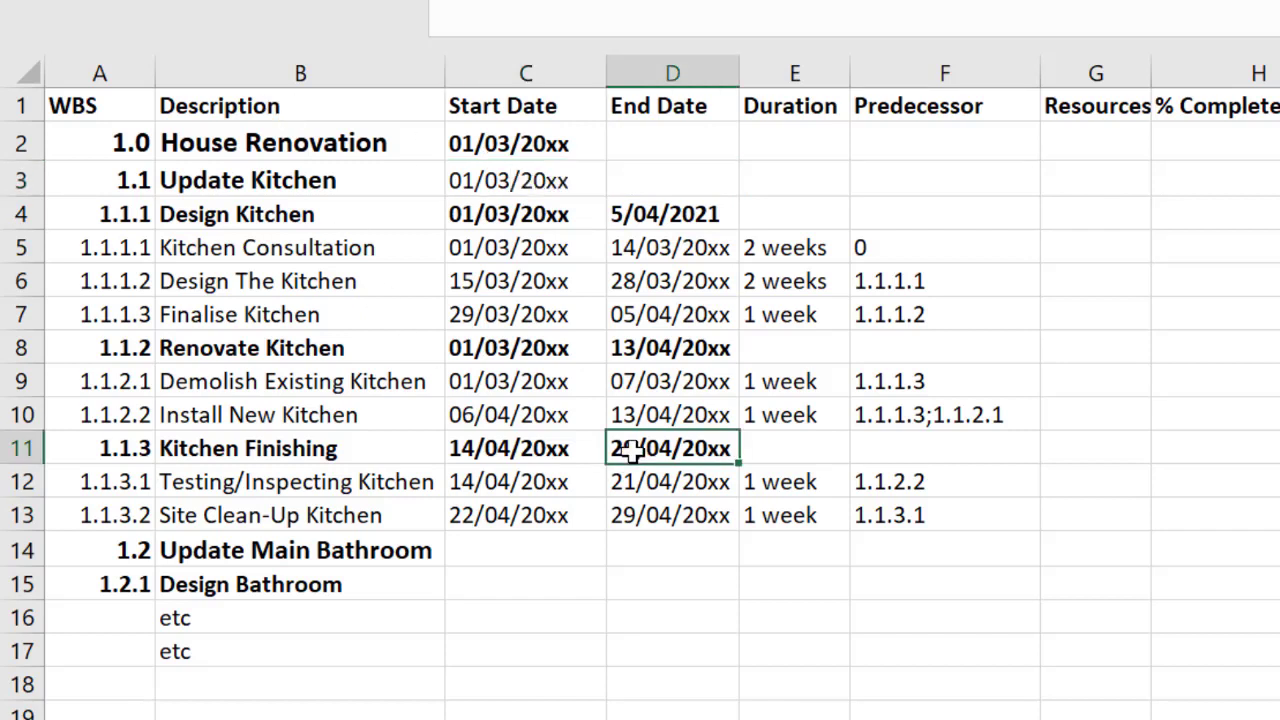
pyautogui.click(668, 182)
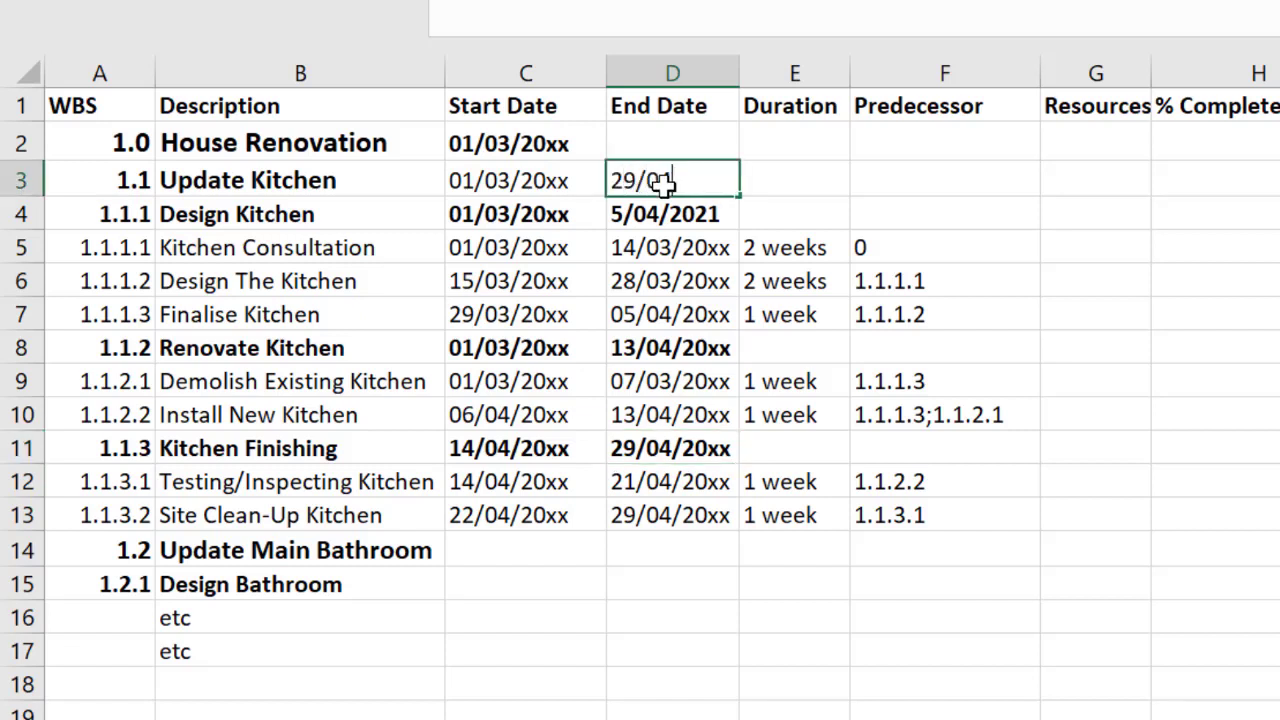
pyautogui.write('29/04/20xx')
pyautogui.click(684, 272)
pyautogui.click(22, 182)
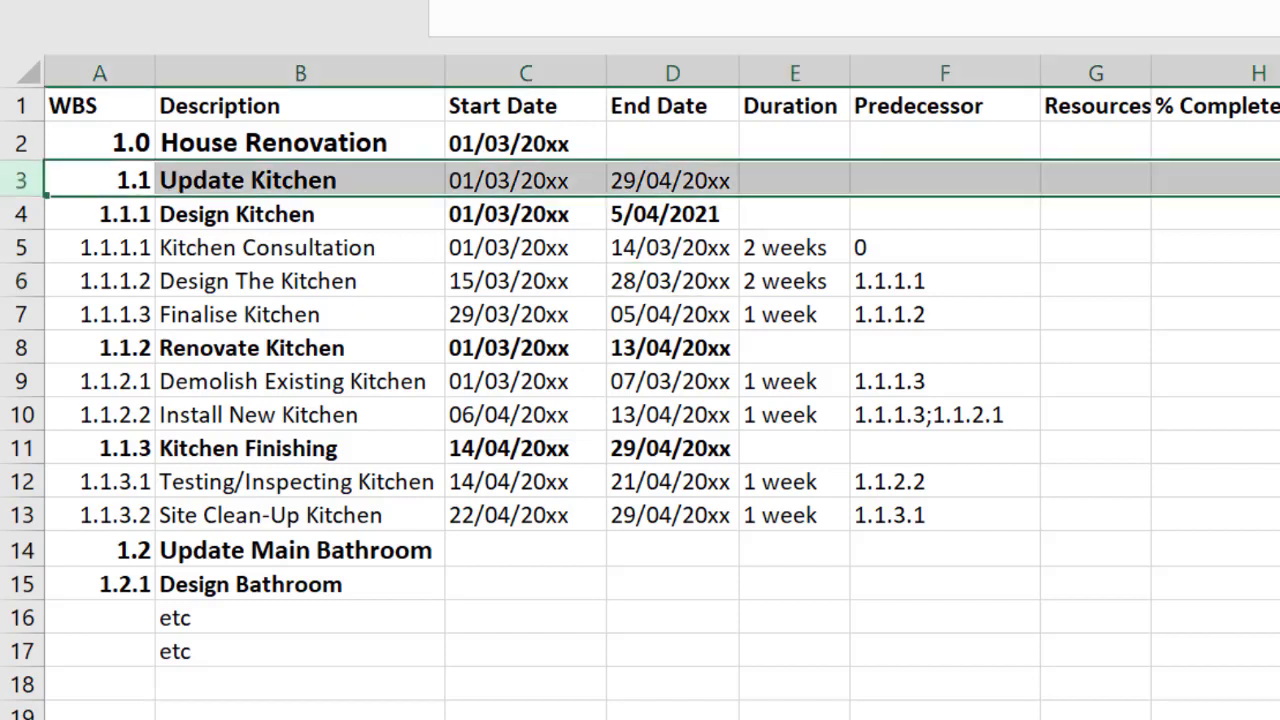
pyautogui.hotkey('ctrl', 'b')
pyautogui.hotkey('ctrl', 'b')
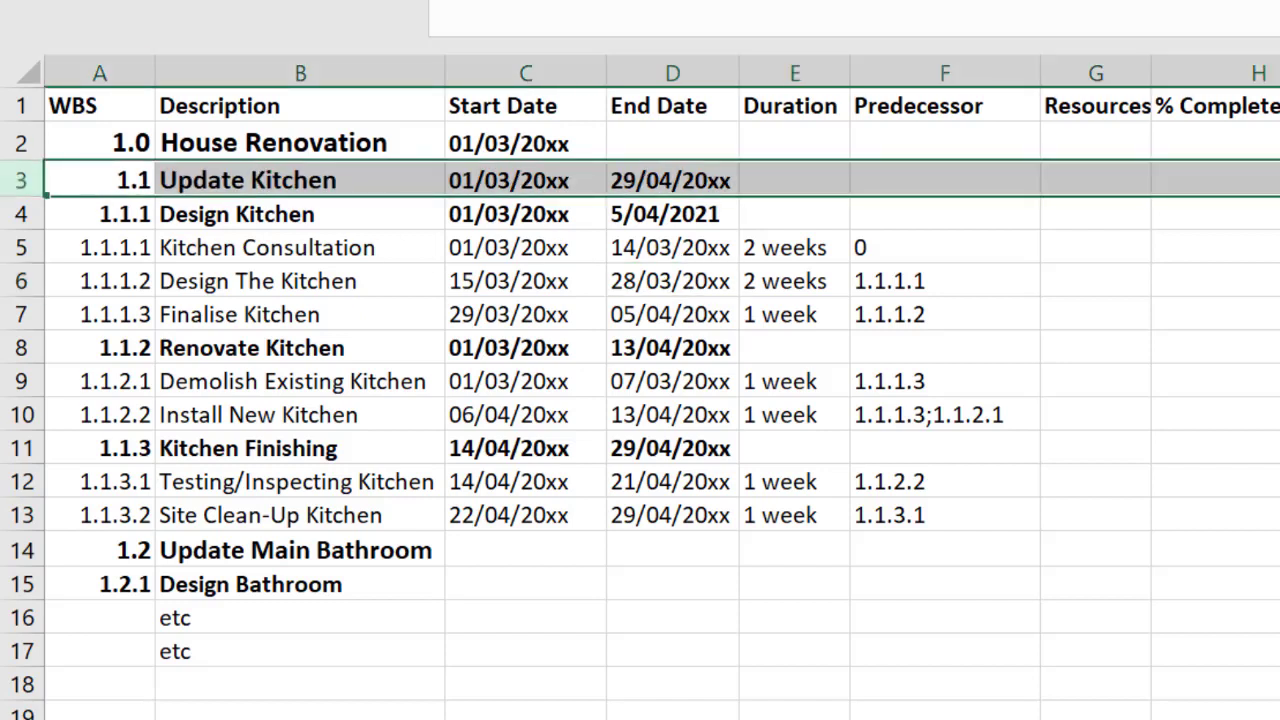
pyautogui.click(721, 240)
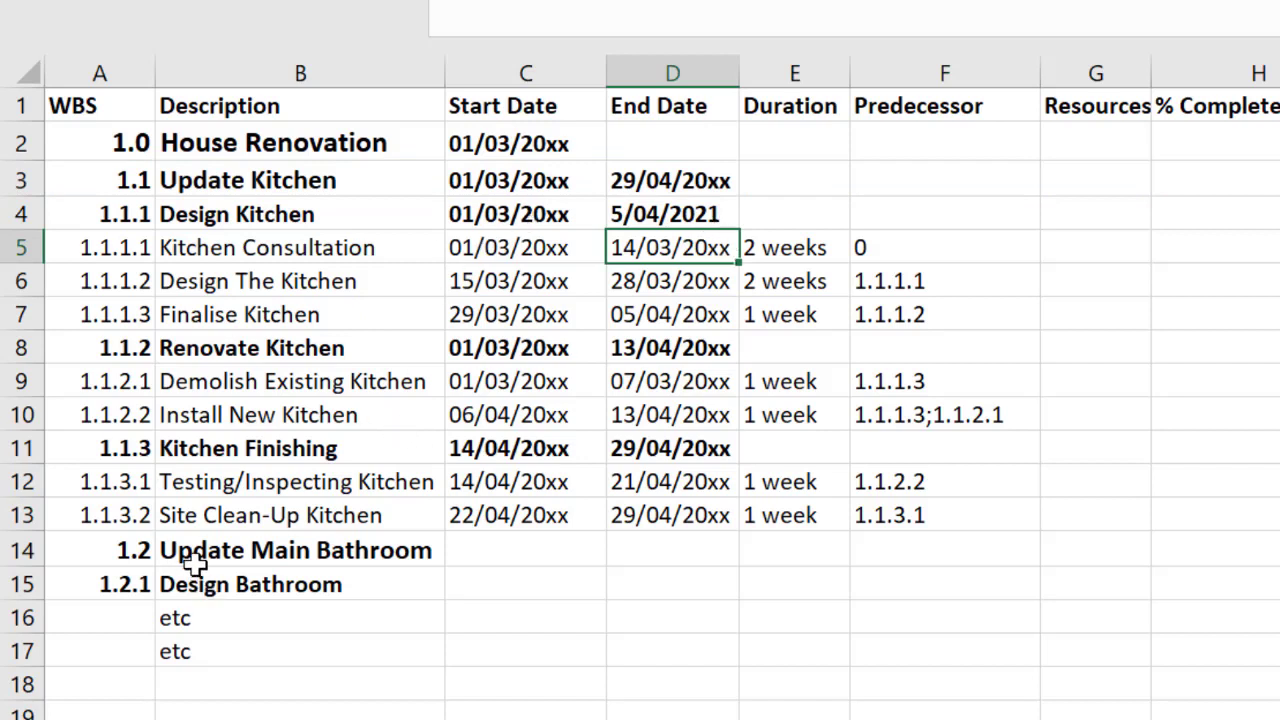
pyautogui.moveTo(22, 550); pyautogui.dragTo(20, 715)
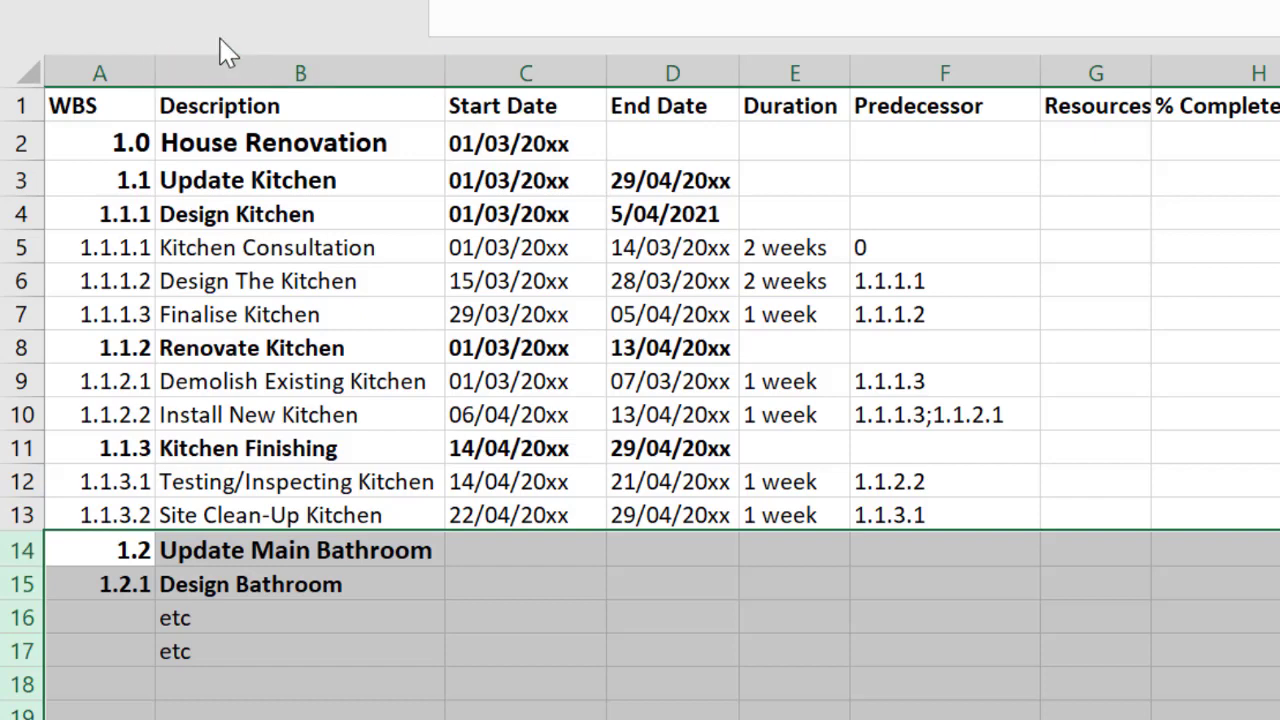
pyautogui.click(100, 64)
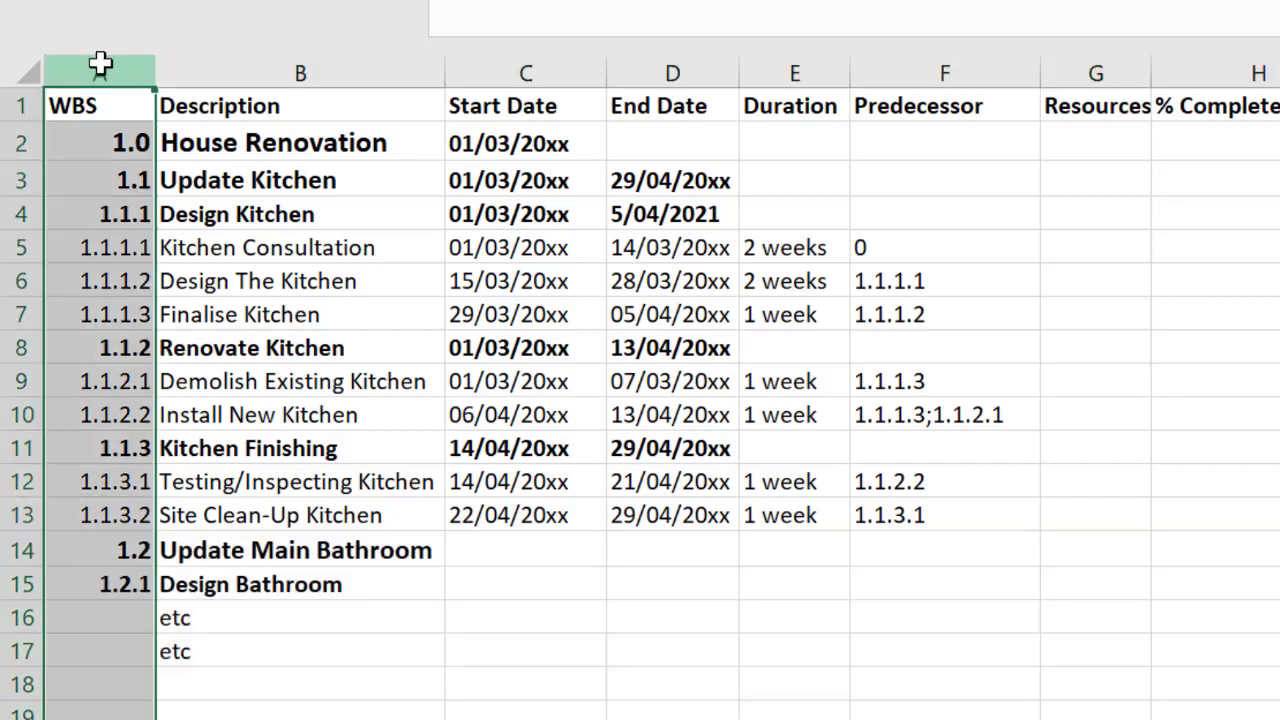
pyautogui.moveTo(100, 64); pyautogui.dragTo(430, 54)
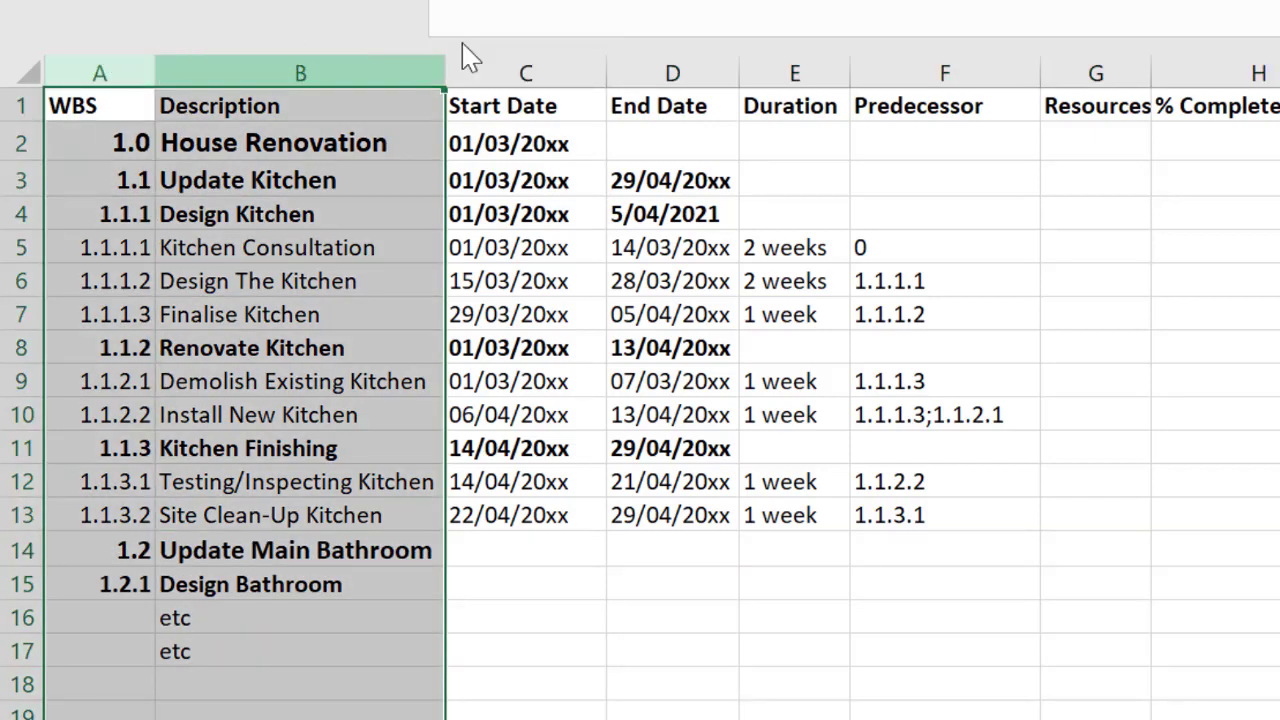
pyautogui.click(814, 50)
pyautogui.click(892, 47)
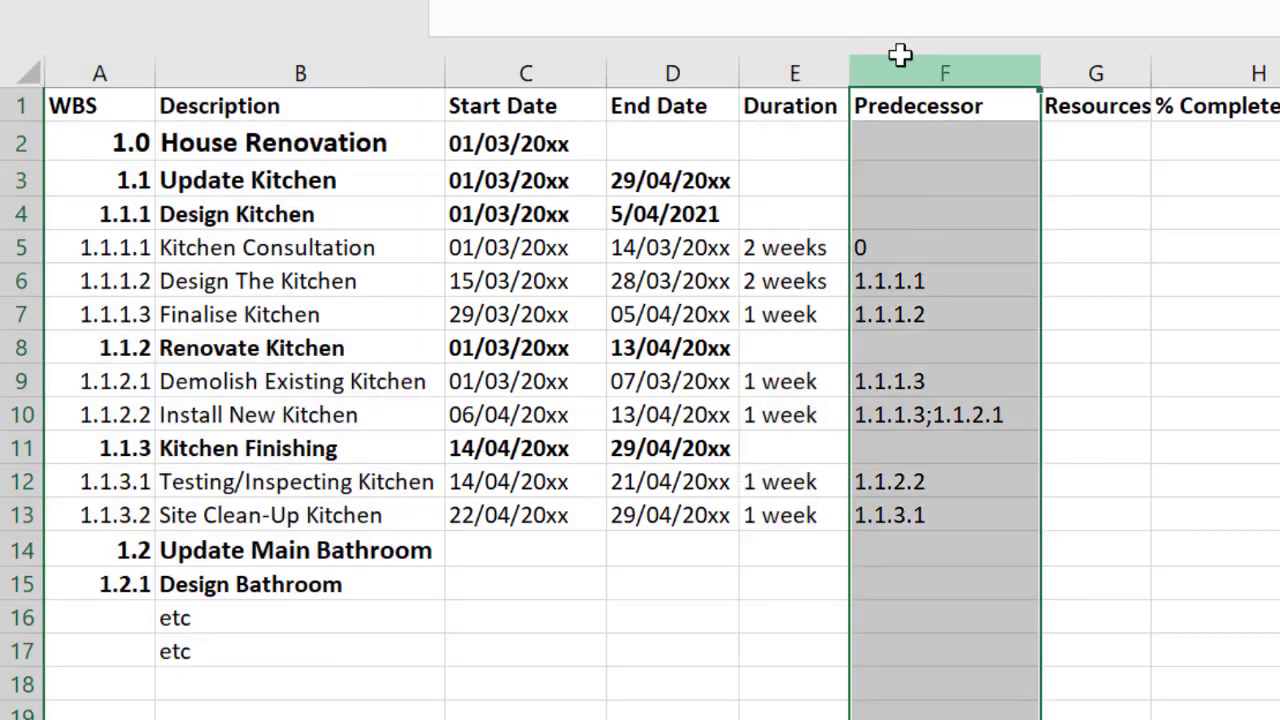
pyautogui.click(540, 64)
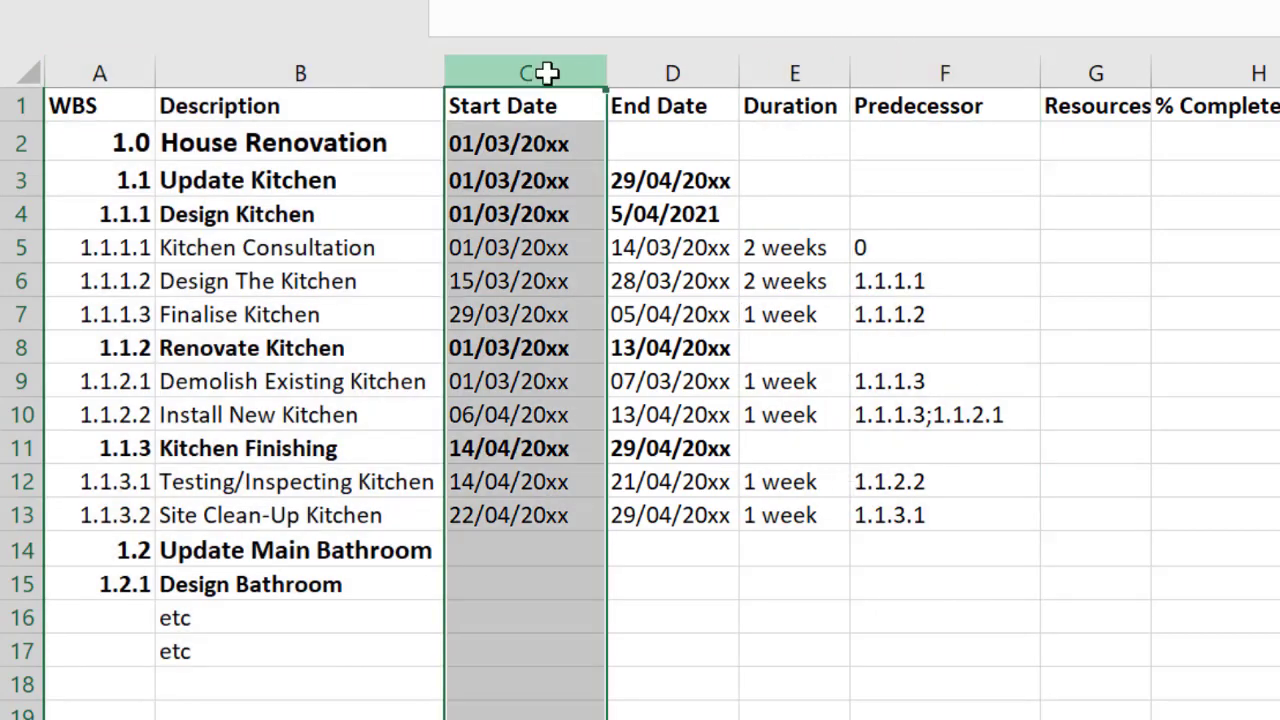
pyautogui.moveTo(548, 73); pyautogui.dragTo(665, 72)
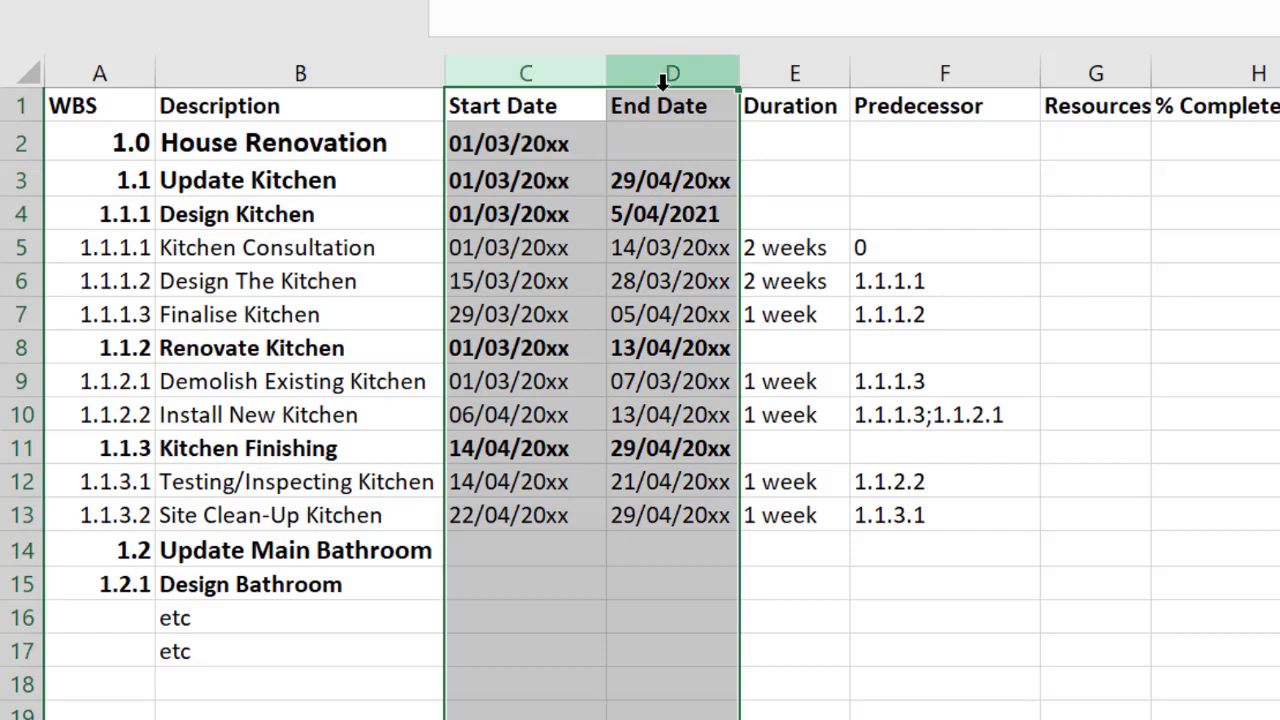
pyautogui.click(628, 345)
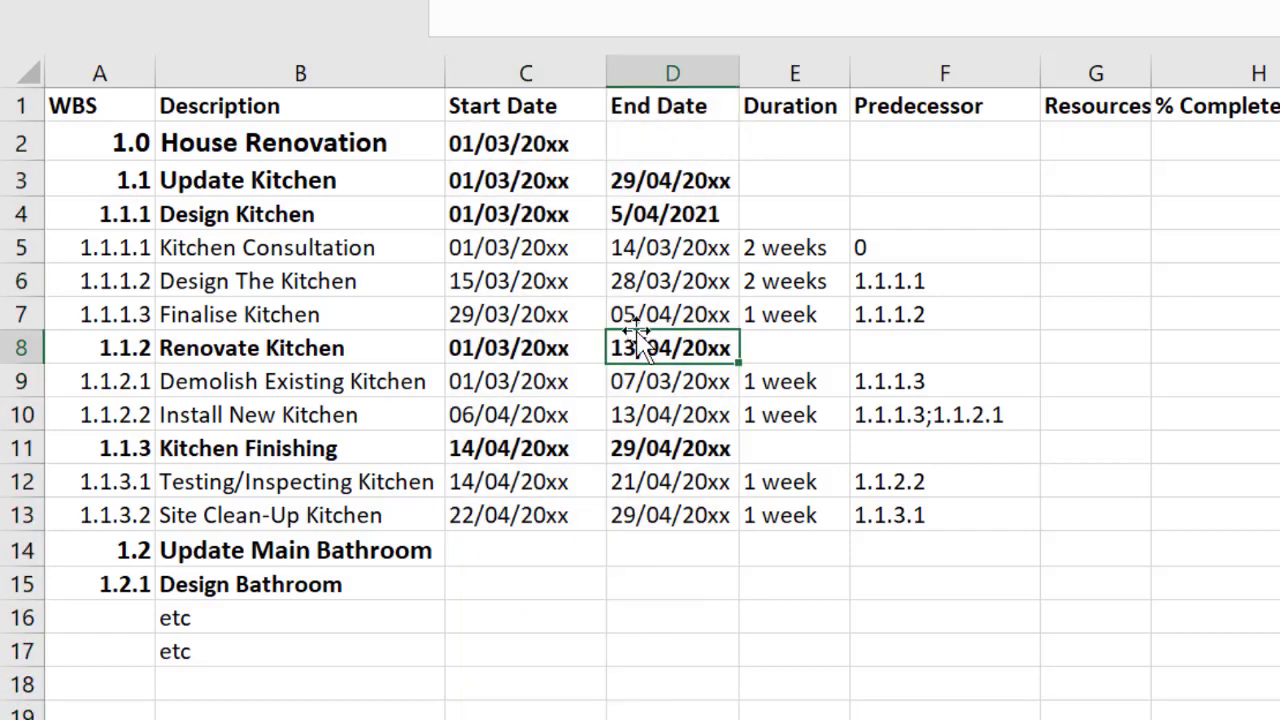
pyautogui.click(530, 145)
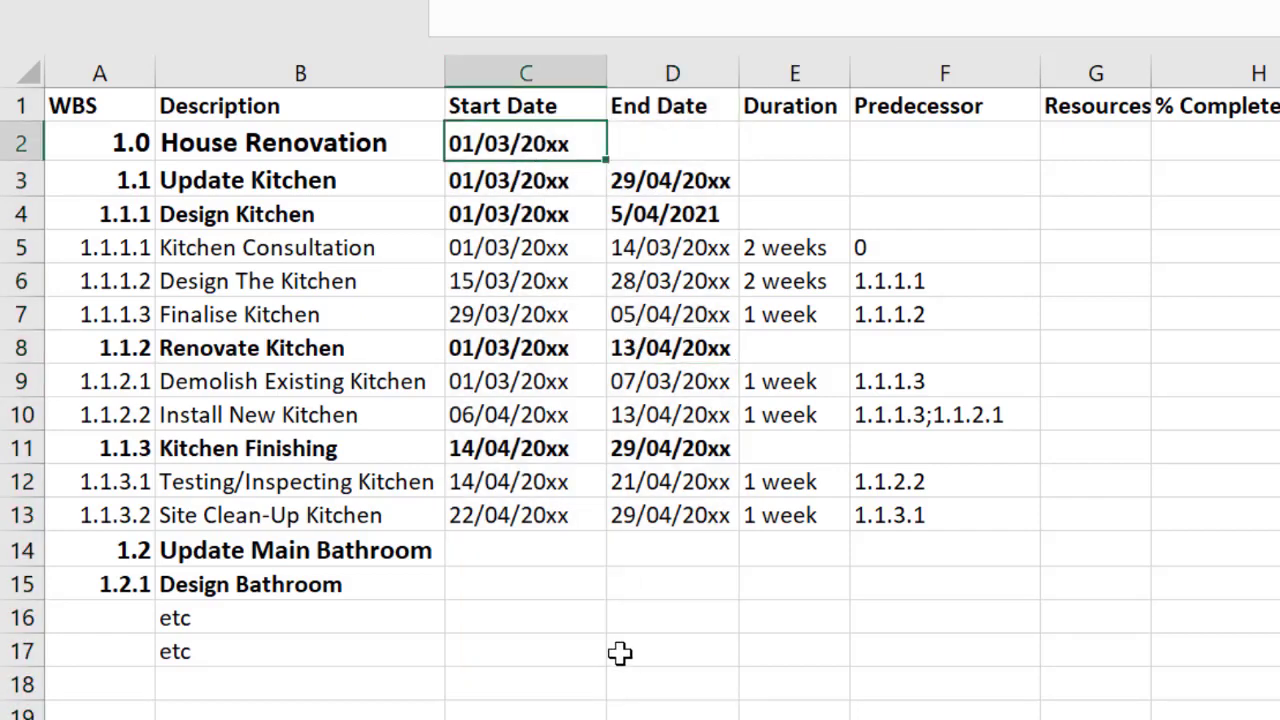
pyautogui.click(674, 151)
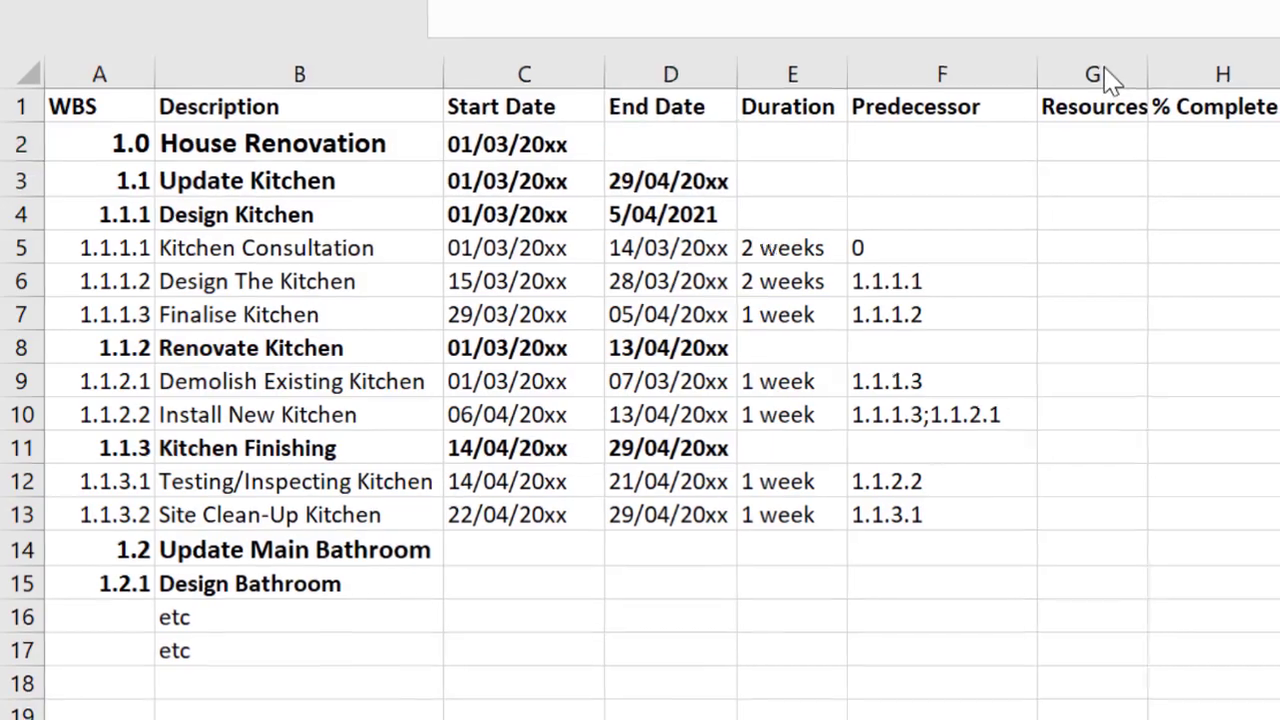
# Step: Hide columns G:H (Resources, % Complete) so Week 1 sits beside Predecessor
pyautogui.click(1092, 72)
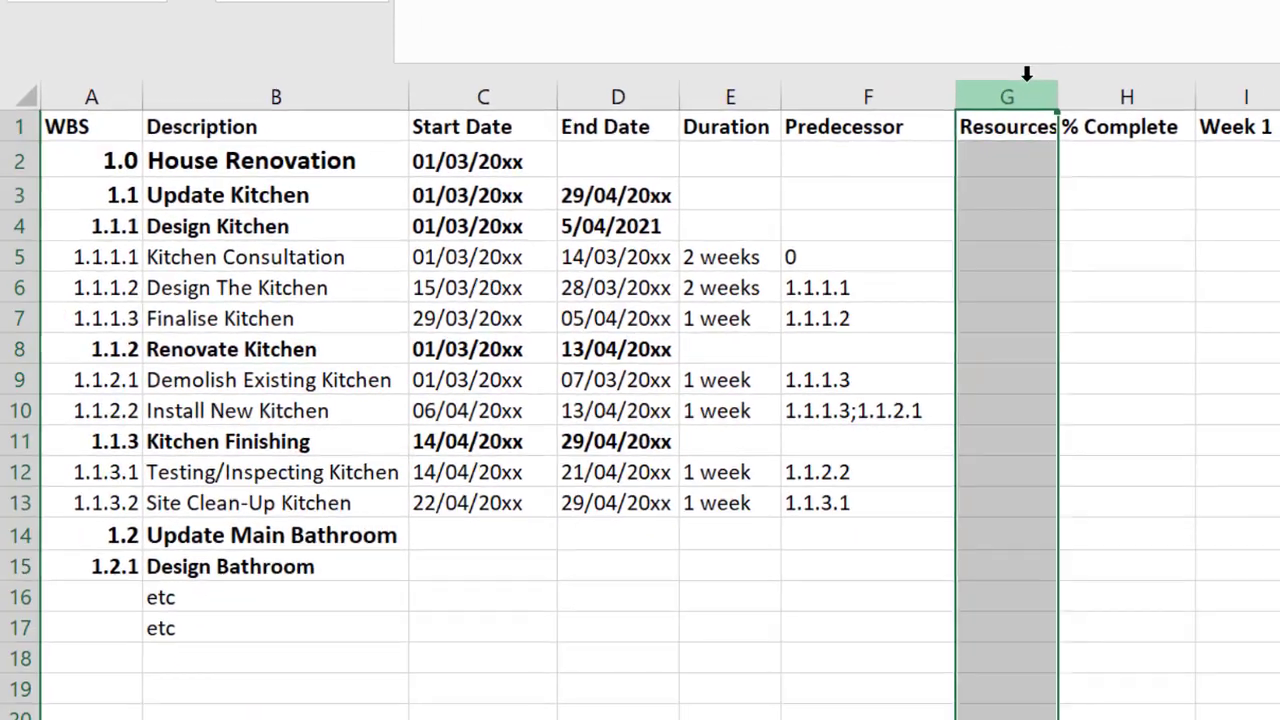
pyautogui.moveTo(1026, 73); pyautogui.dragTo(1110, 80)
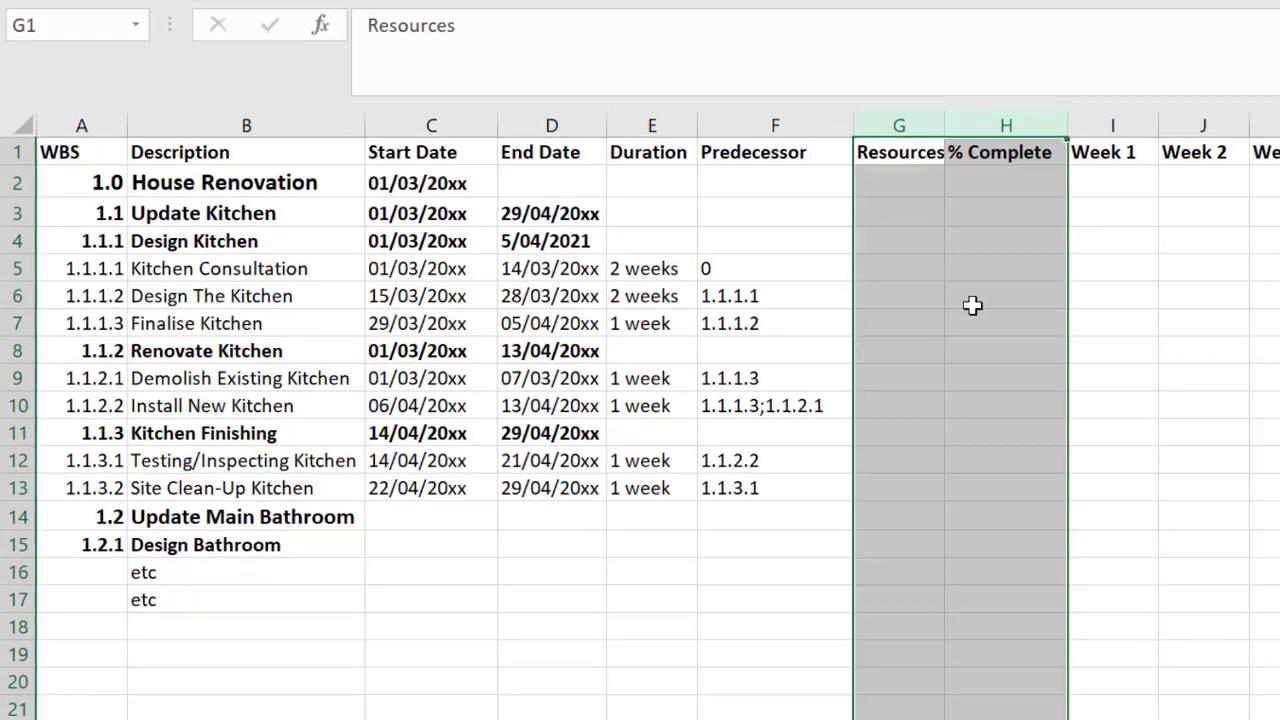
pyautogui.rightClick(1099, 311)
pyautogui.click(1030, 716)
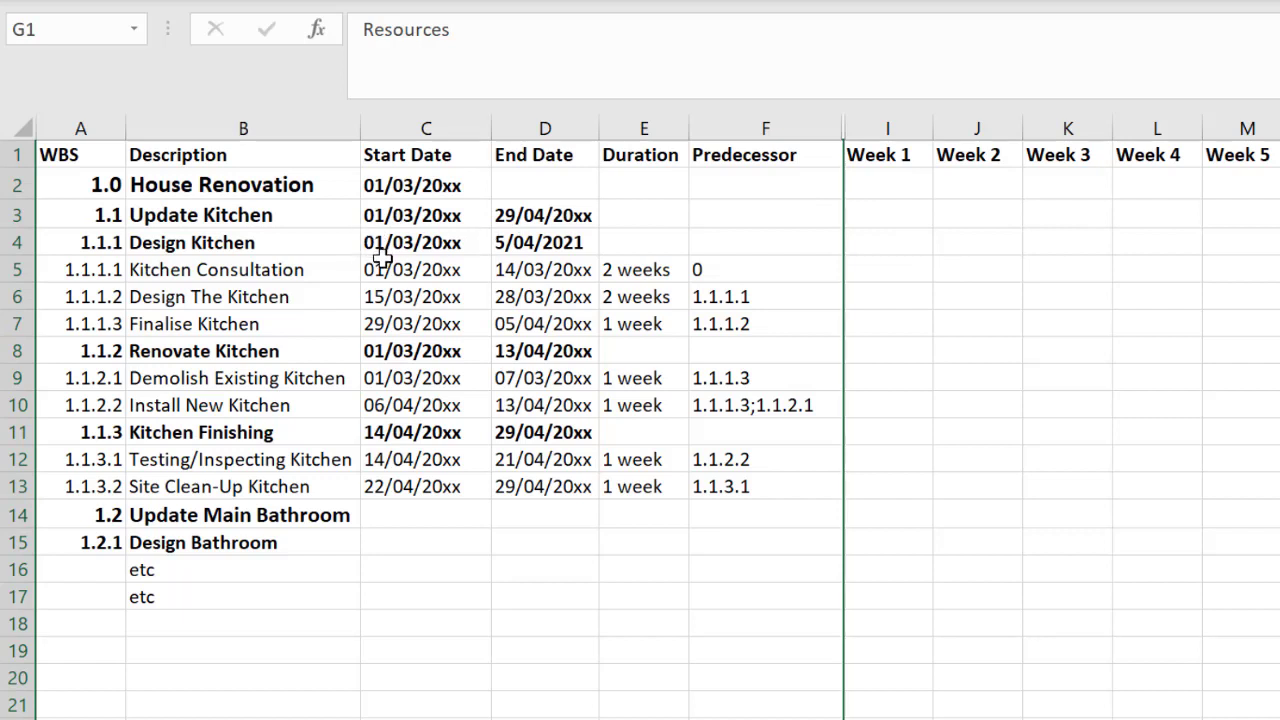
pyautogui.click(922, 270)
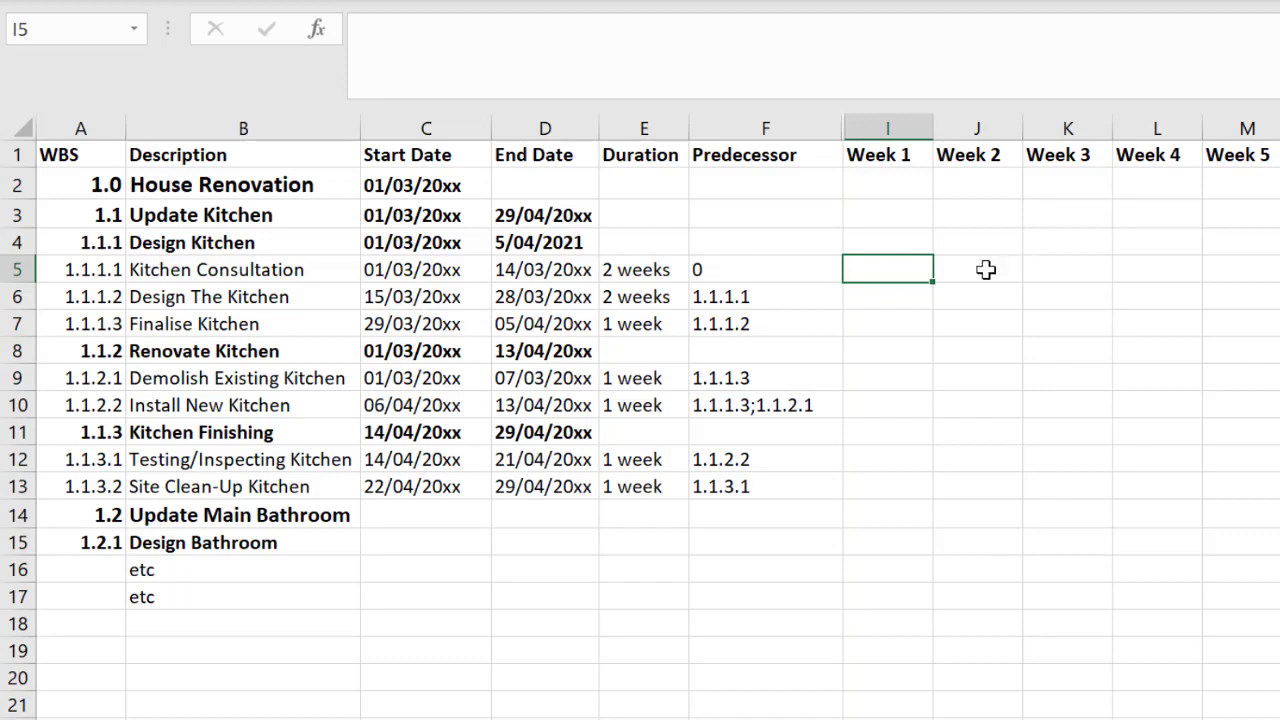
# Step: Fill light orange bars for Kitchen Consultation weeks 1–2 and Design The Kitchen weeks 3–4
pyautogui.moveTo(894, 271); pyautogui.dragTo(998, 275)
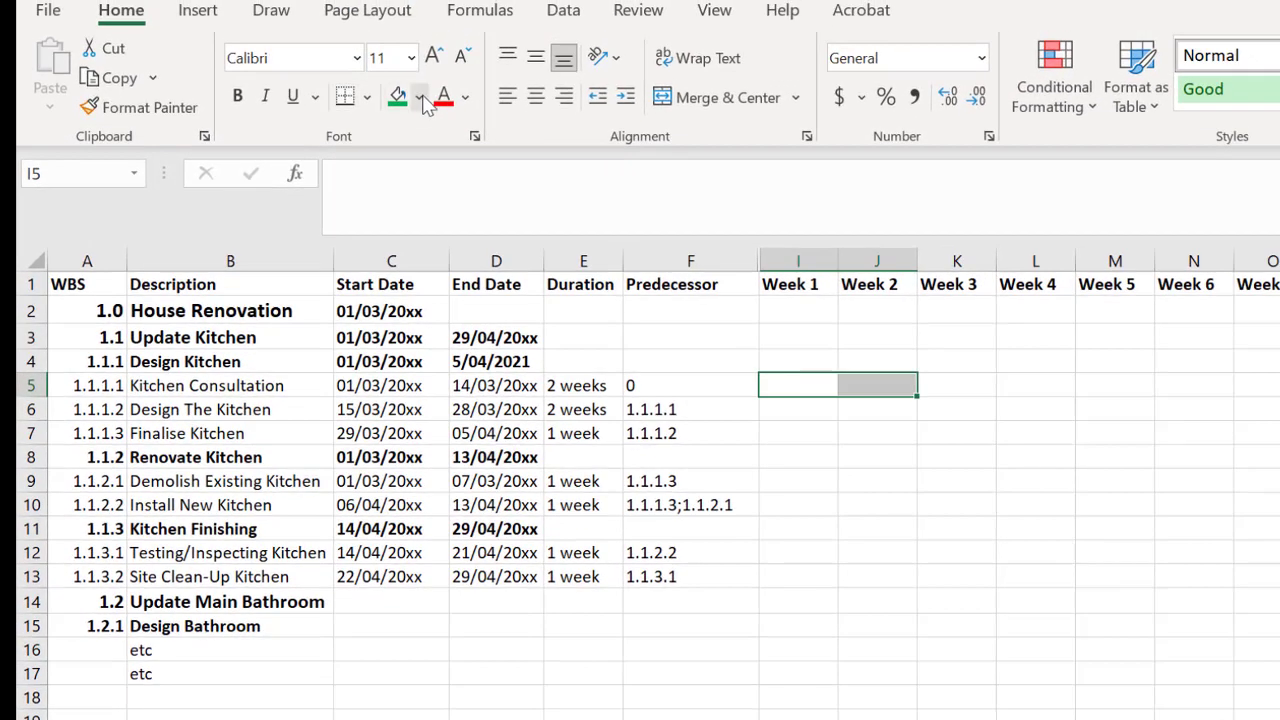
pyautogui.click(428, 95)
pyautogui.click(504, 216)
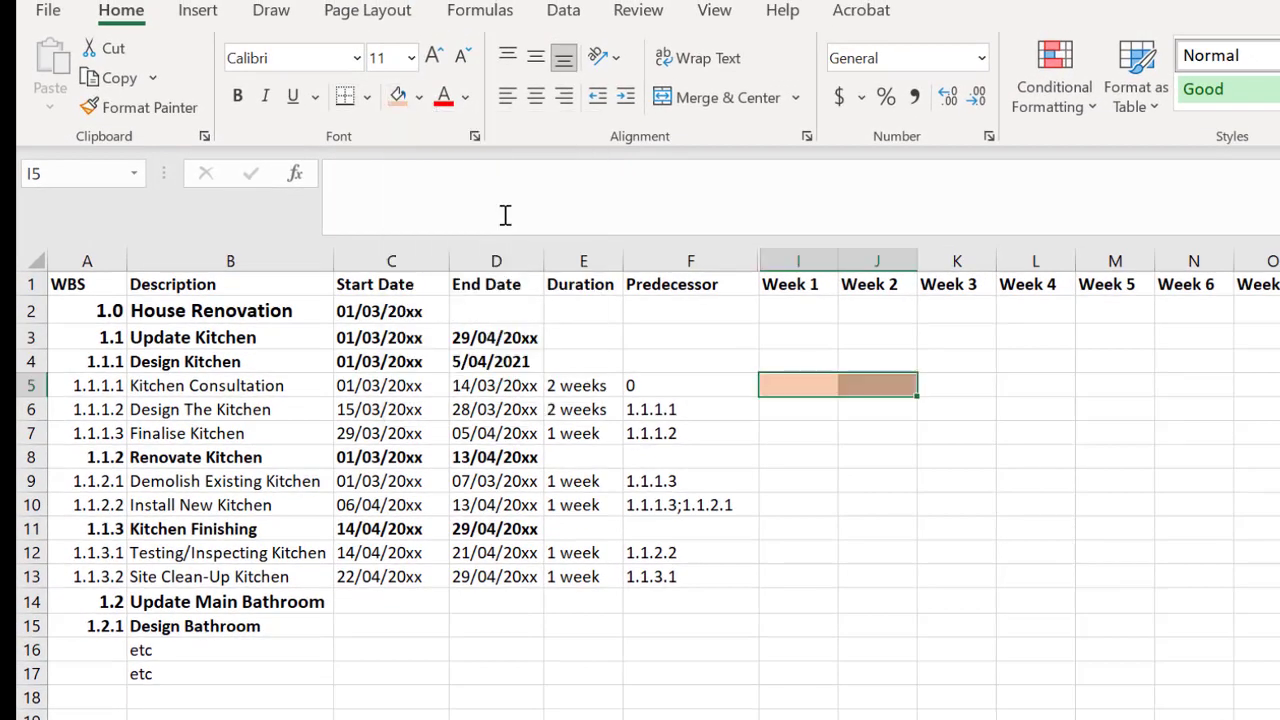
pyautogui.click(933, 409)
pyautogui.moveTo(1030, 432); pyautogui.dragTo(1020, 412)
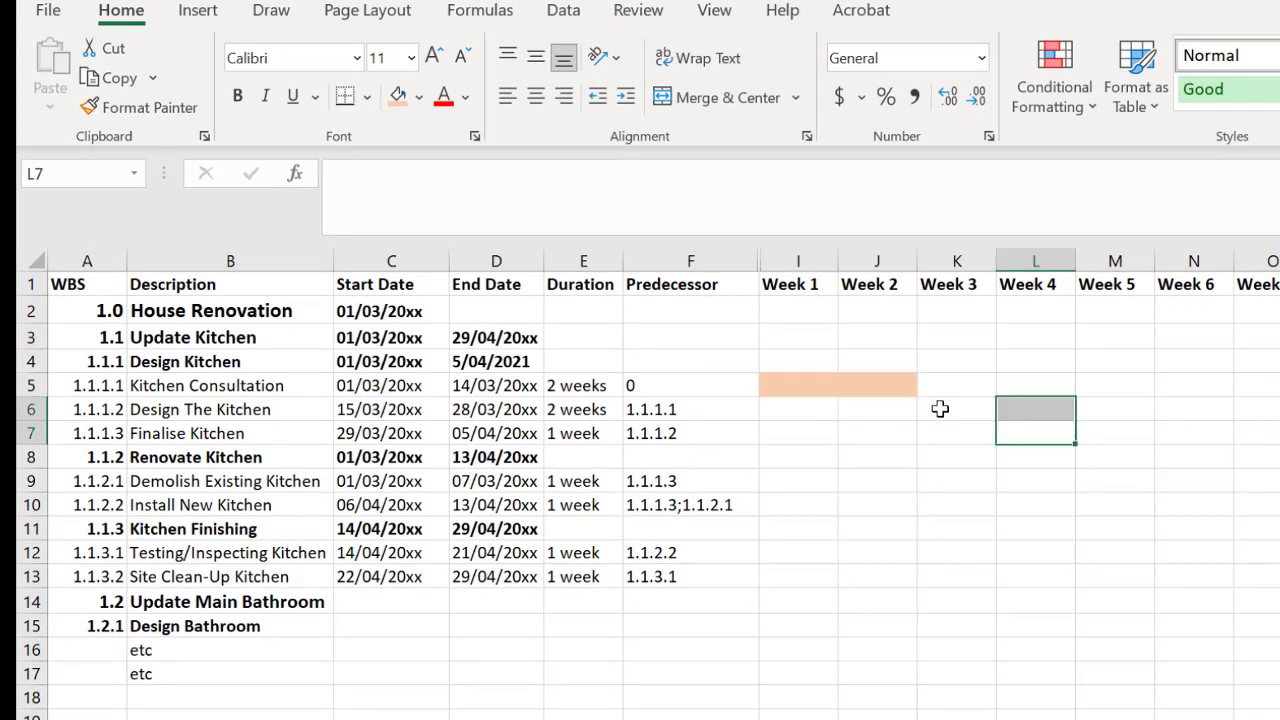
pyautogui.moveTo(940, 408); pyautogui.dragTo(1014, 414)
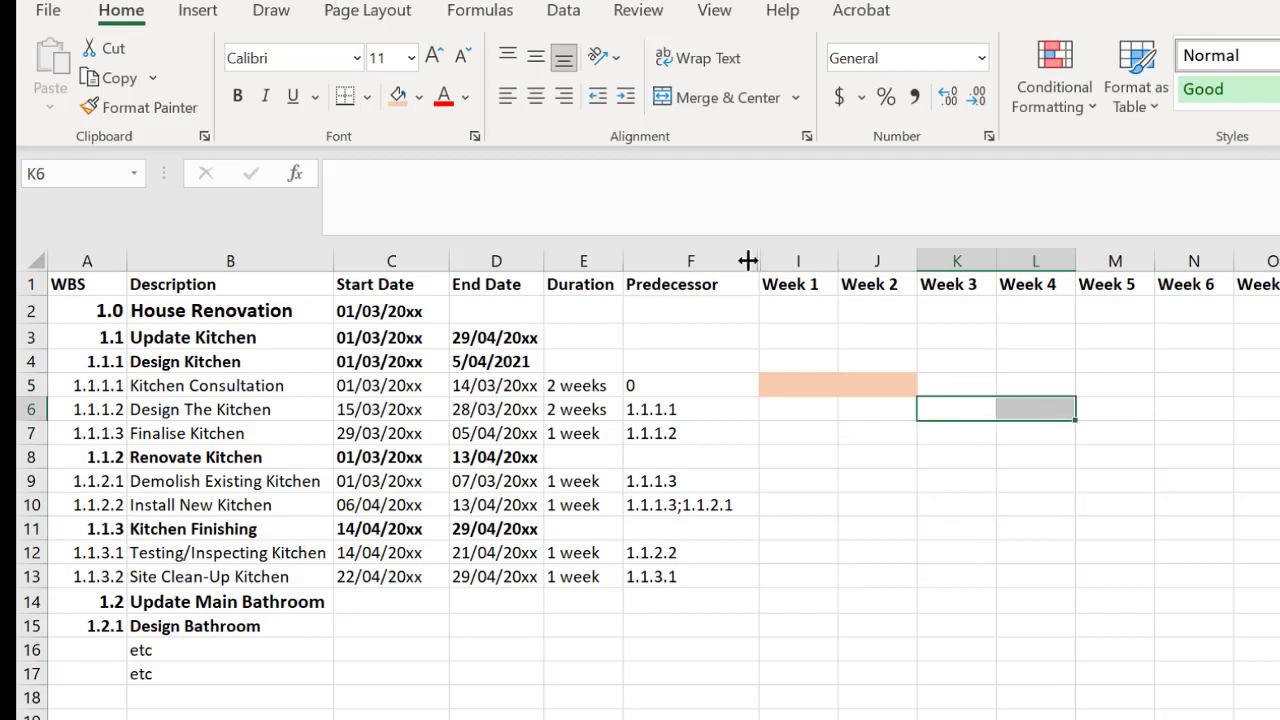
pyautogui.click(398, 97)
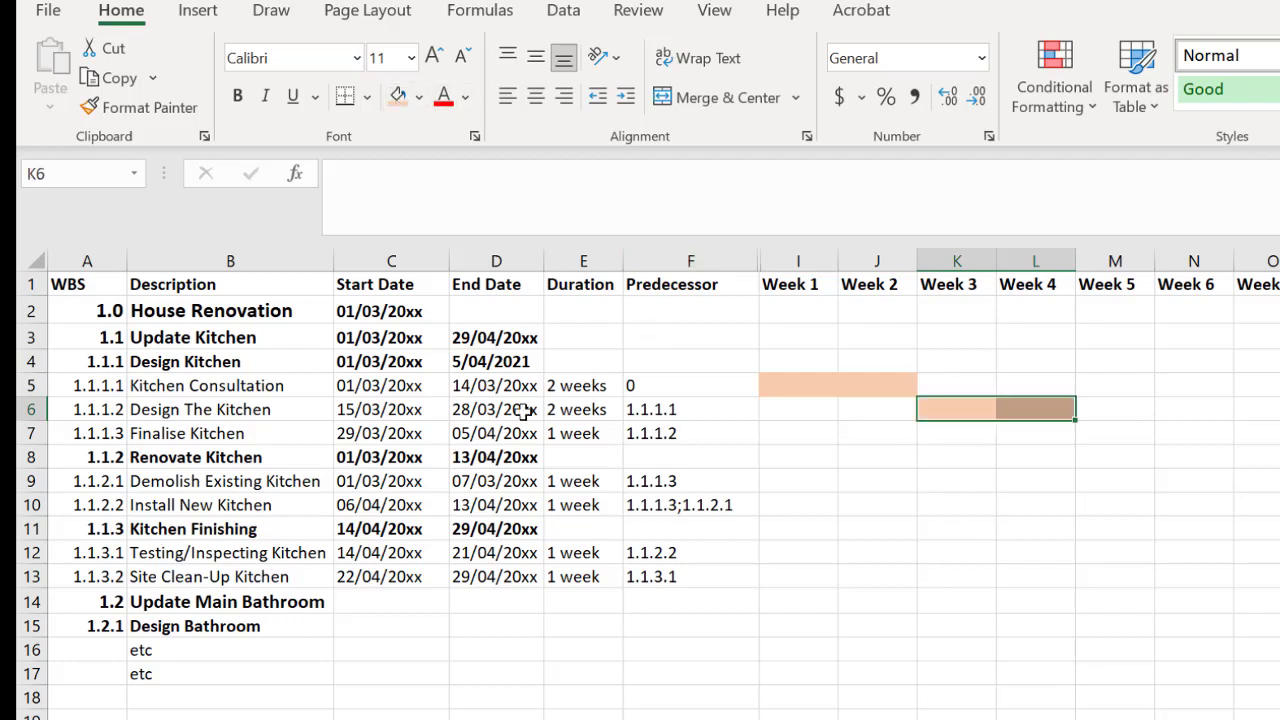
# Step: Fill light orange for Finalise Kitchen week 5, Demolish week 1 and Install week 6
pyautogui.click(1119, 435)
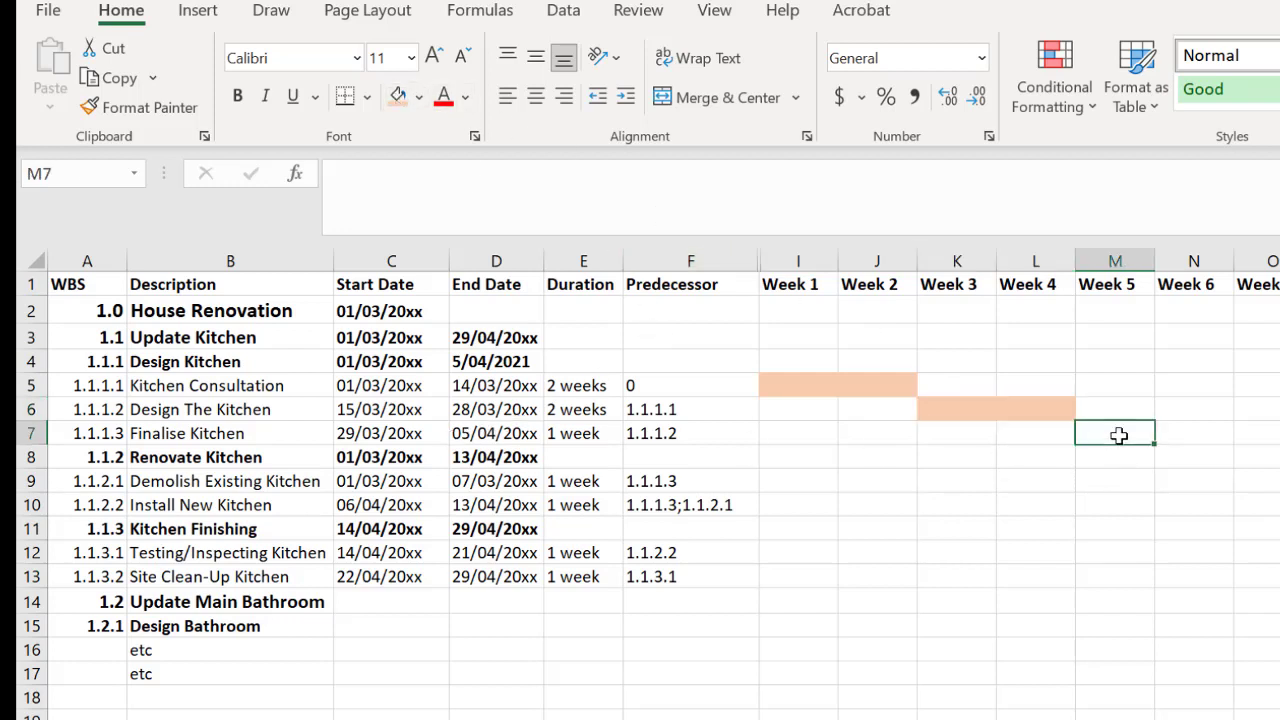
pyautogui.click(398, 97)
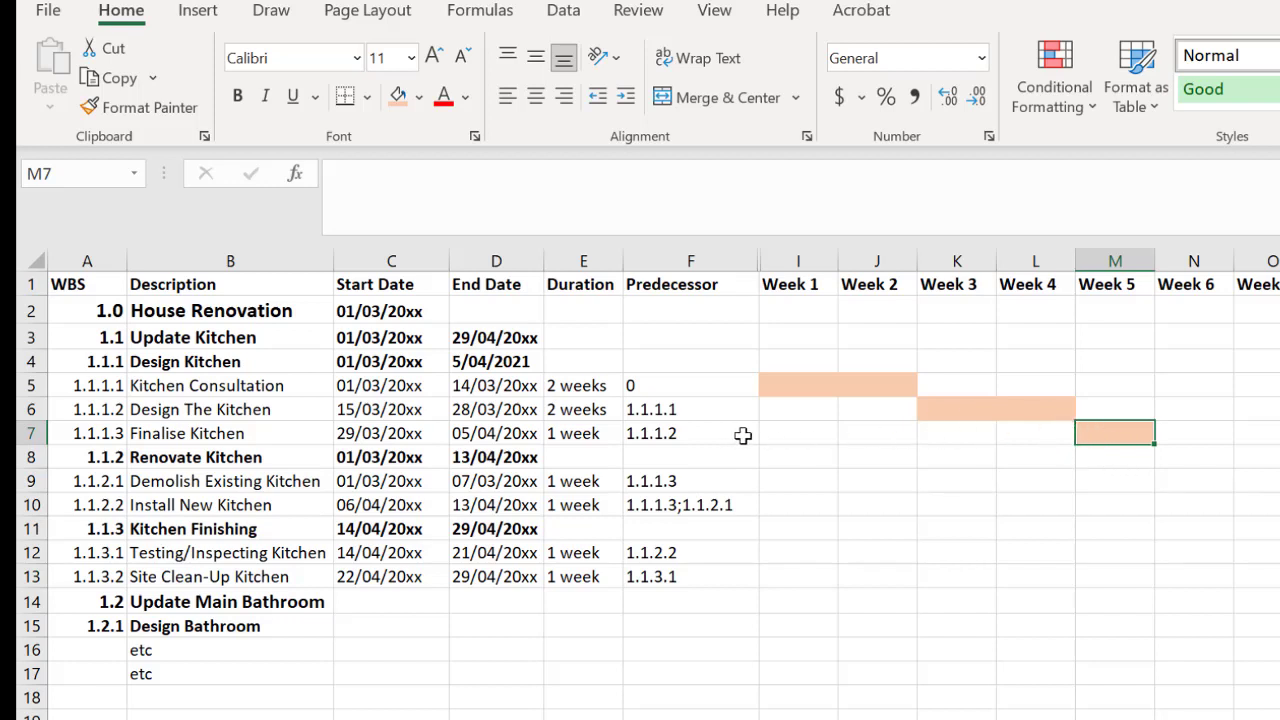
pyautogui.click(775, 485)
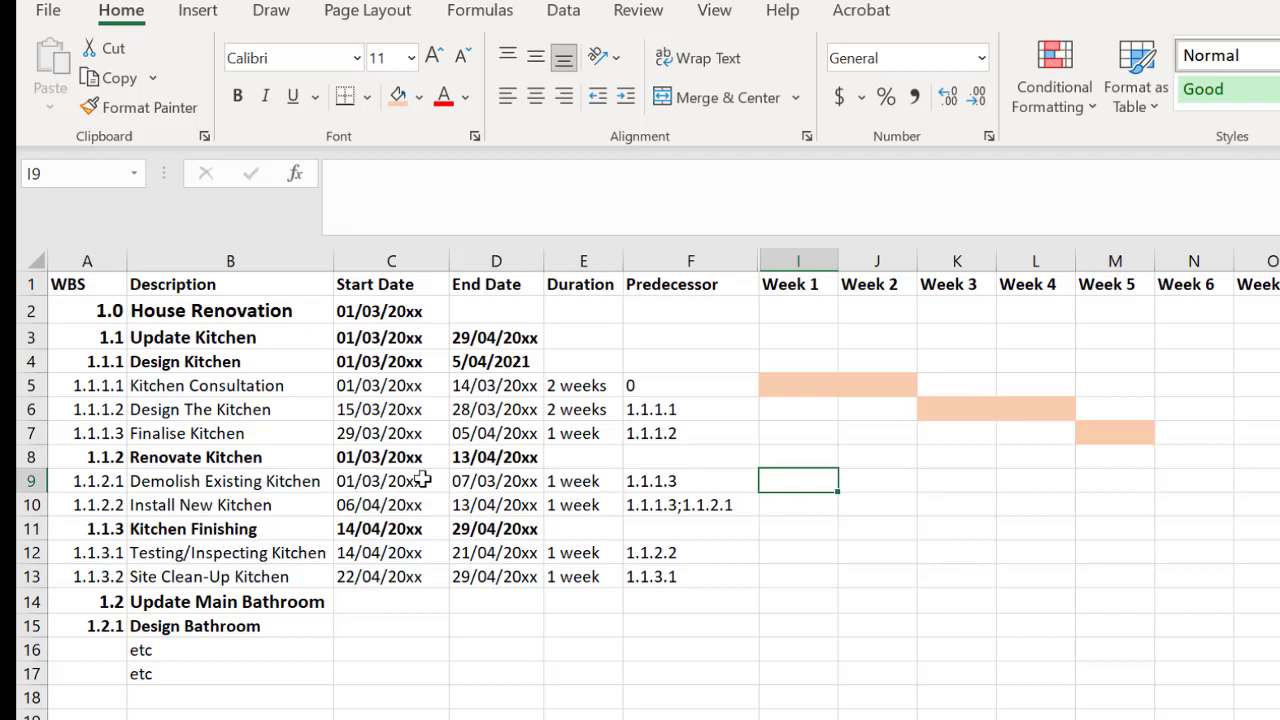
pyautogui.click(396, 99)
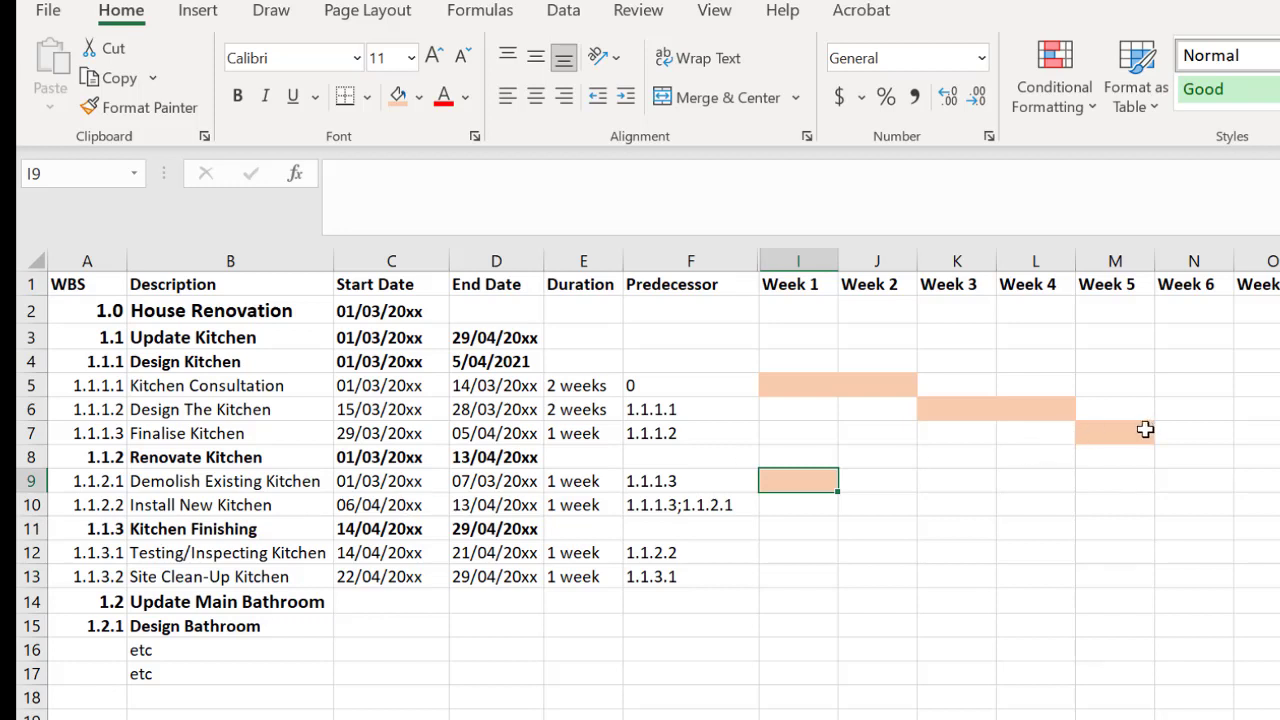
pyautogui.click(1180, 480)
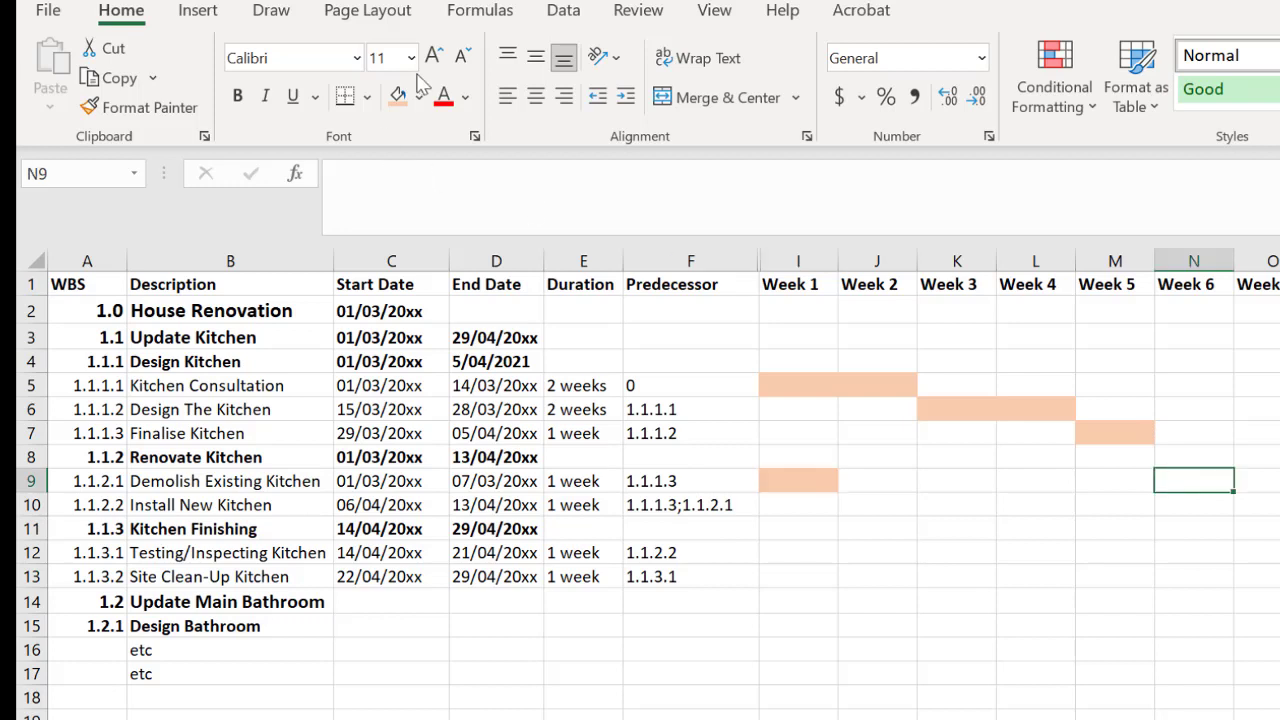
pyautogui.click(1180, 505)
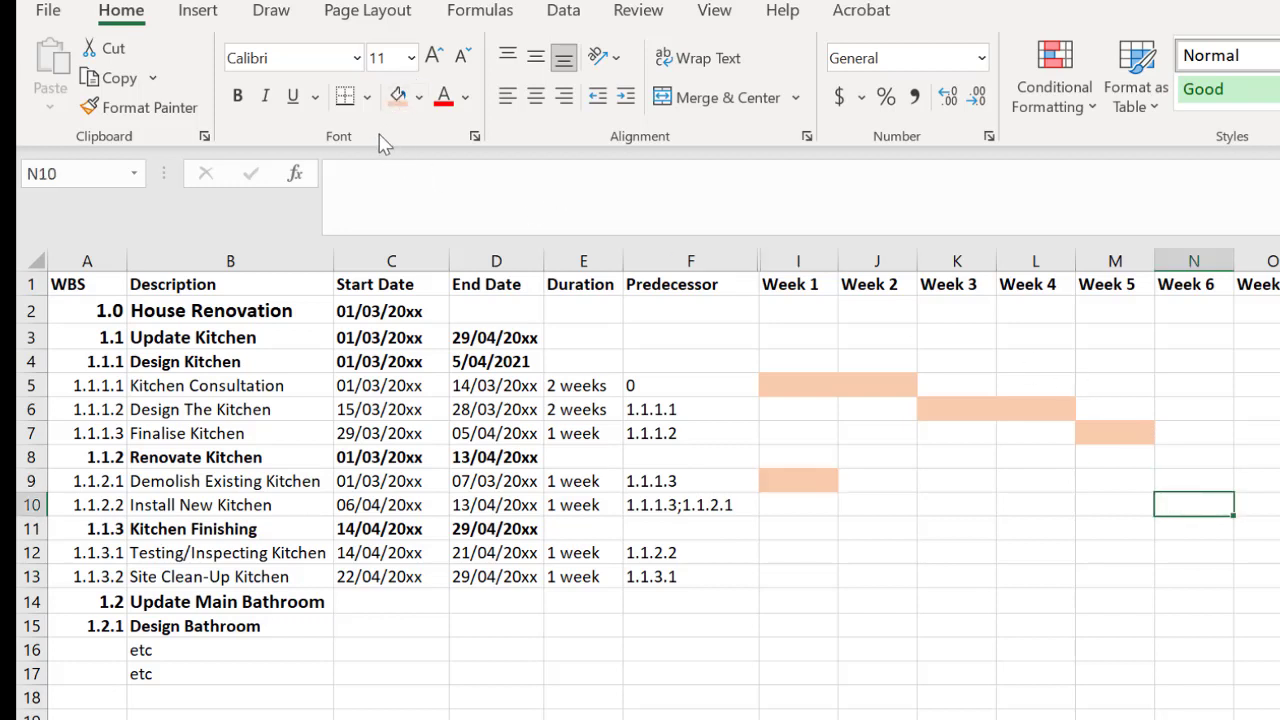
pyautogui.click(398, 96)
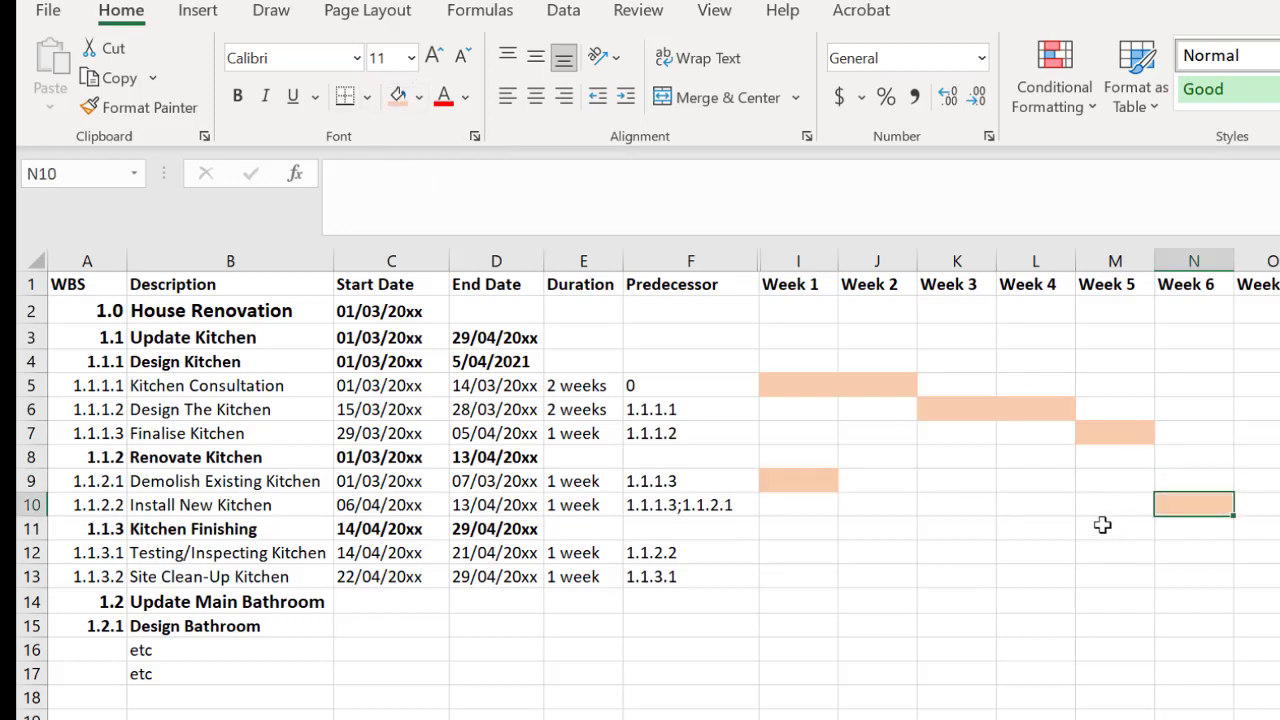
# Step: Fill J9:M9, weeks 2–5 of Demolish Existing Kitchen, green as its slack bar
pyautogui.moveTo(875, 487); pyautogui.dragTo(1091, 474)
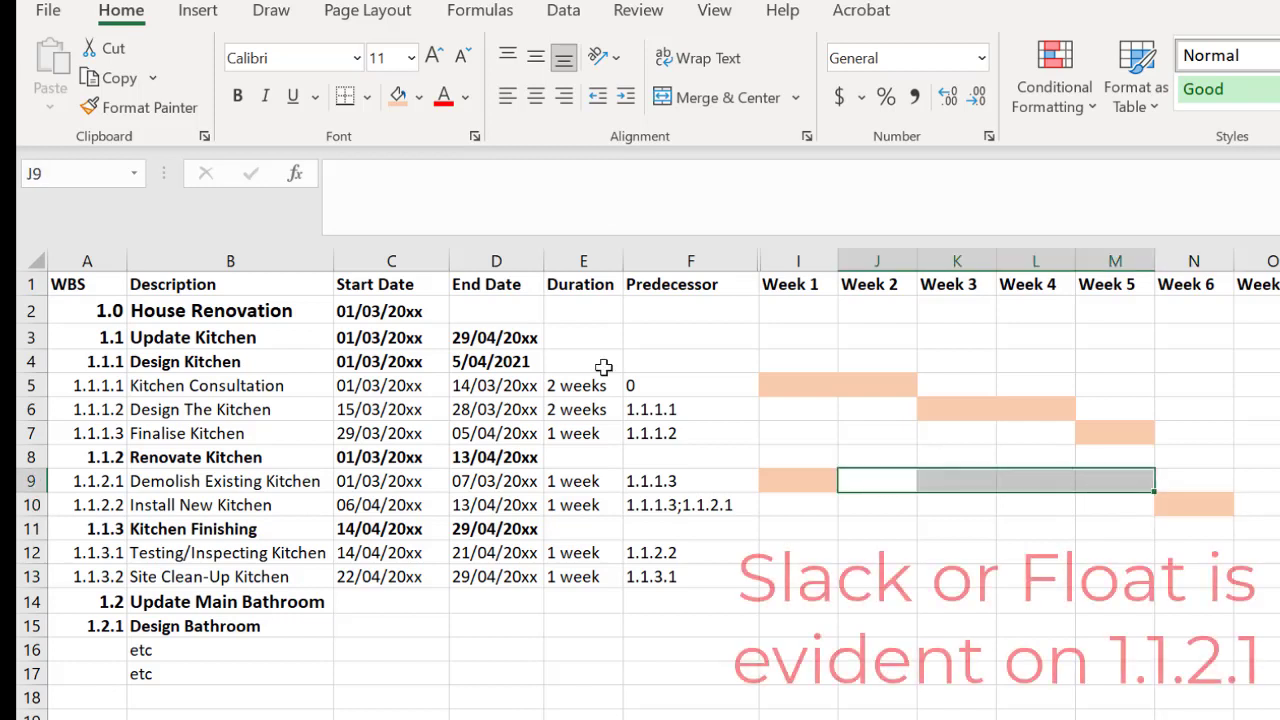
pyautogui.click(418, 97)
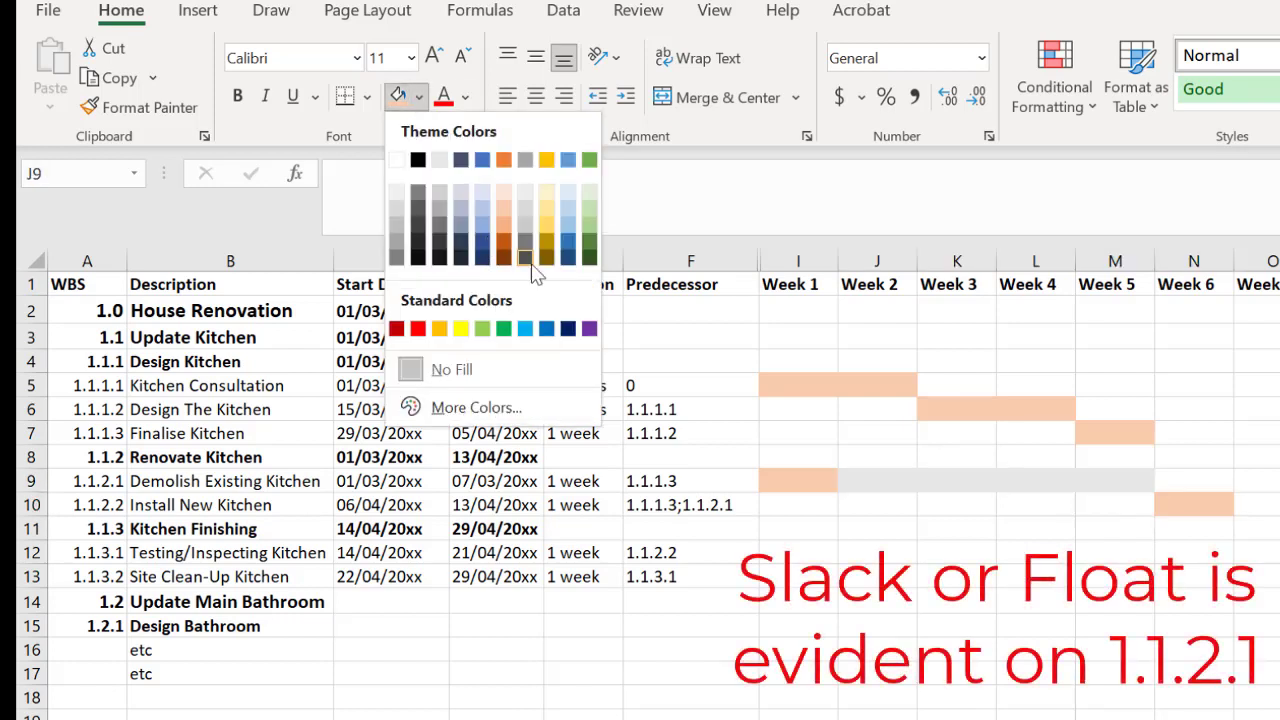
pyautogui.click(593, 228)
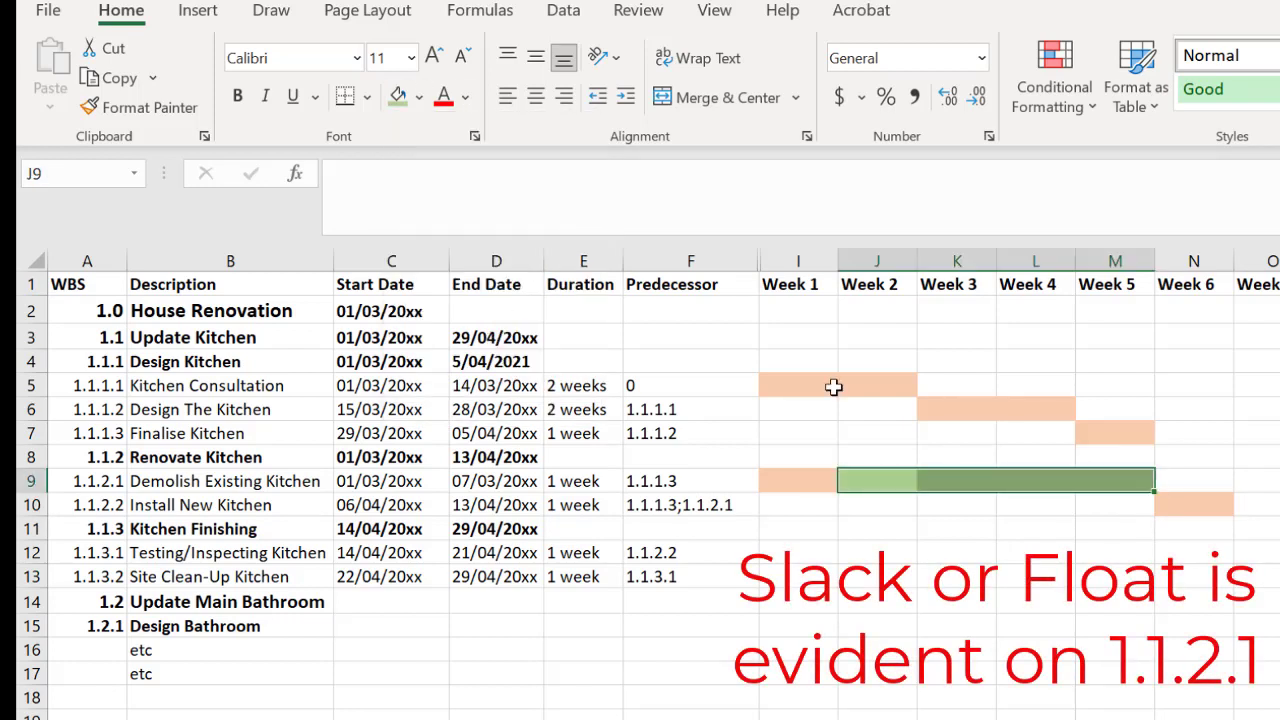
pyautogui.click(886, 480)
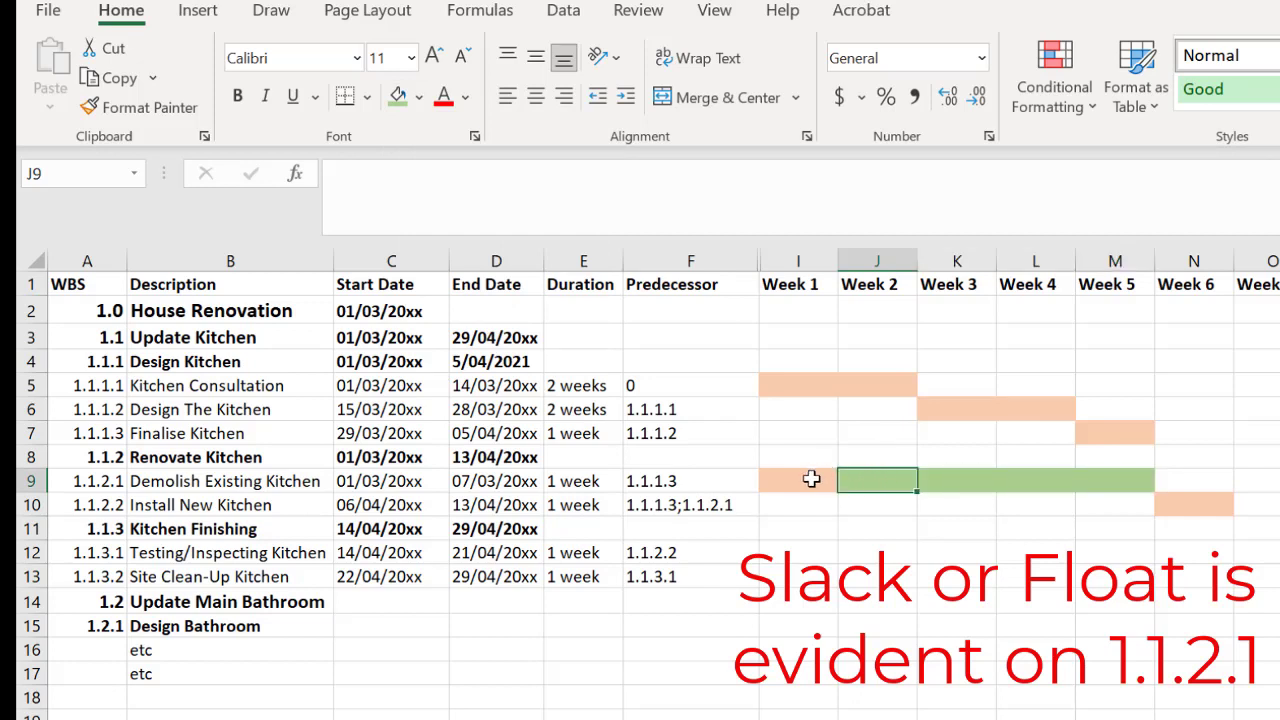
pyautogui.click(824, 480)
pyautogui.click(889, 480)
pyautogui.click(954, 485)
pyautogui.click(1017, 487)
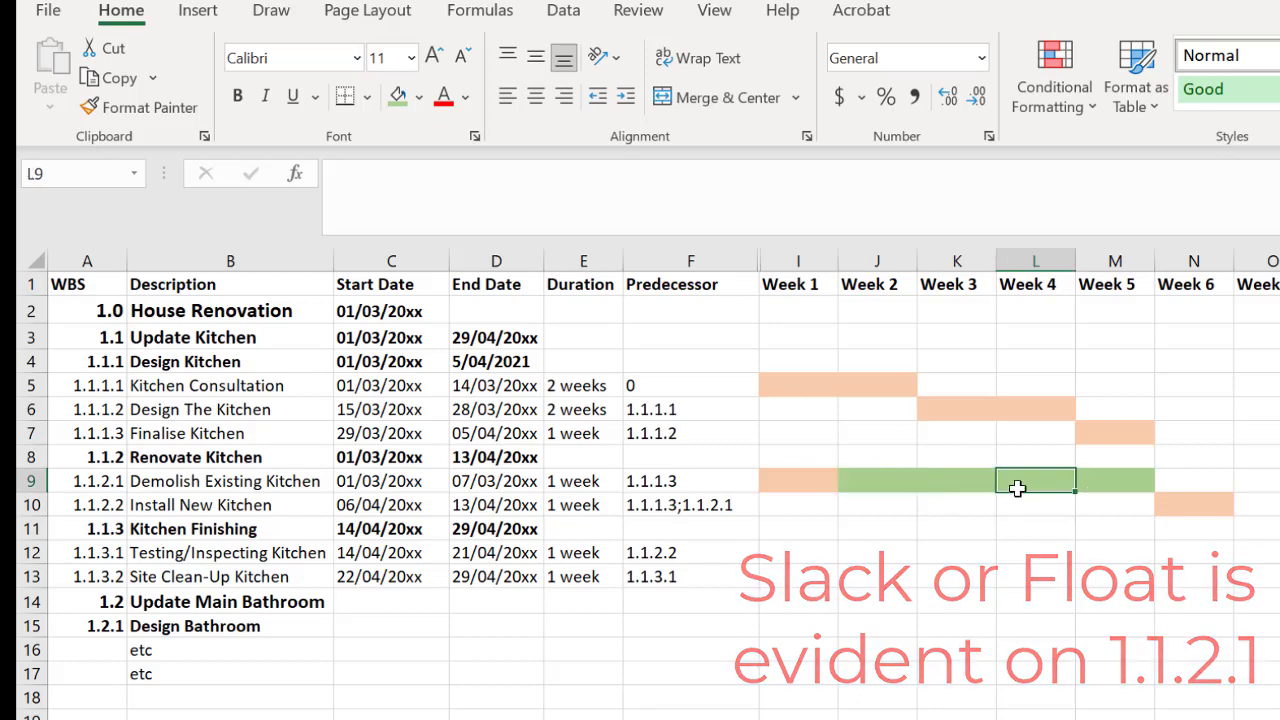
pyautogui.click(1108, 478)
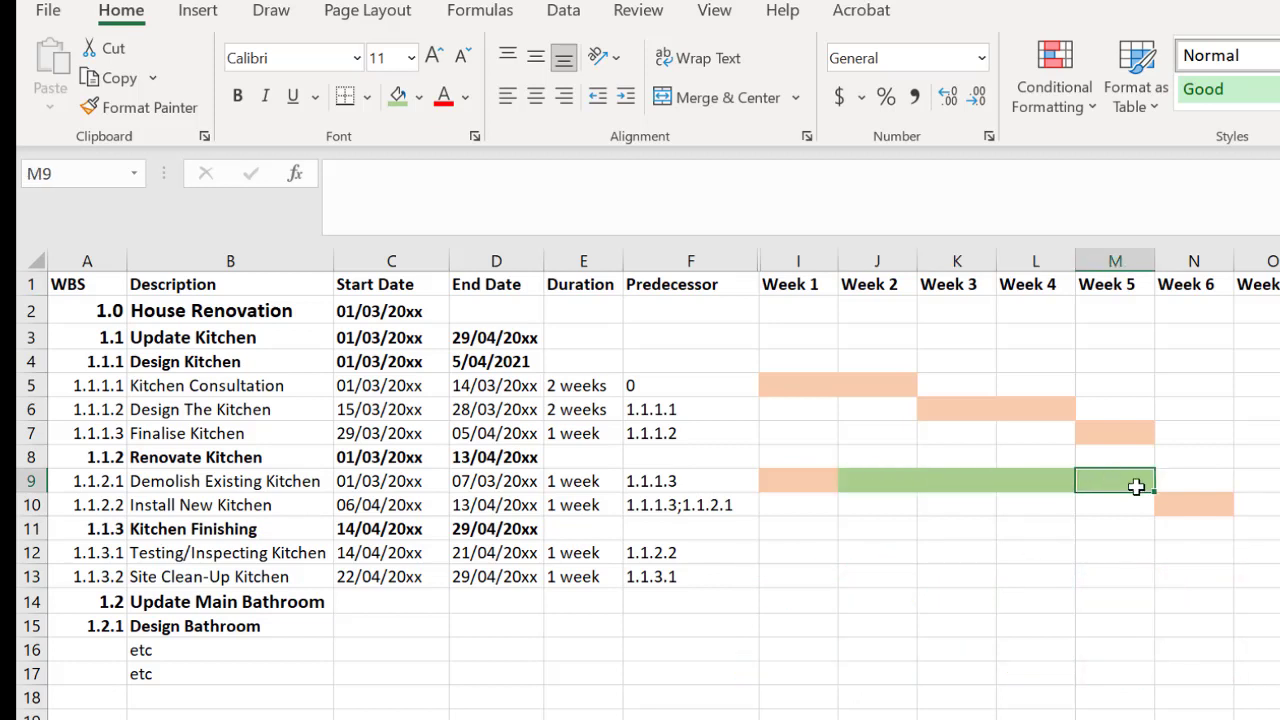
pyautogui.click(1189, 510)
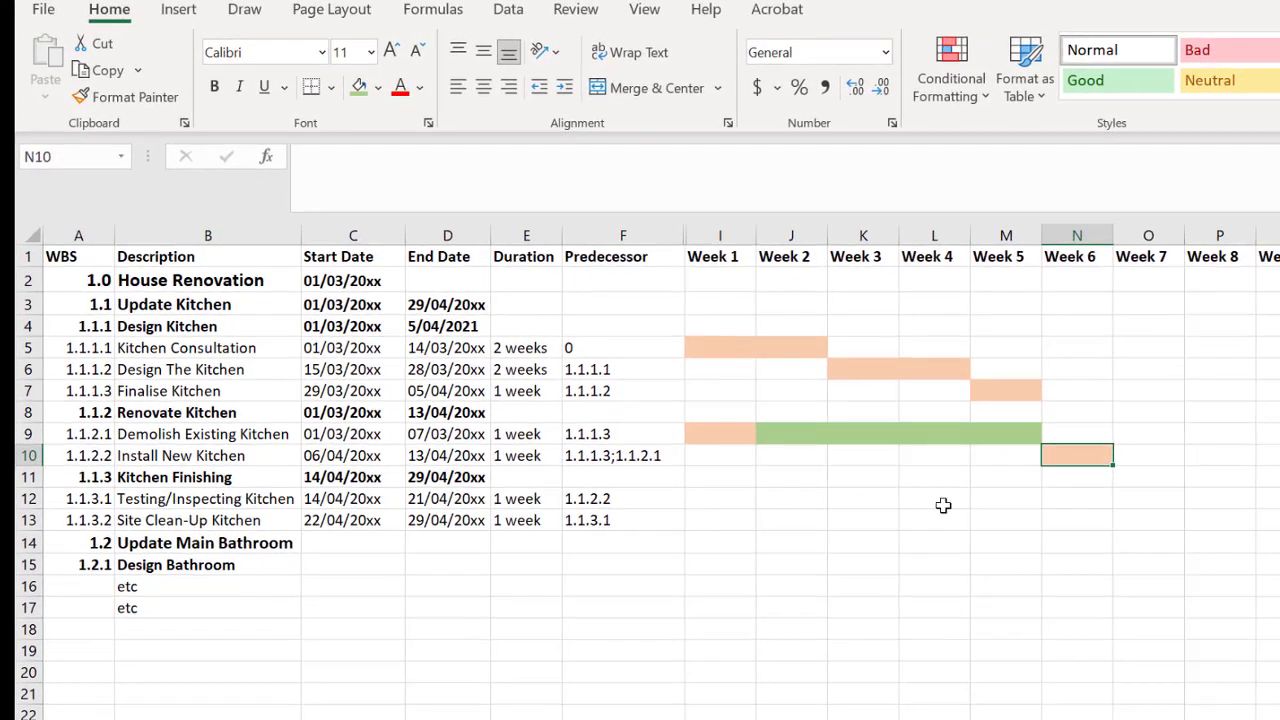
# Step: Fill light orange for Testing/Inspecting week 7 and Site Clean-Up week 8
pyautogui.click(1133, 498)
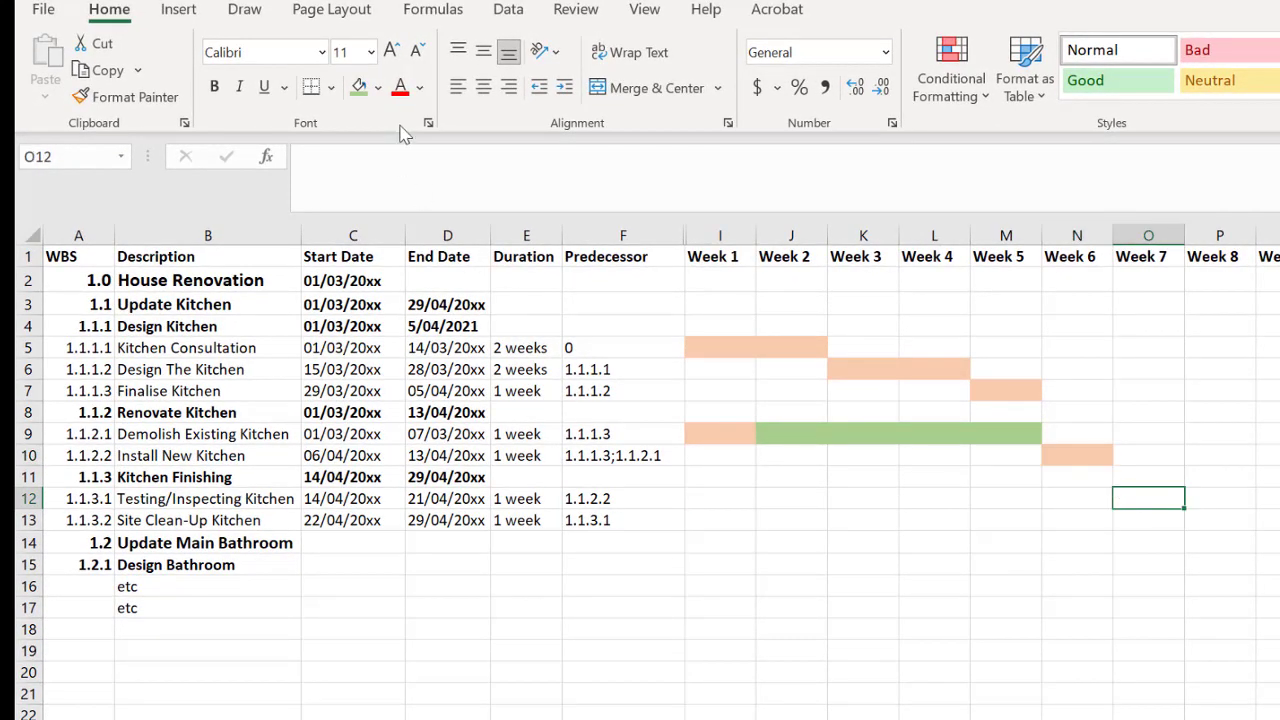
pyautogui.click(378, 88)
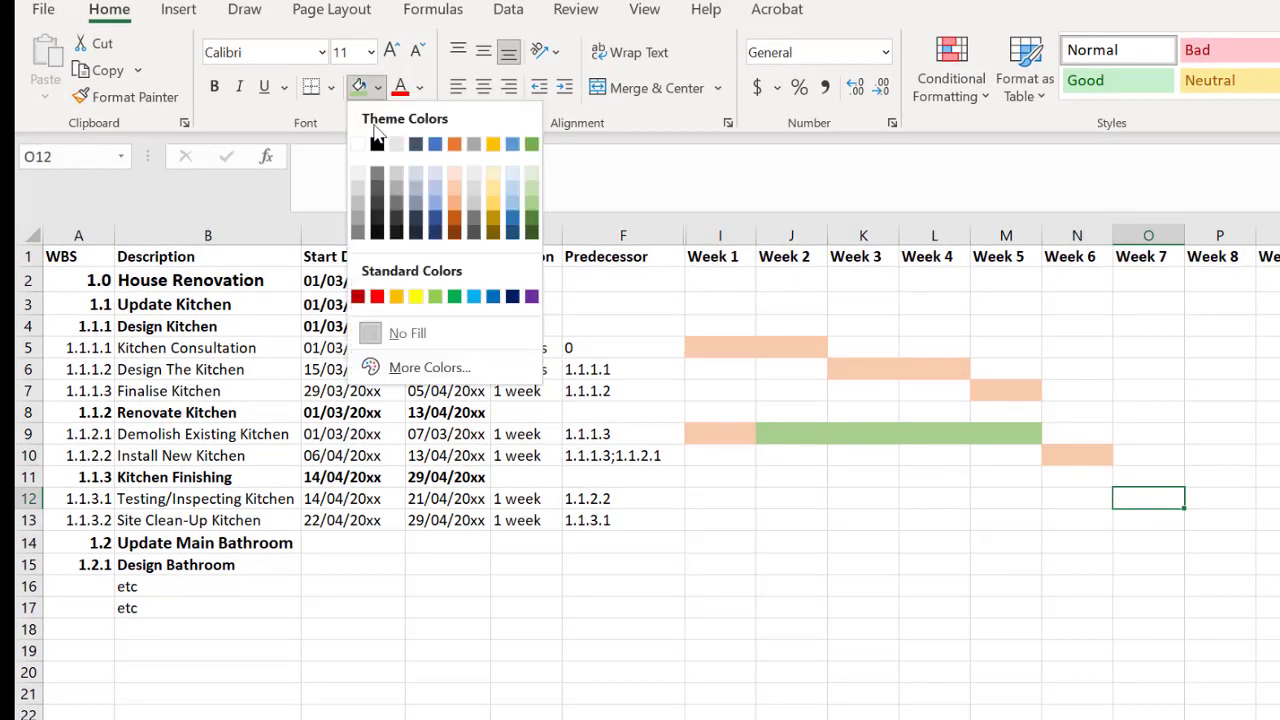
pyautogui.click(455, 196)
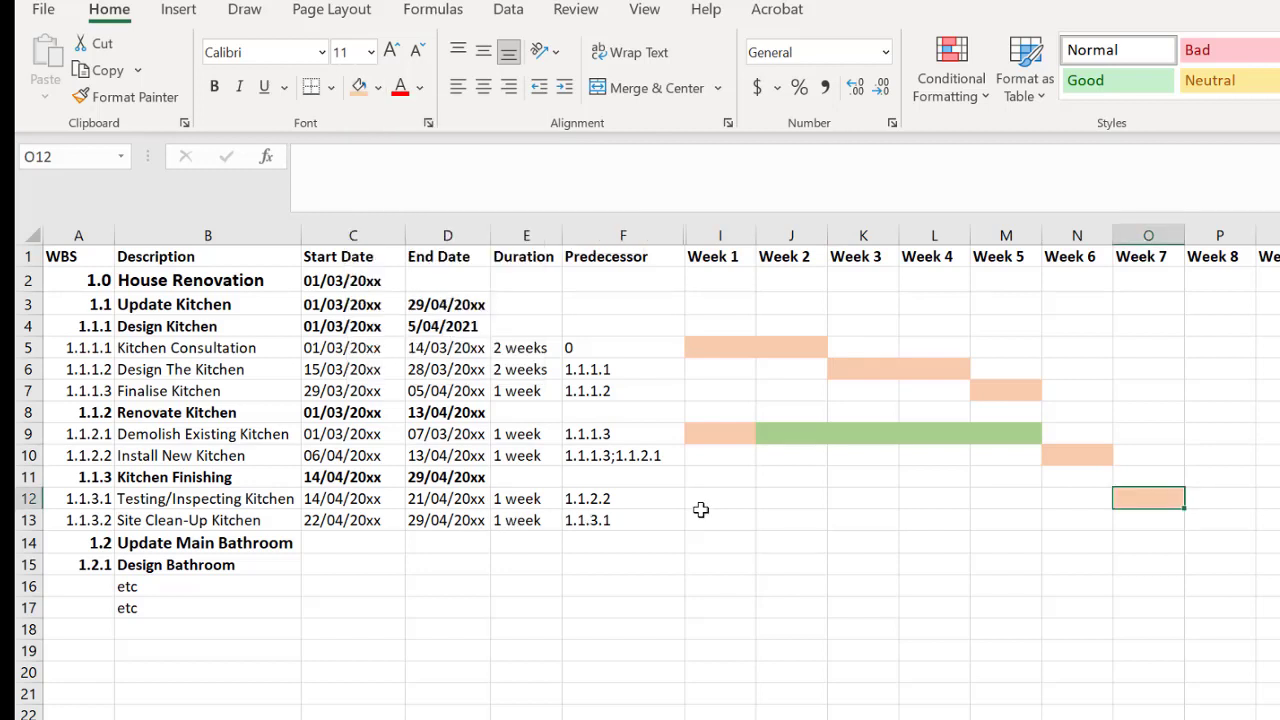
pyautogui.click(1206, 517)
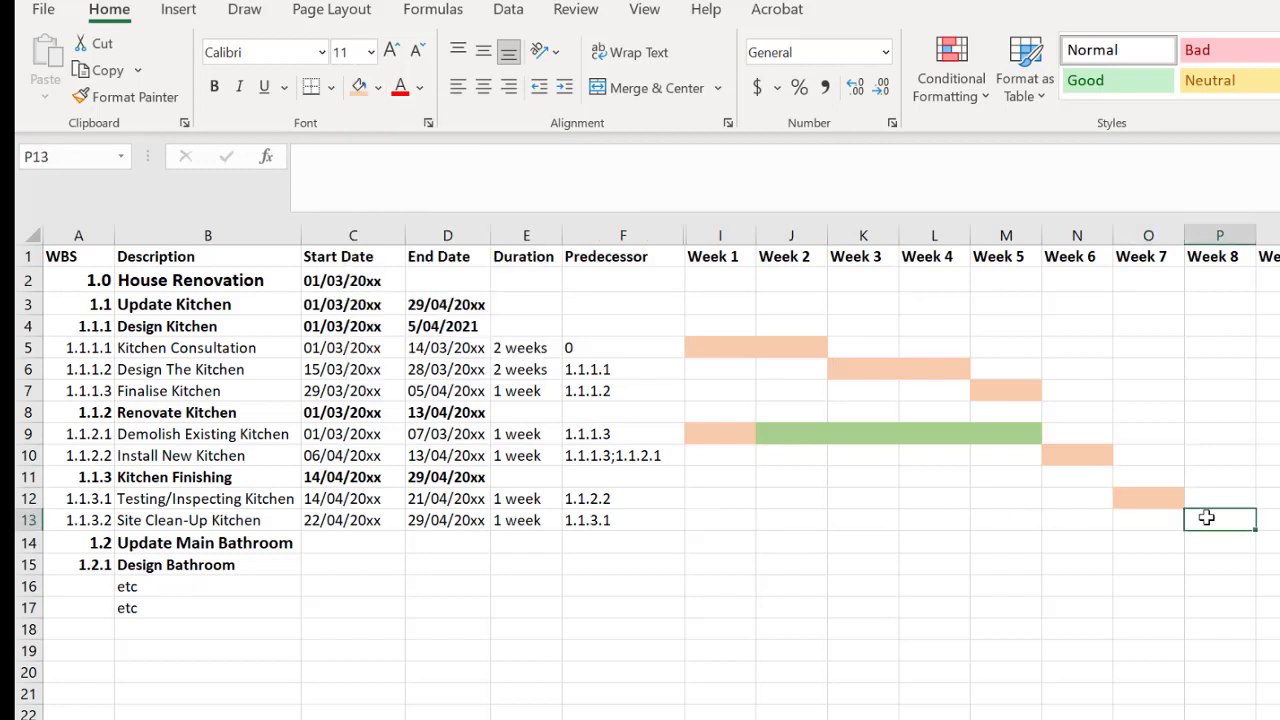
pyautogui.click(361, 90)
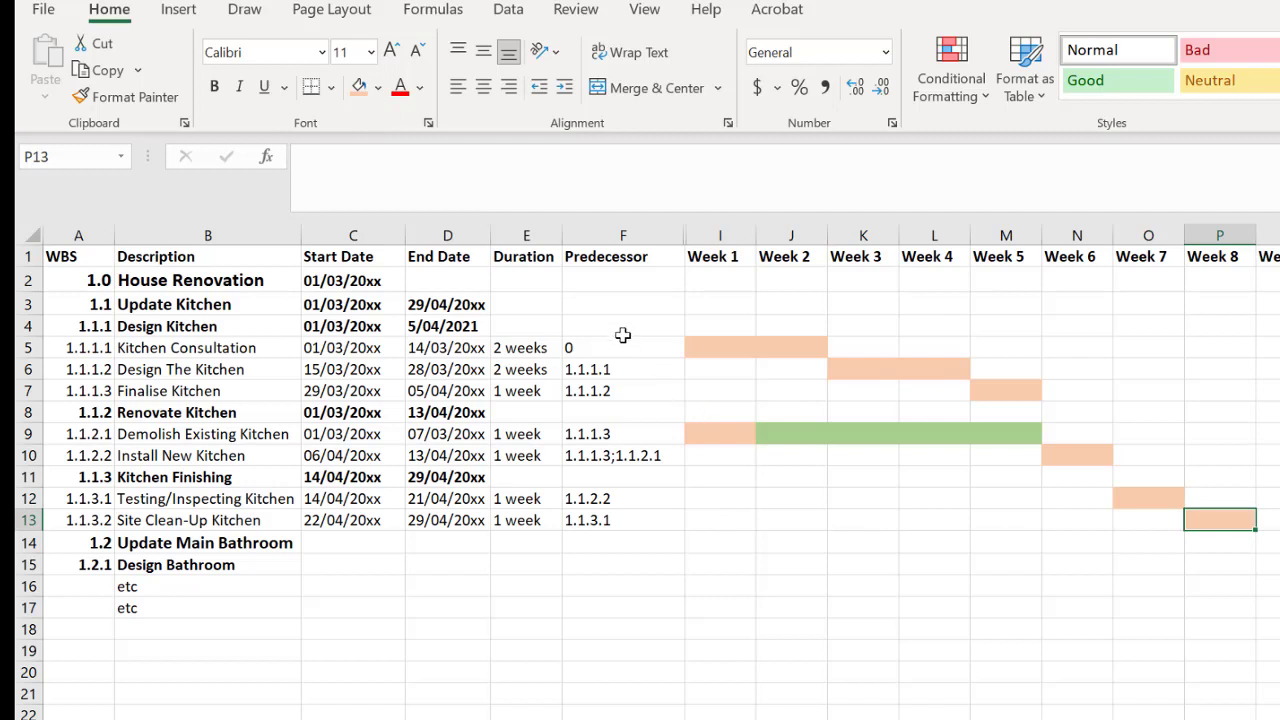
# Step: Shade blue summary bars: Design Kitchen weeks 1–5, Renovate Kitchen weeks 1–6, Kitchen Finishing weeks 7–8
pyautogui.moveTo(715, 321); pyautogui.dragTo(994, 323)
pyautogui.click(378, 87)
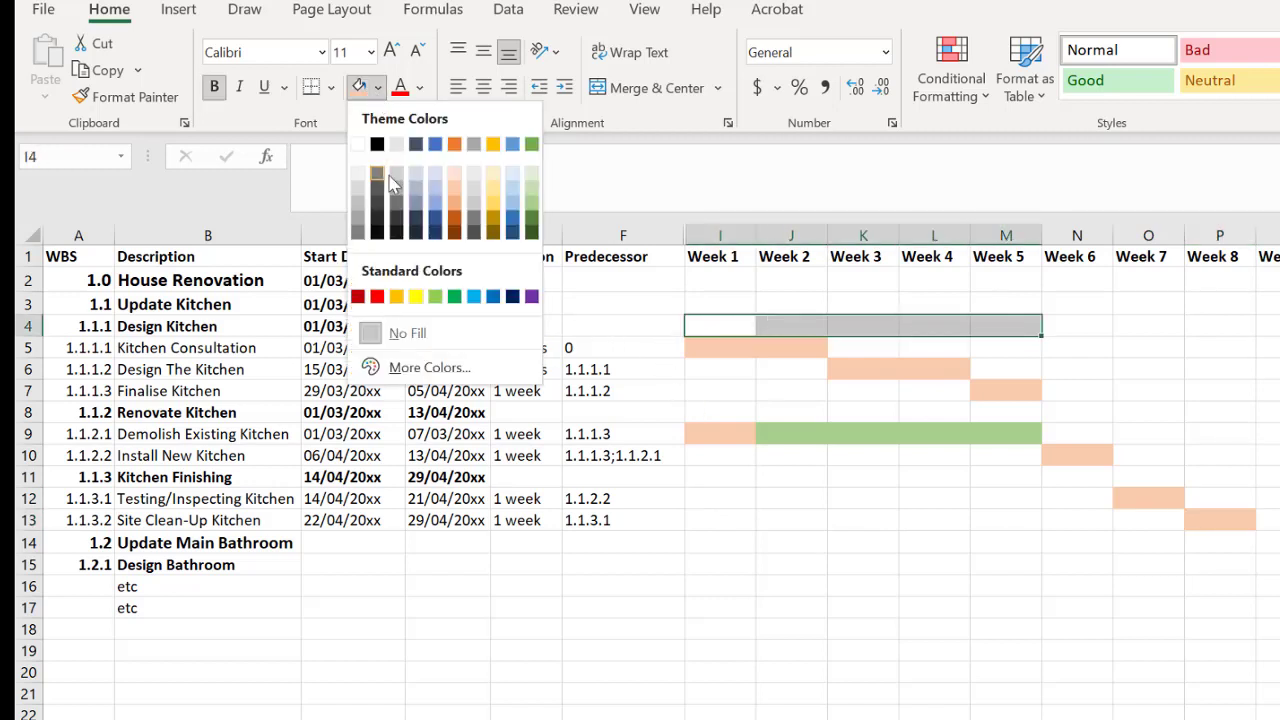
pyautogui.click(437, 213)
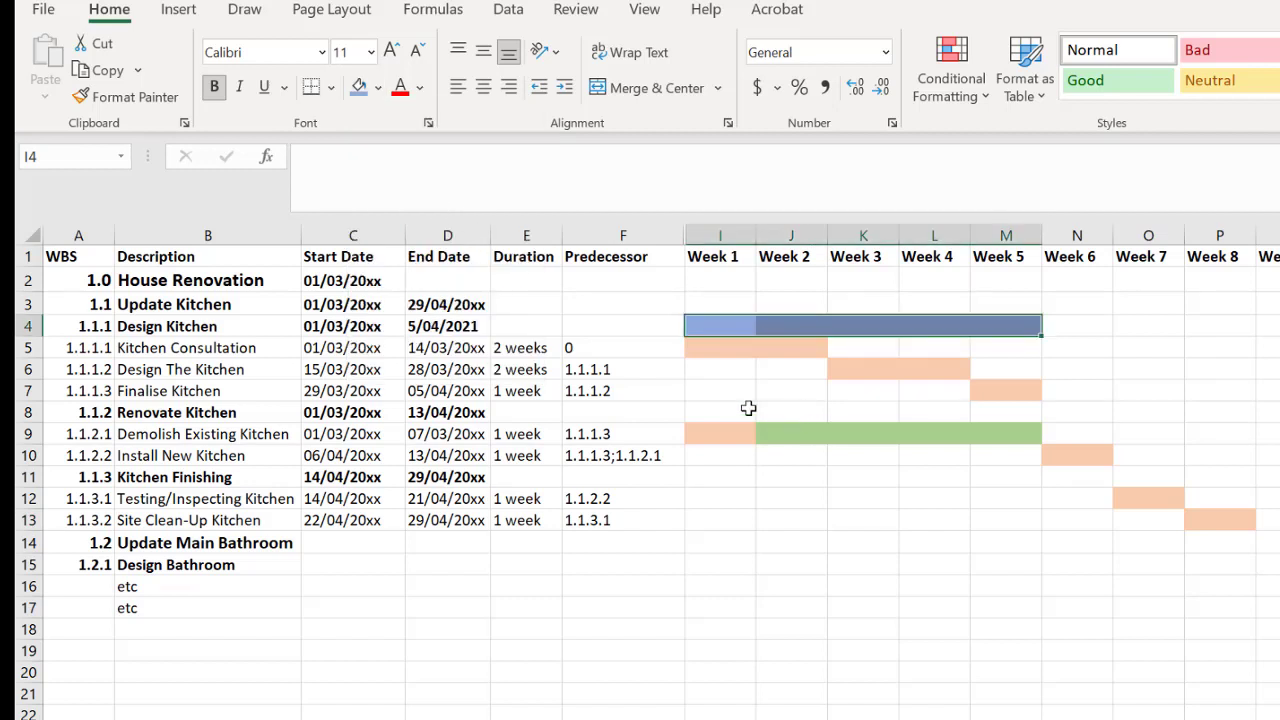
pyautogui.moveTo(724, 408); pyautogui.dragTo(1088, 410)
pyautogui.click(358, 87)
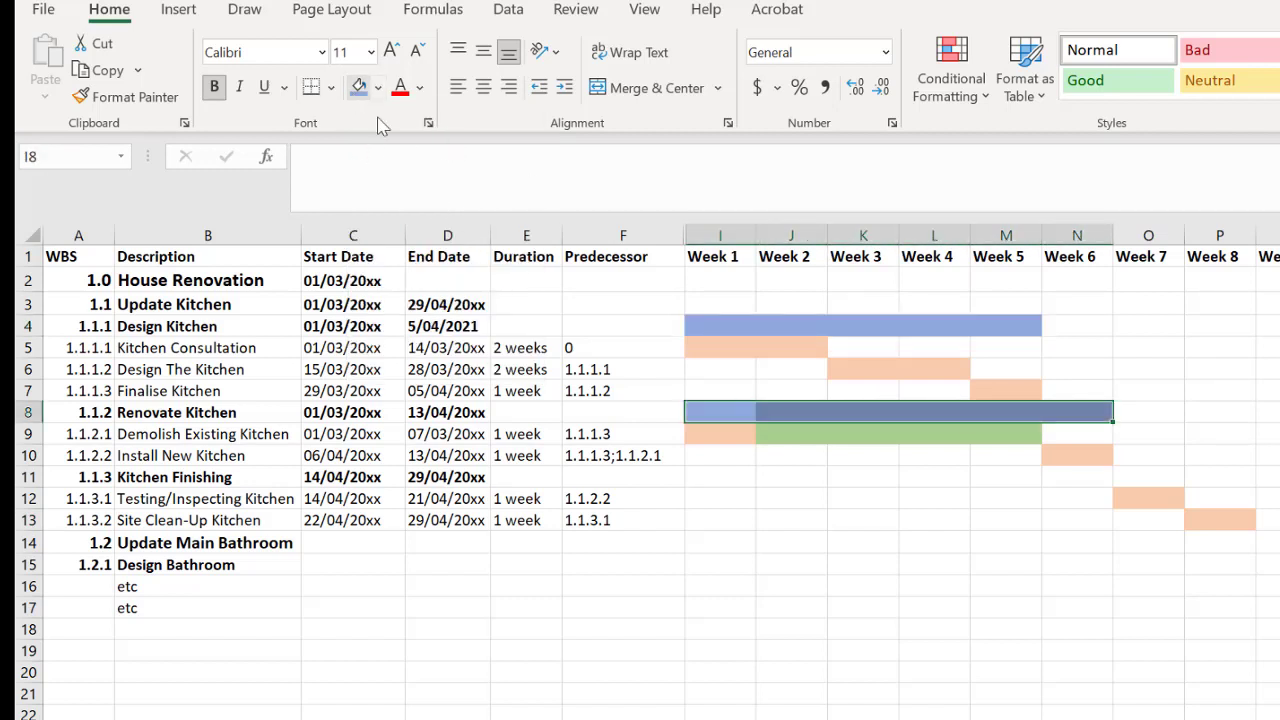
pyautogui.click(717, 432)
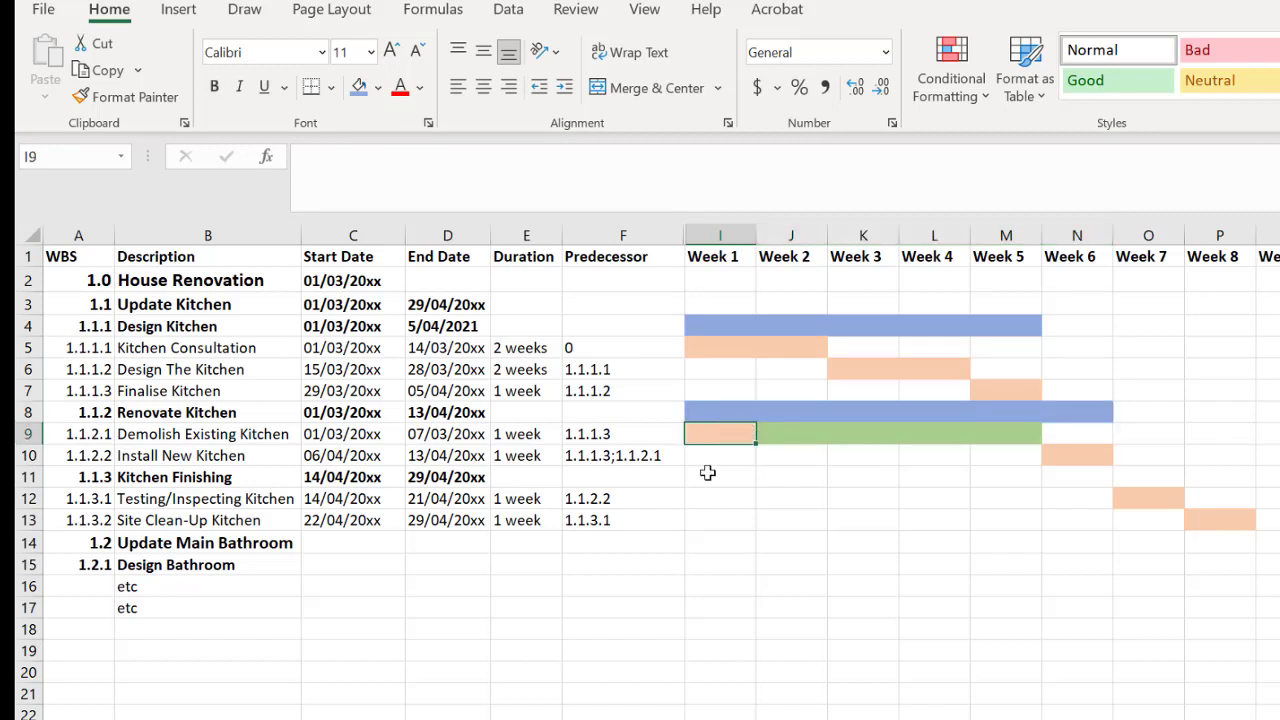
pyautogui.moveTo(1130, 477); pyautogui.dragTo(1190, 476)
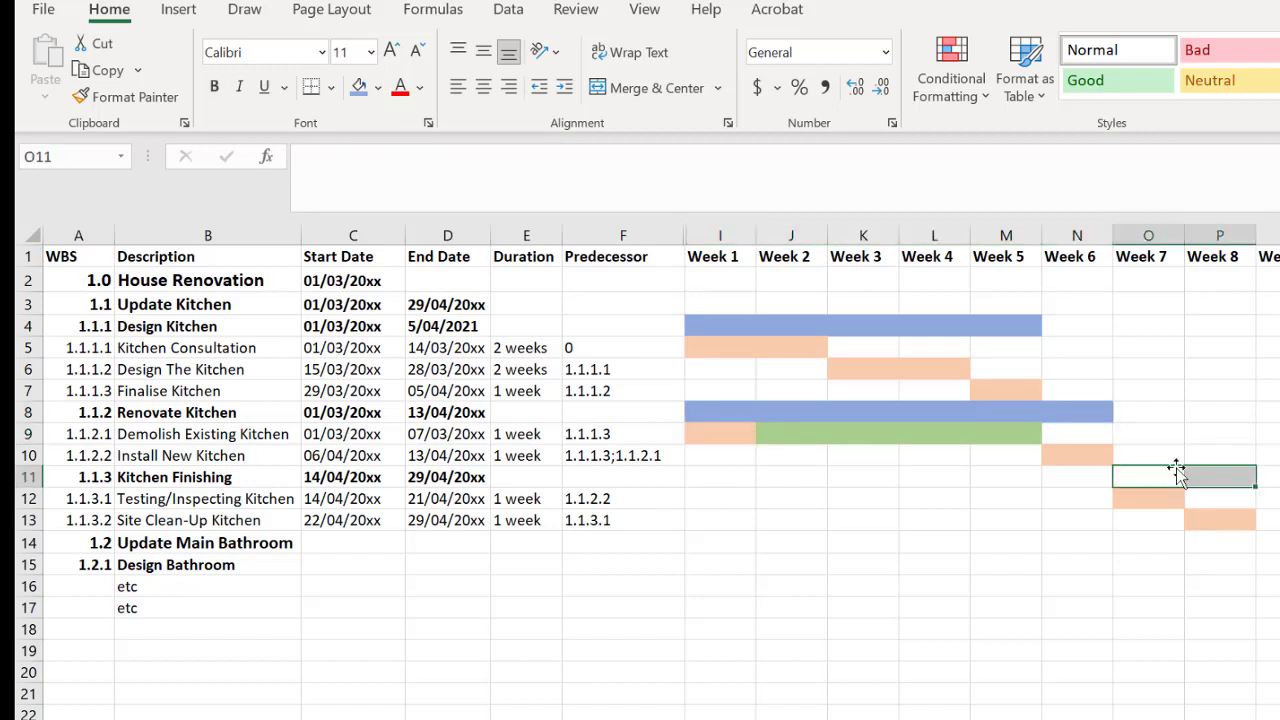
pyautogui.click(359, 88)
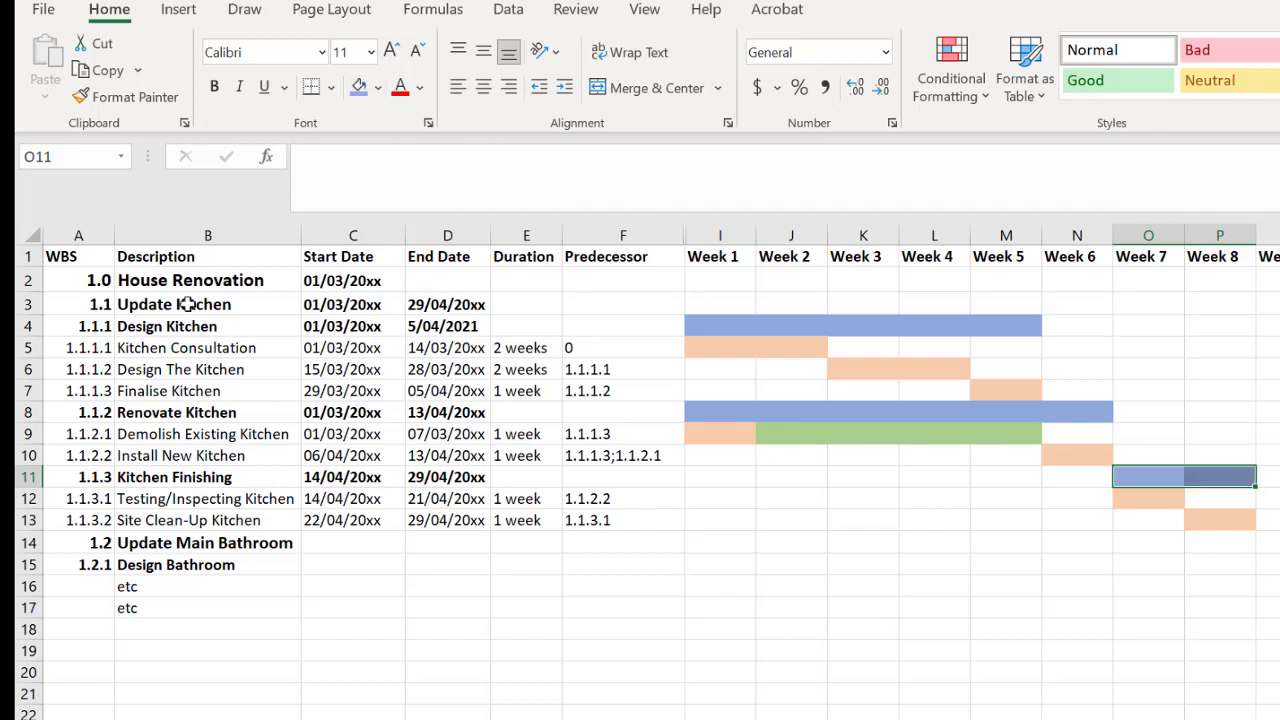
# Step: Fill the Update Kitchen row black across weeks 1–8
pyautogui.moveTo(708, 300); pyautogui.dragTo(1211, 297)
pyautogui.click(378, 88)
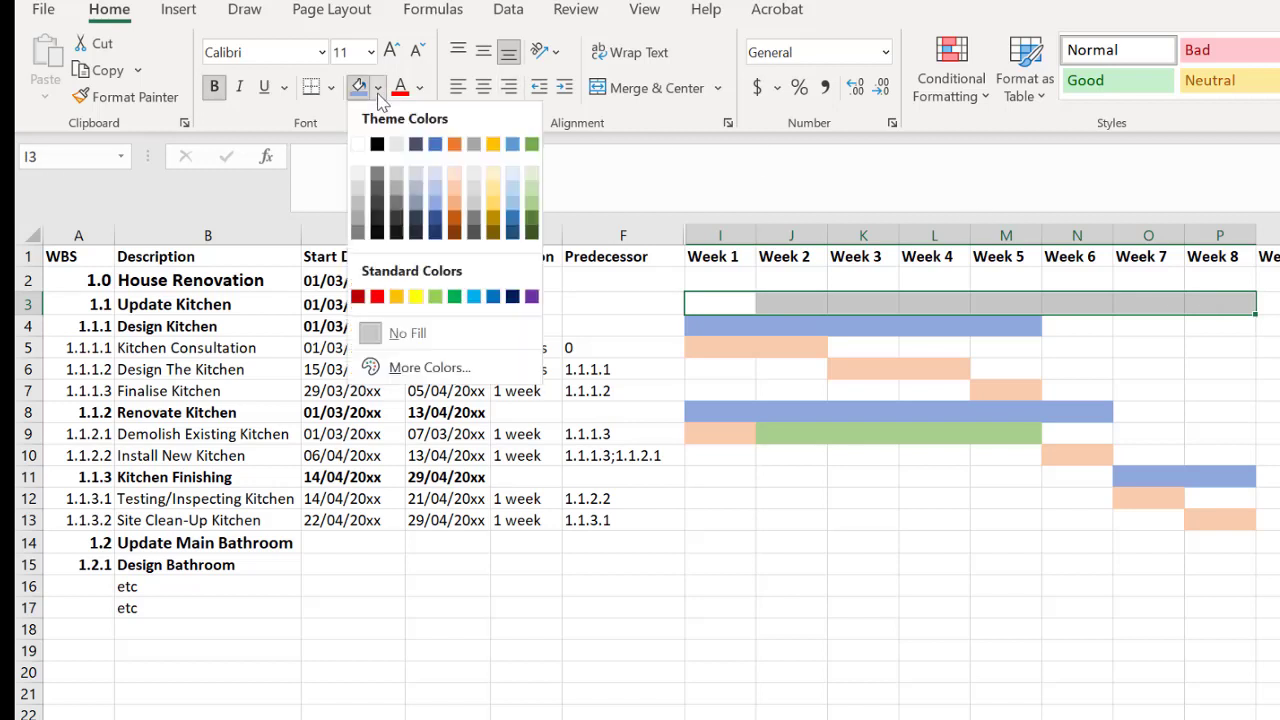
pyautogui.click(378, 148)
pyautogui.click(950, 668)
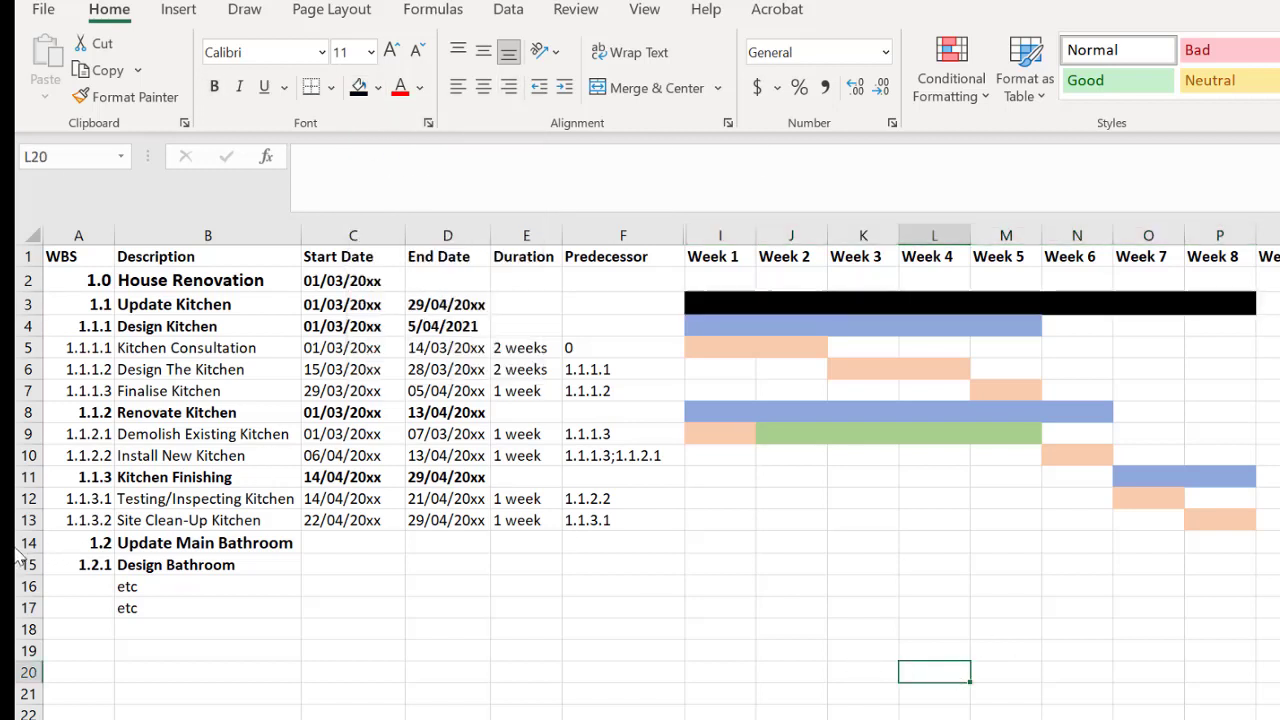
# Step: Unhide the % Complete and Resources columns by dragging their borders
pyautogui.moveTo(27, 543); pyautogui.dragTo(634, 656)
pyautogui.click(692, 670)
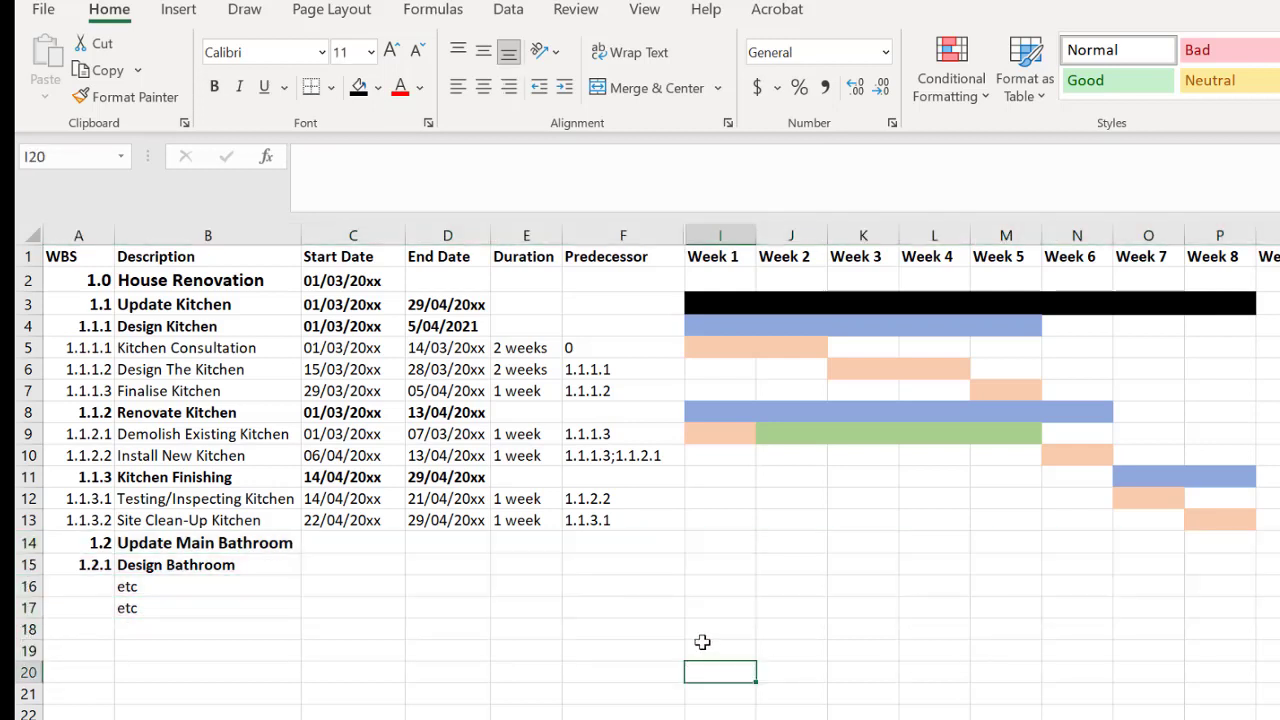
pyautogui.moveTo(686, 233); pyautogui.dragTo(796, 231)
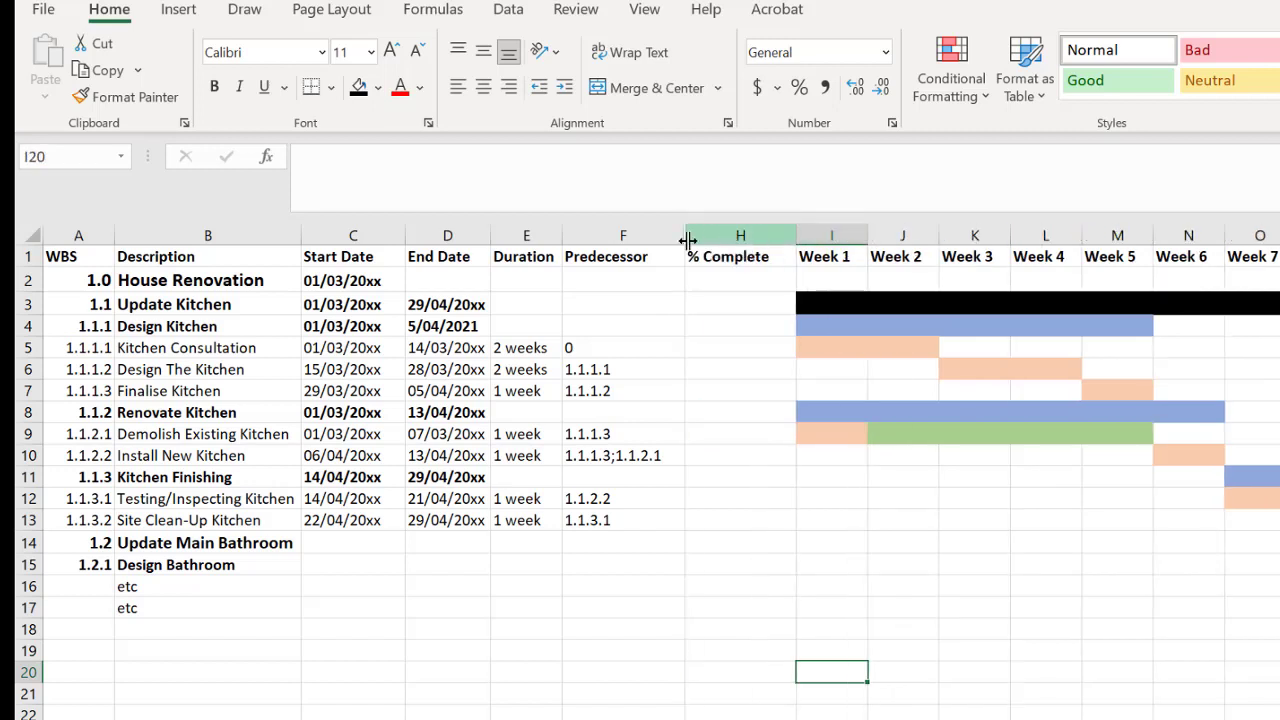
pyautogui.moveTo(687, 240); pyautogui.dragTo(767, 238)
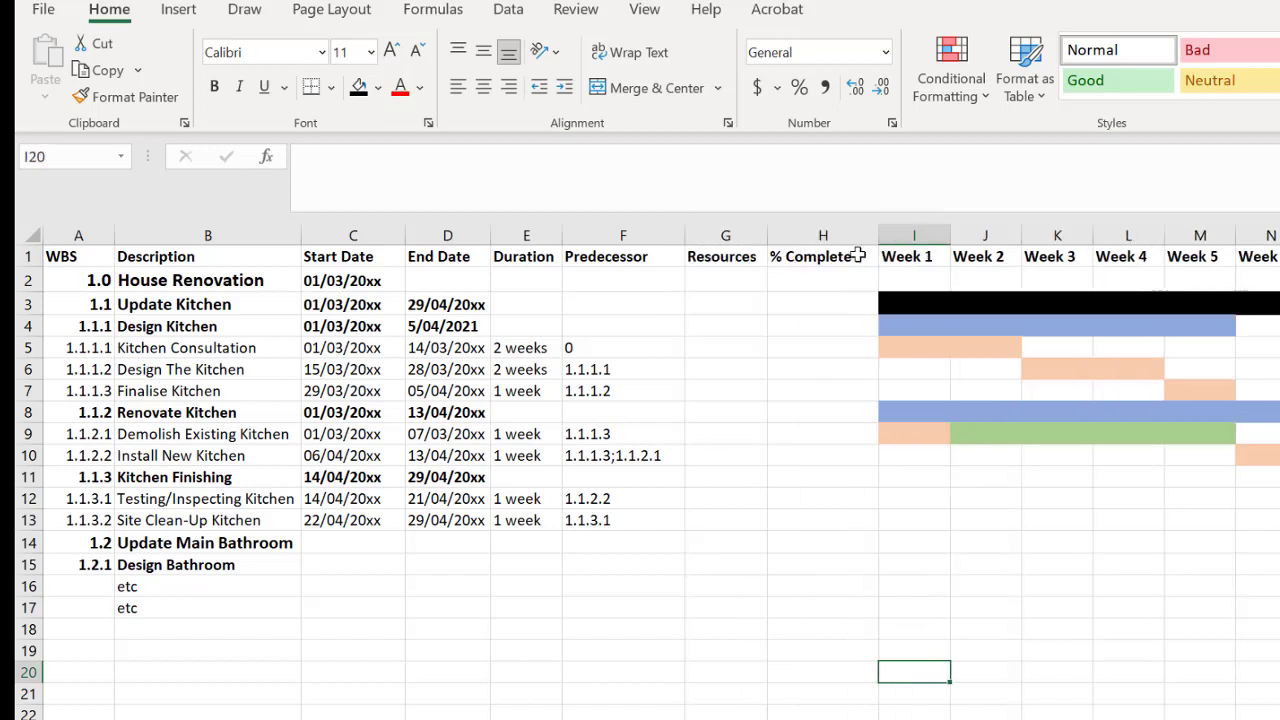
# Step: Enter the project manager's name as Update Kitchen's resource and widen the Resources column
pyautogui.click(730, 304)
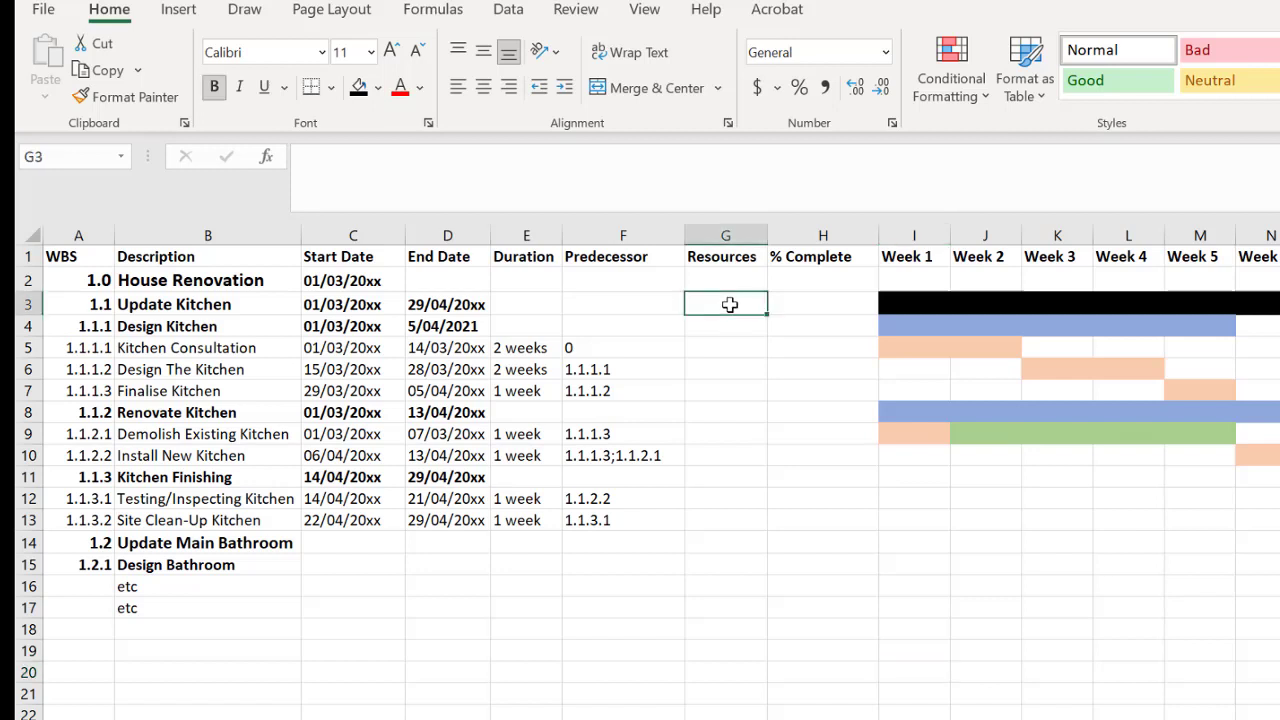
pyautogui.write('Pe')
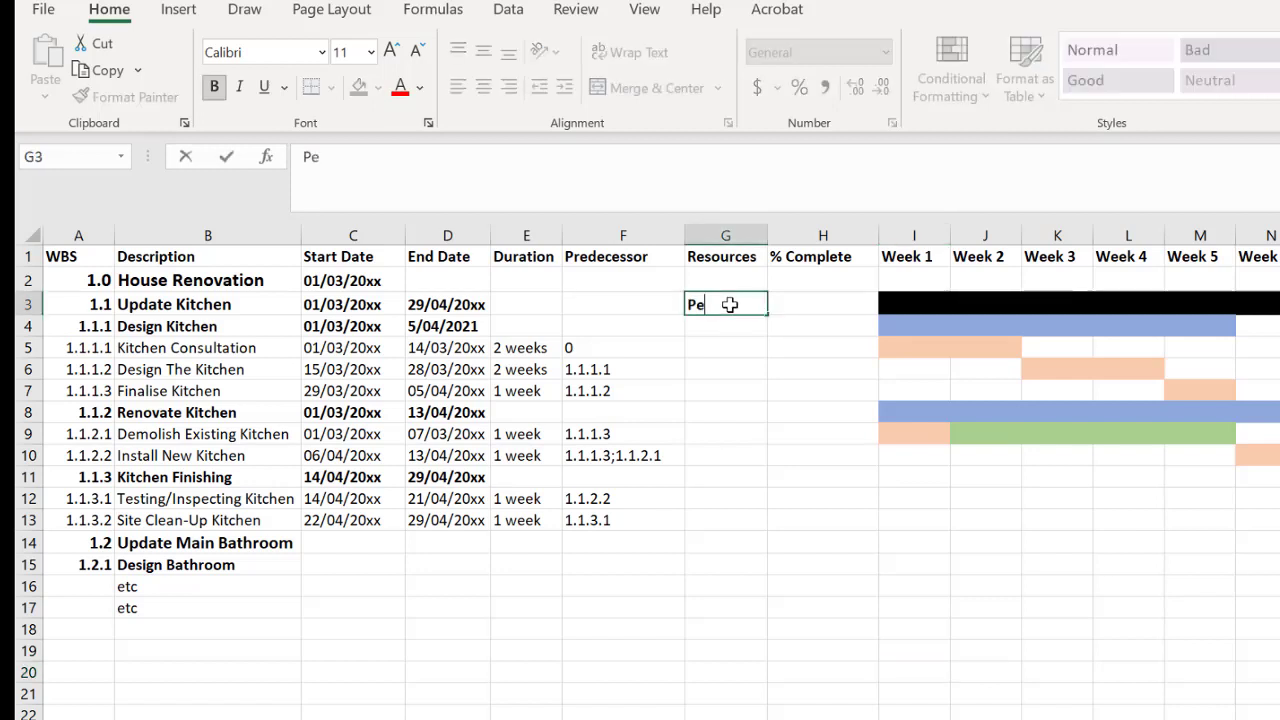
pyautogui.write('nny Shm')
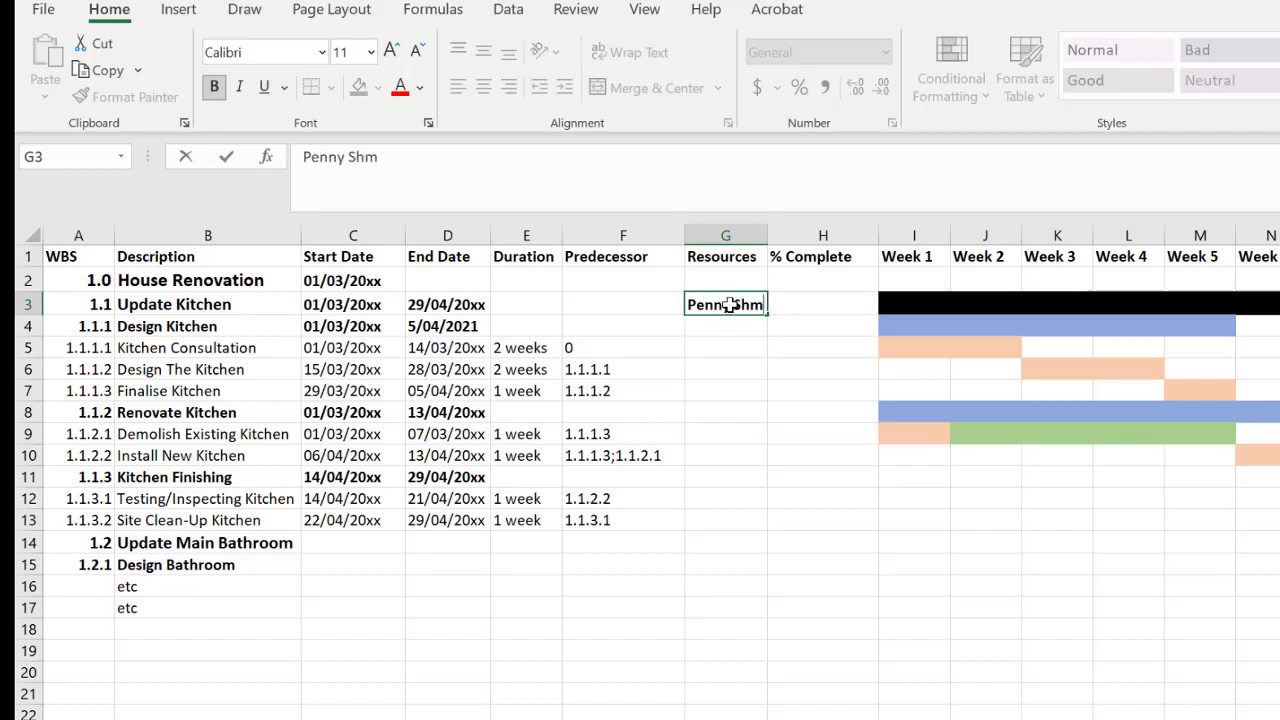
pyautogui.press('BackSpace')
pyautogui.press('BackSpace')
pyautogui.write('mith')
pyautogui.click(771, 235)
pyautogui.moveTo(768, 235); pyautogui.dragTo(778, 235)
pyautogui.click(761, 307)
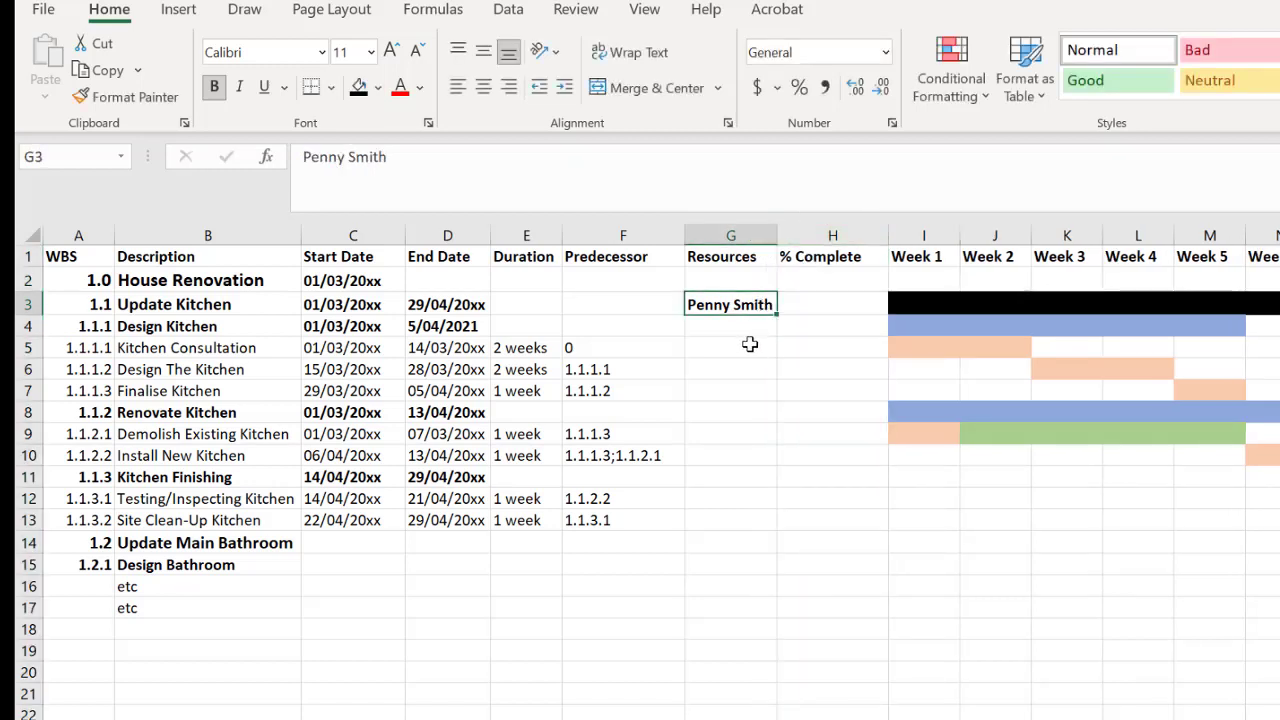
# Step: Enter the builder's name as the resource for Demolish Existing Kitchen
pyautogui.click(727, 432)
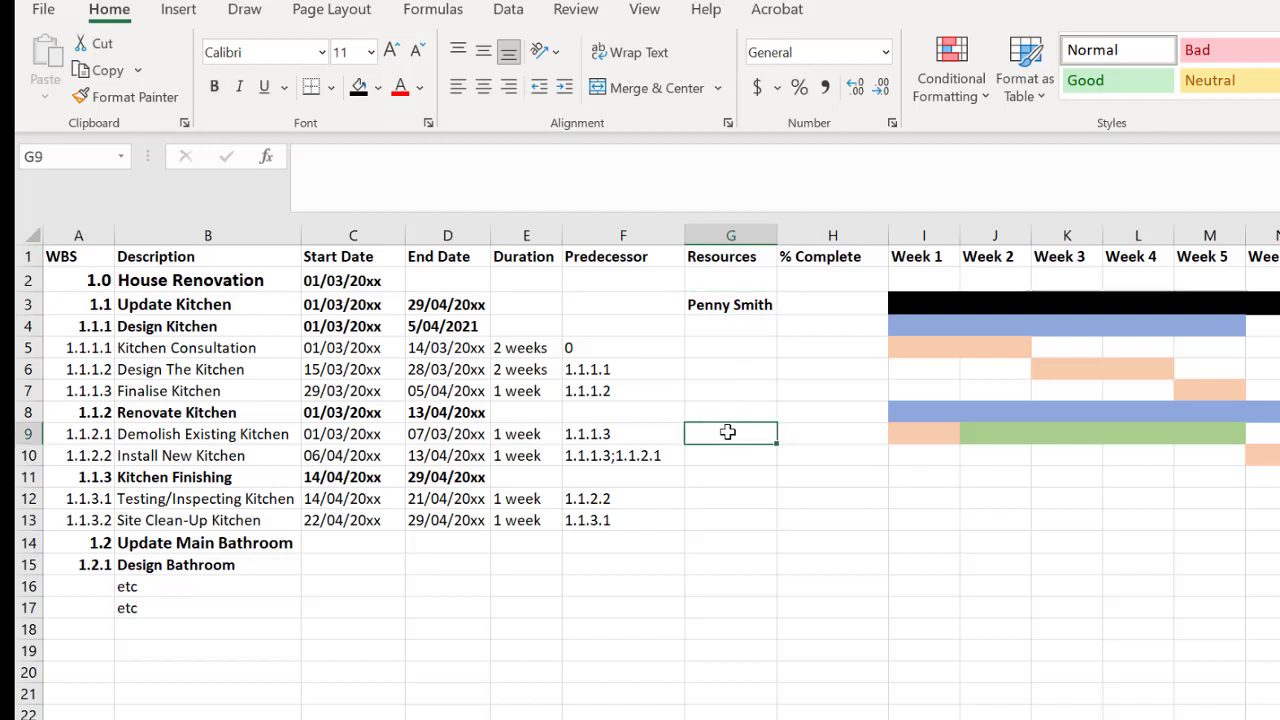
pyautogui.write('Aj Builder')
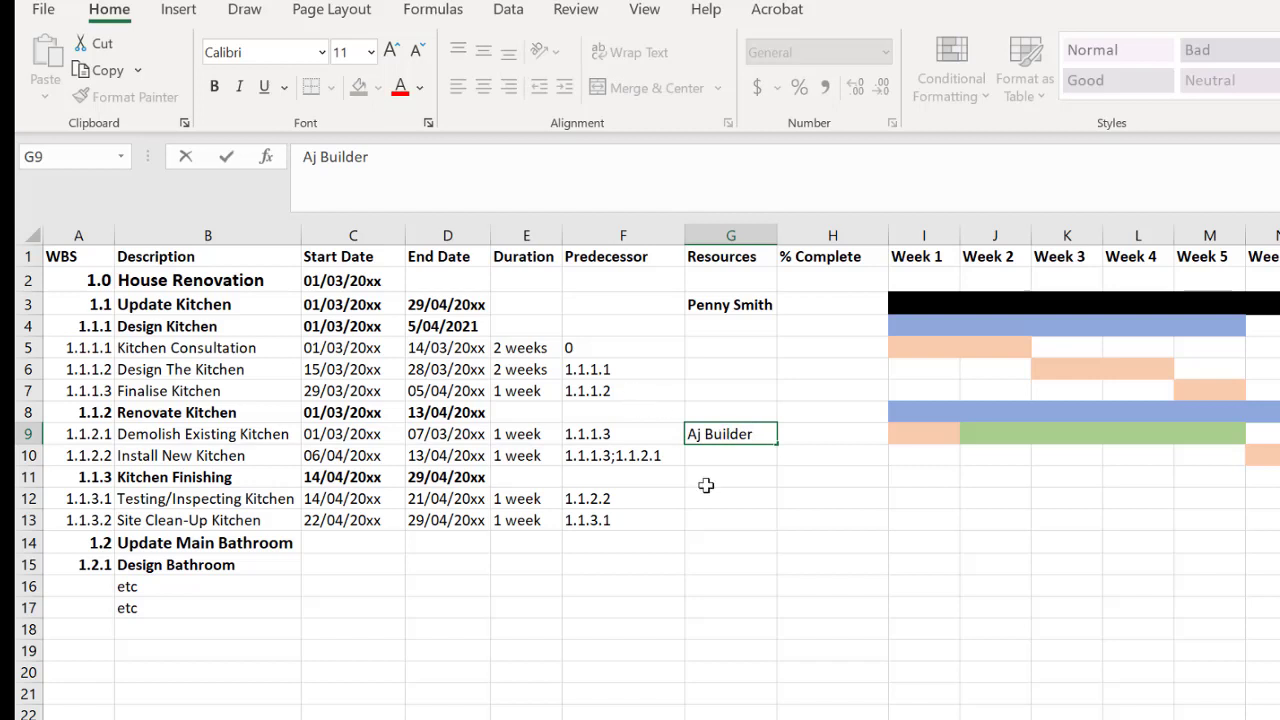
pyautogui.click(706, 497)
pyautogui.click(705, 434)
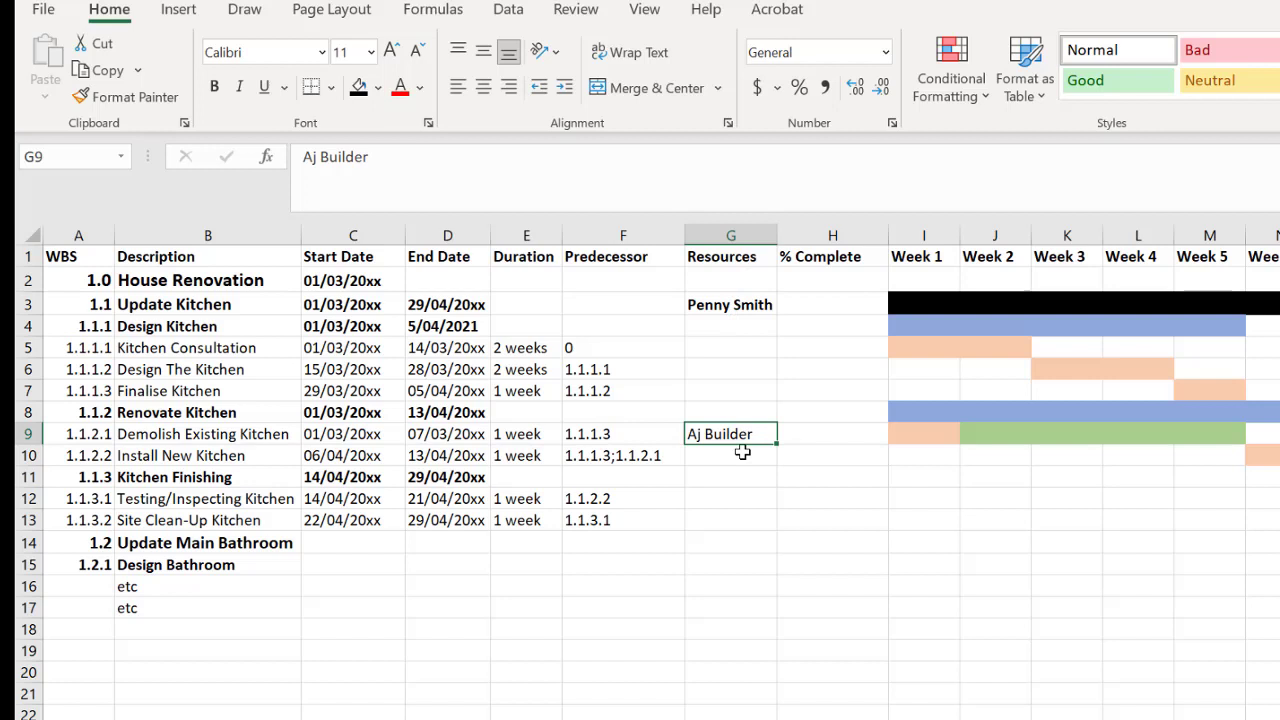
pyautogui.click(743, 302)
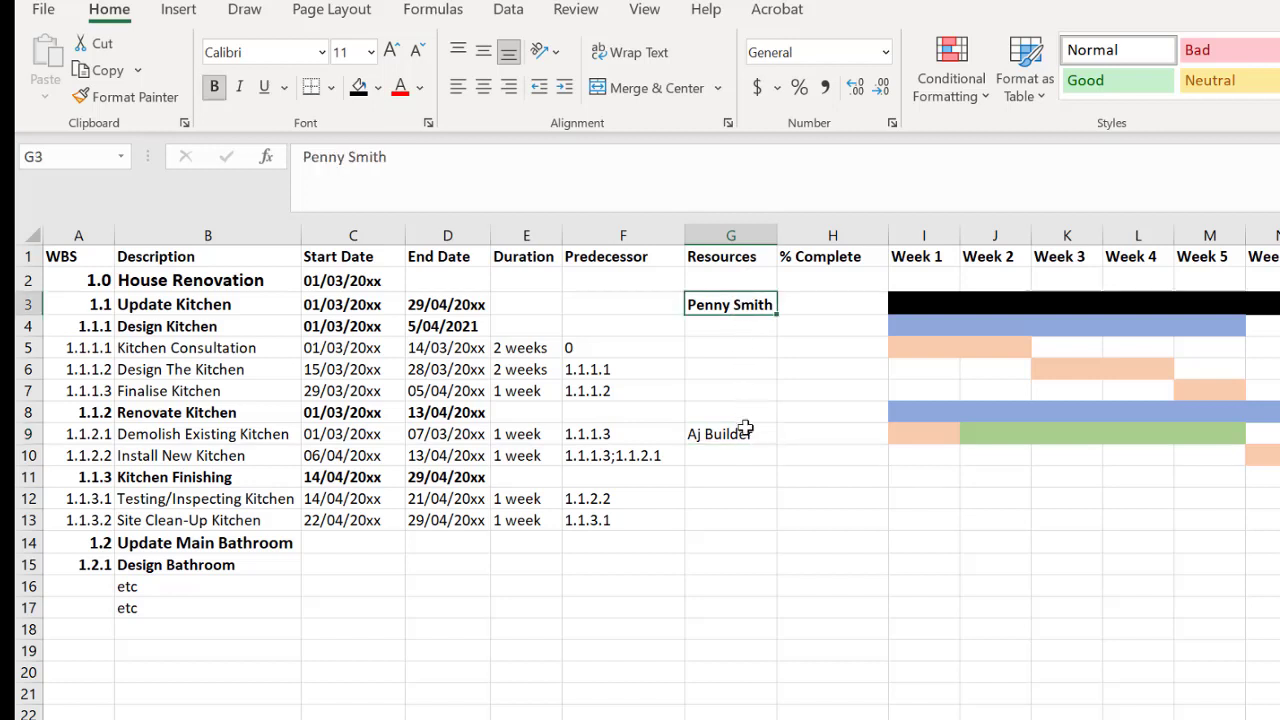
pyautogui.click(746, 438)
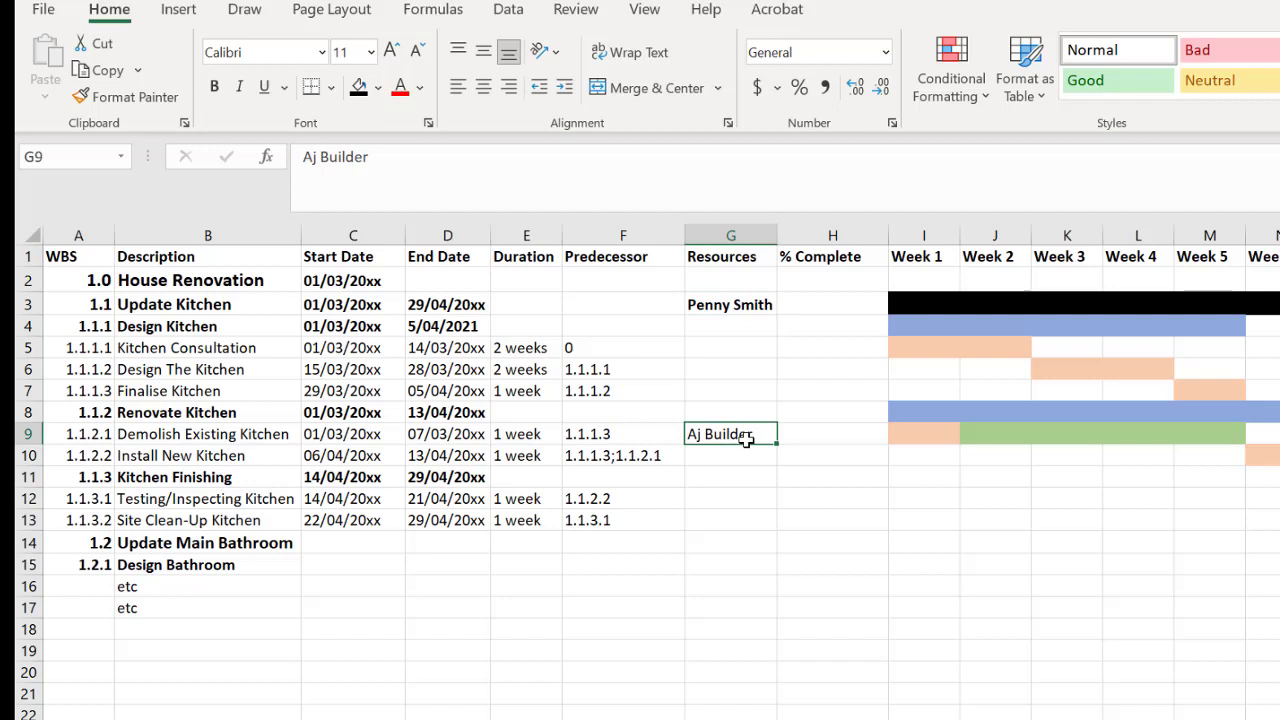
pyautogui.click(747, 234)
pyautogui.click(731, 499)
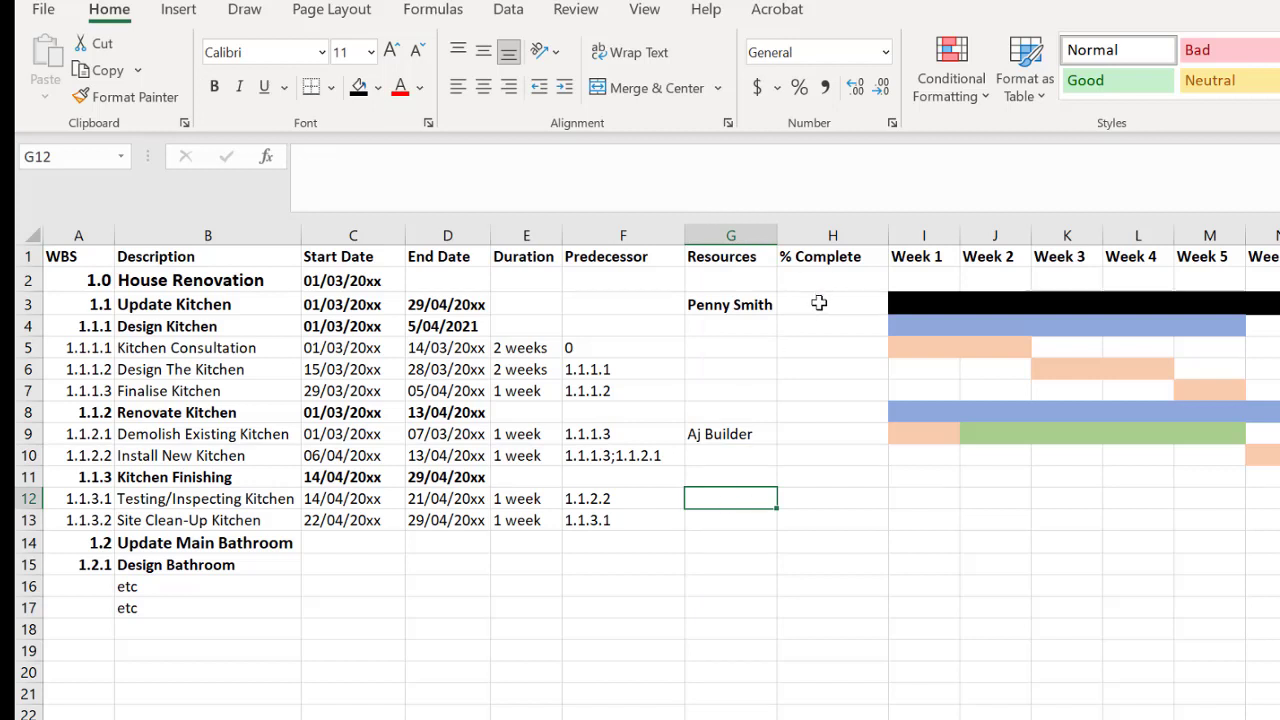
# Step: Set Kitchen Consultation's % Complete to 100
pyautogui.click(818, 234)
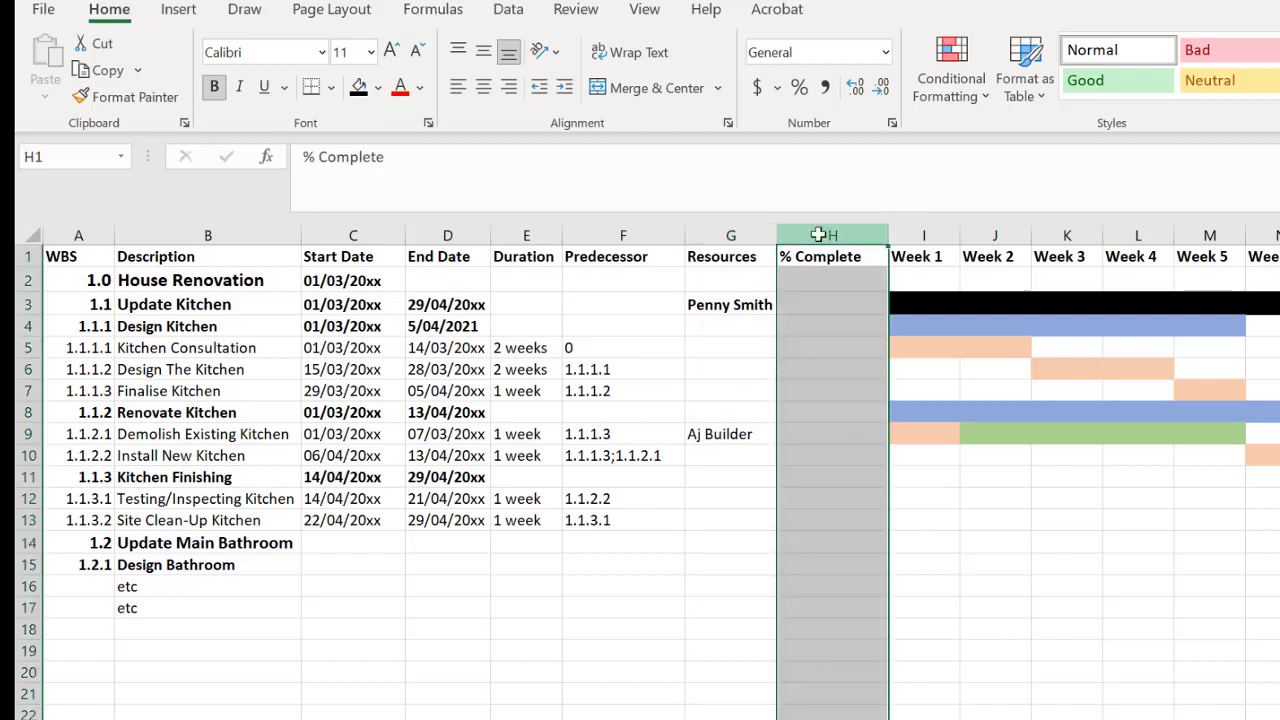
pyautogui.click(823, 333)
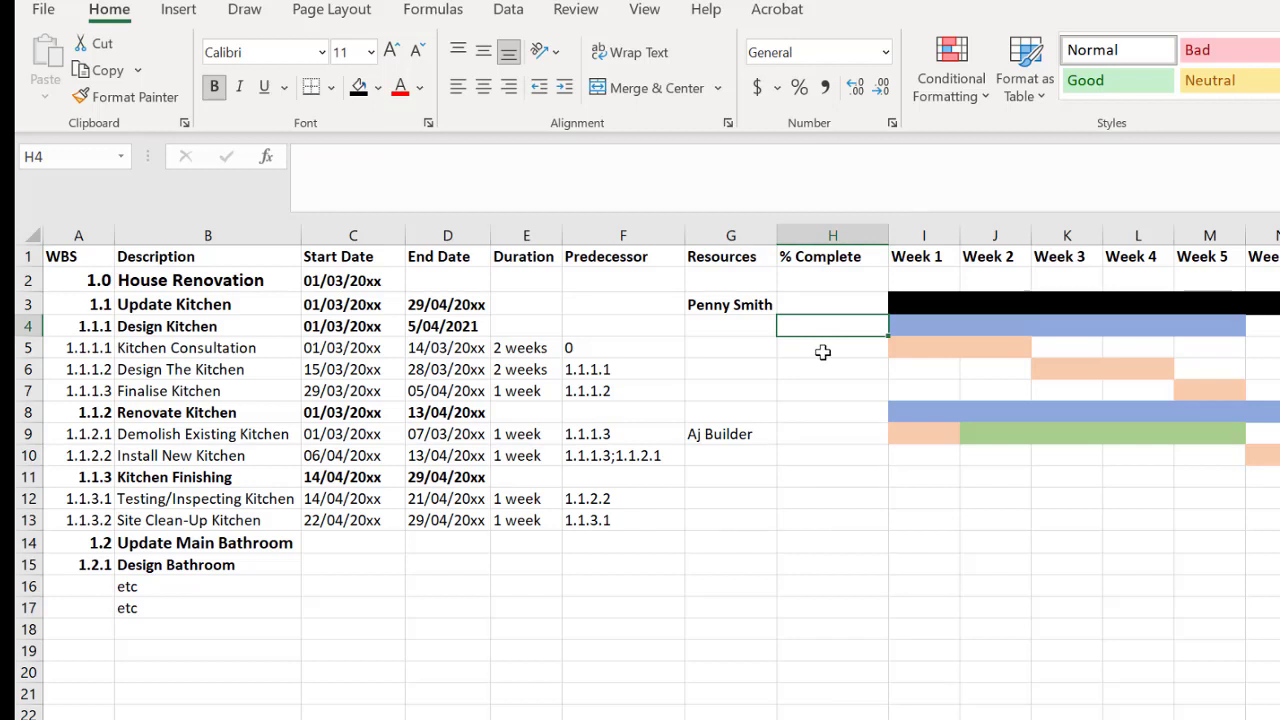
pyautogui.click(822, 351)
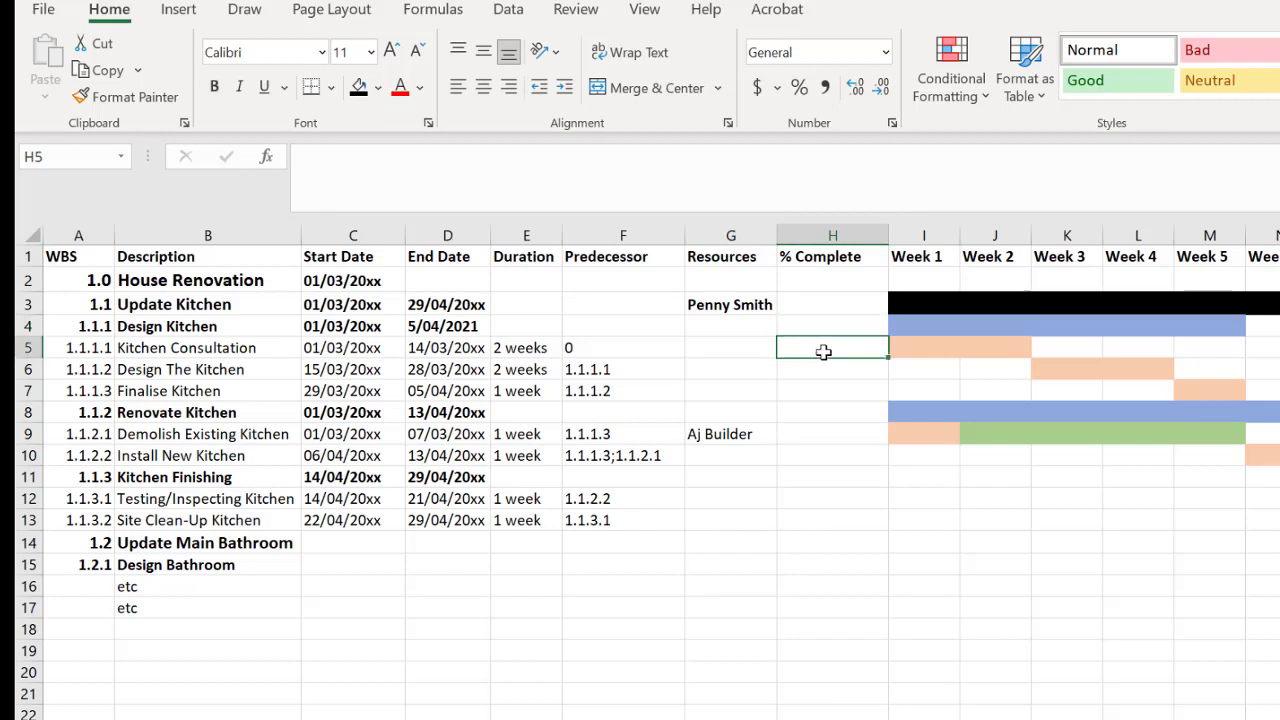
pyautogui.write('100')
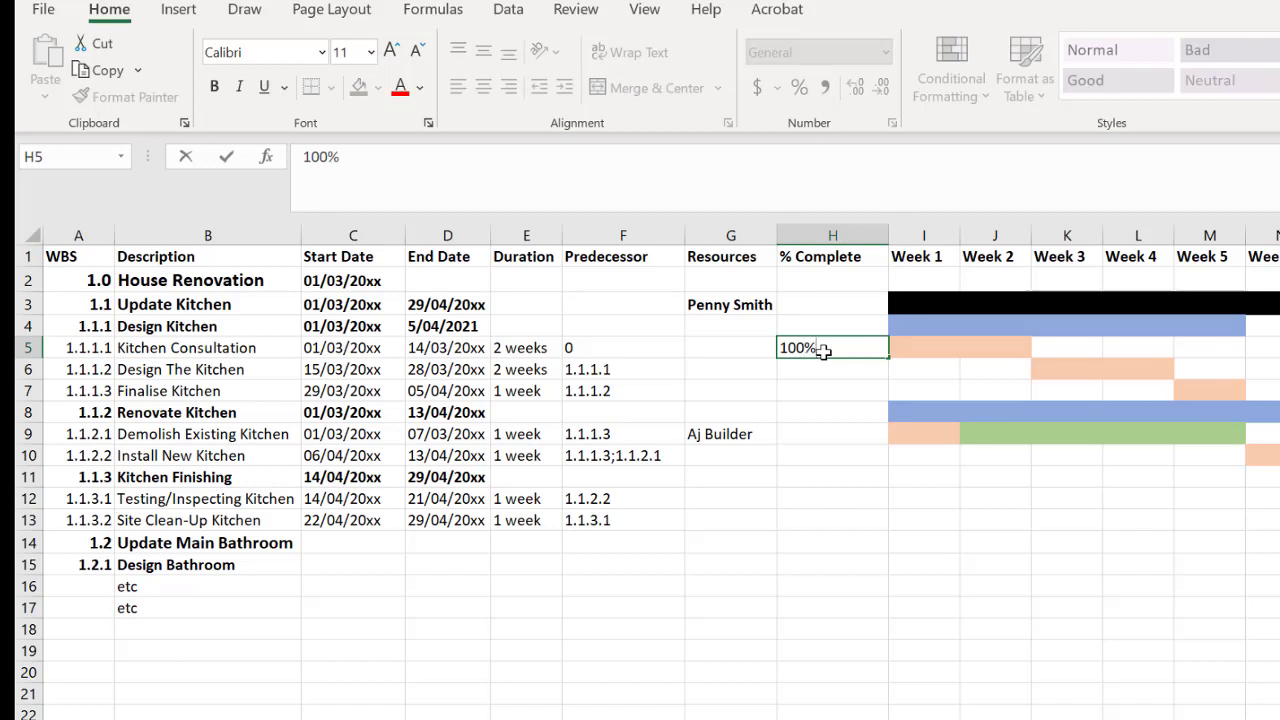
pyautogui.write('0')
# Step: Recolour Kitchen Consultation's Week 1–2 bar green
pyautogui.moveTo(925, 350); pyautogui.dragTo(984, 348)
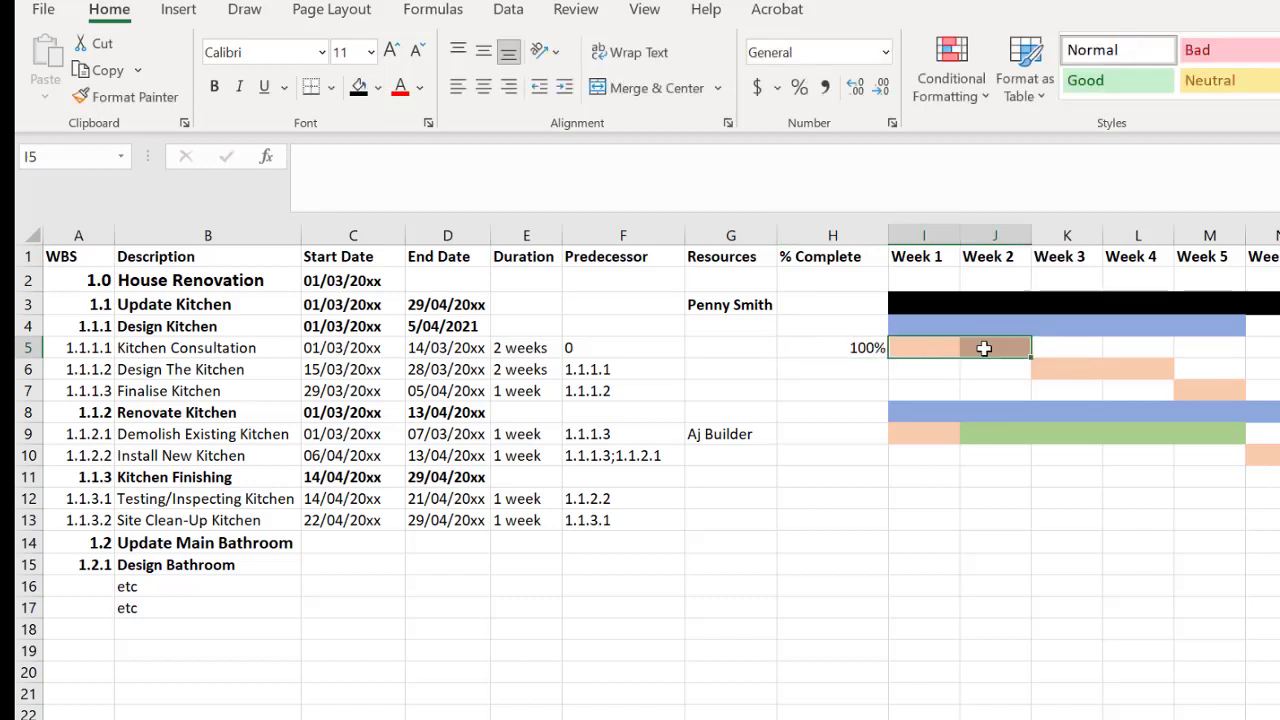
pyautogui.click(378, 87)
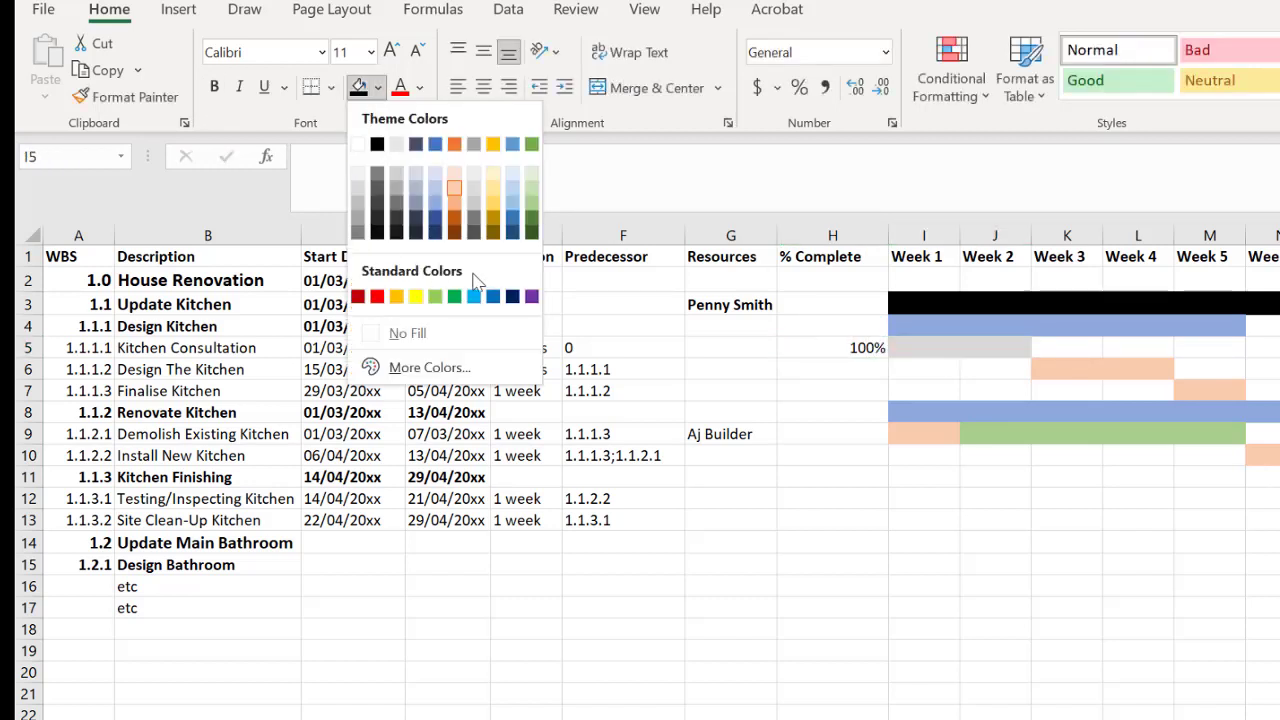
pyautogui.click(454, 296)
pyautogui.click(833, 604)
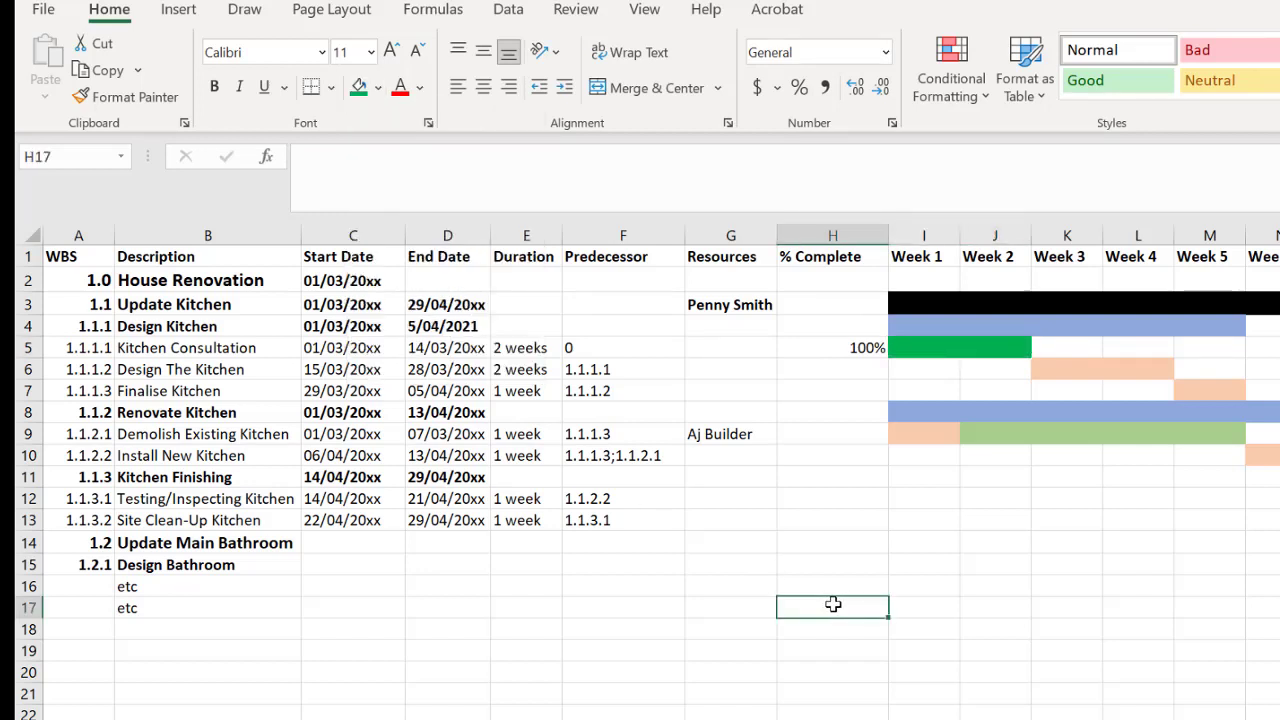
pyautogui.click(1057, 232)
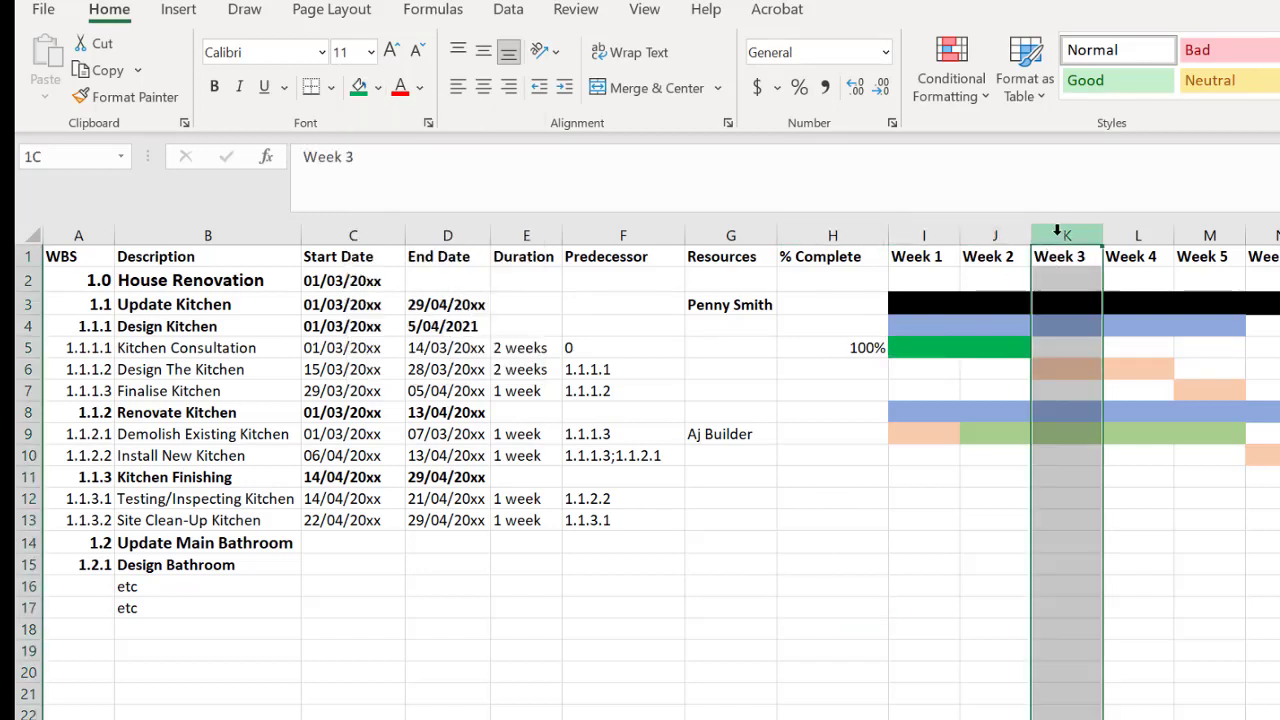
pyautogui.moveTo(900, 349); pyautogui.dragTo(969, 352)
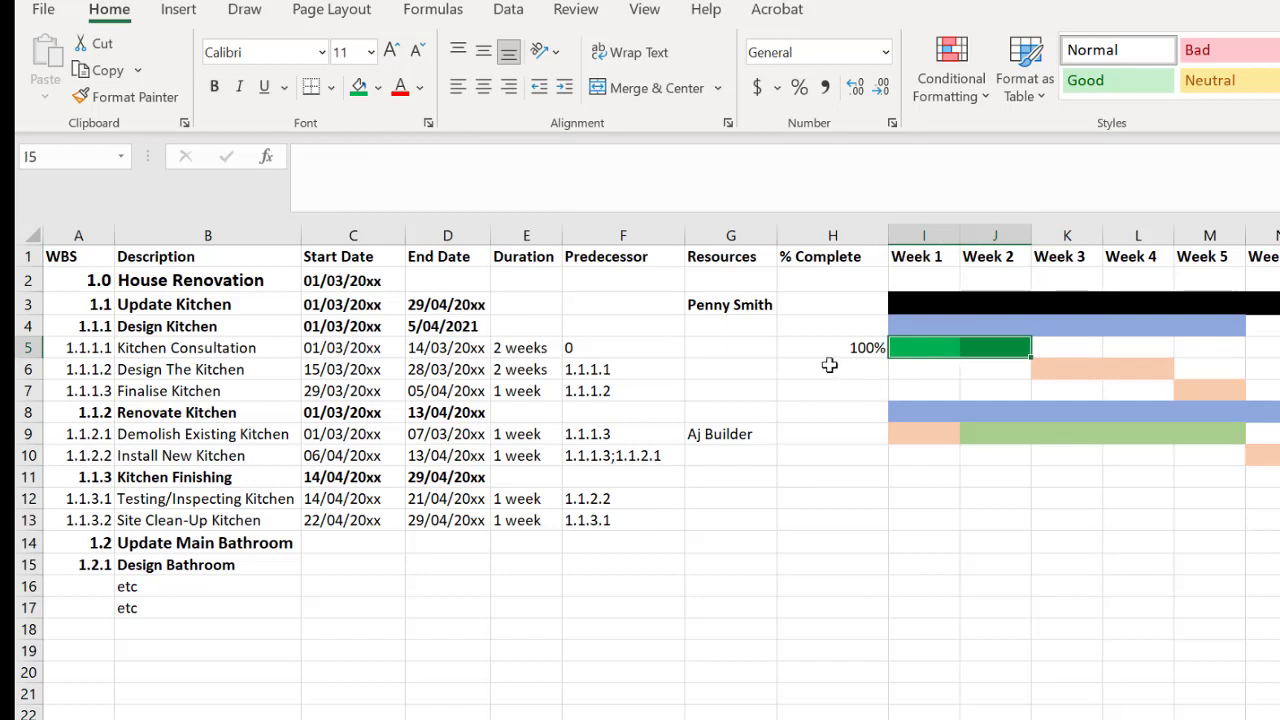
pyautogui.click(829, 365)
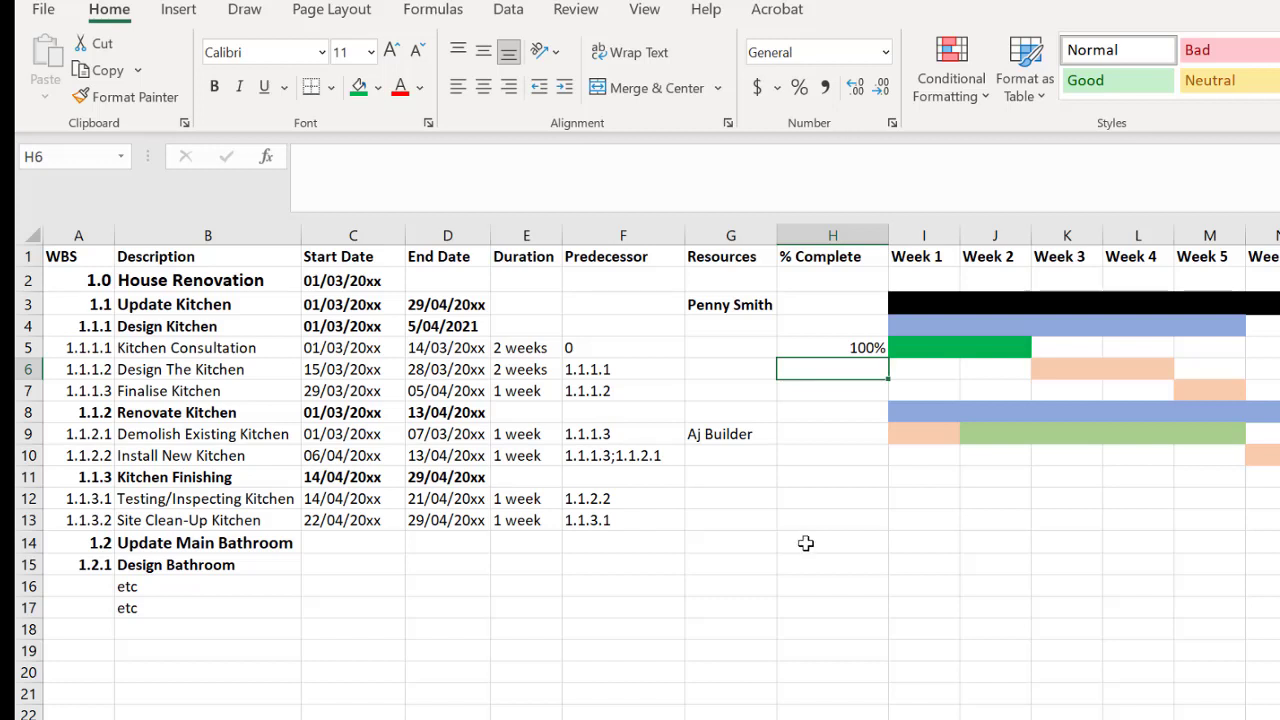
pyautogui.click(79, 236)
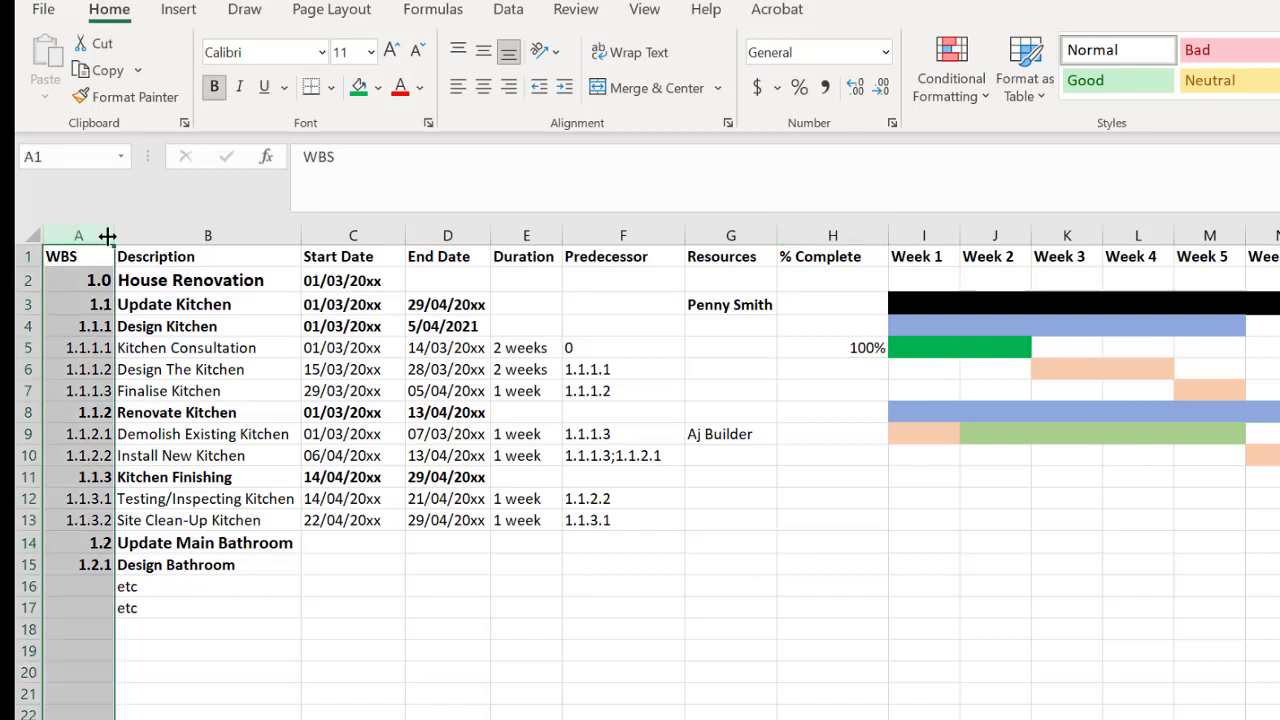